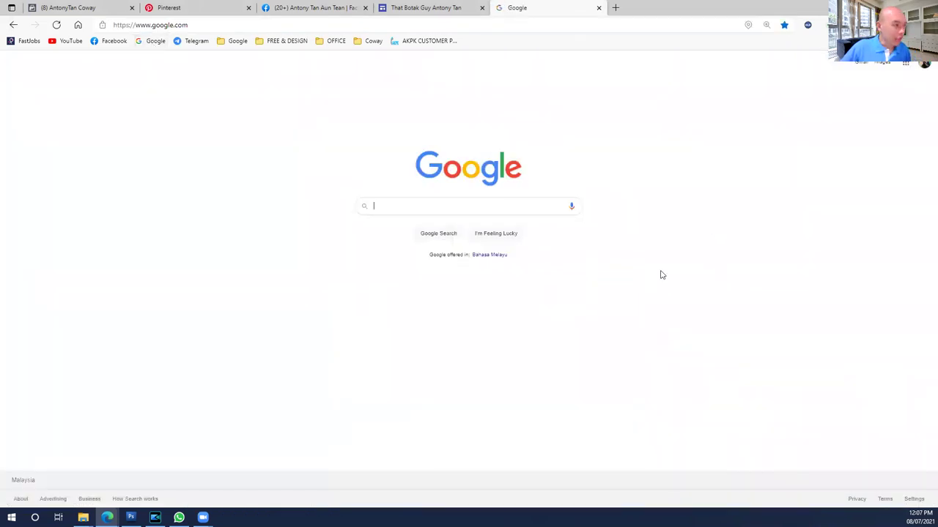
Reset the browser zoom to 100% on the Google homepage with Ctrl+0.
key("ctrl+0")
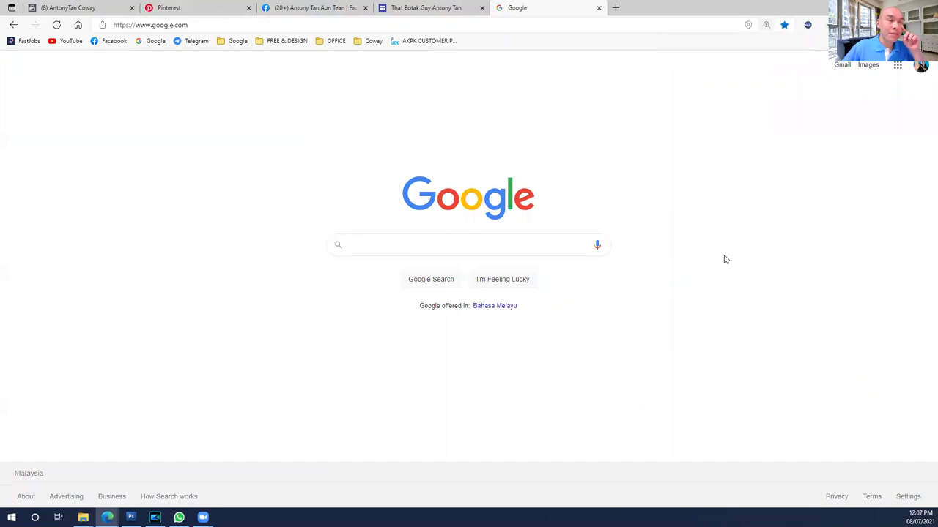
Open the Google apps launcher and scroll through its full list of apps.
left_click(898, 66)
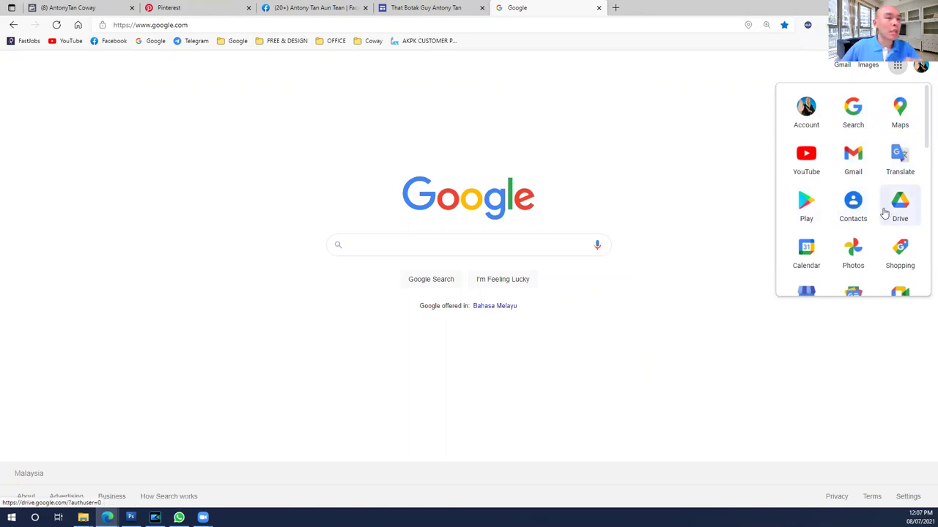
scroll(873, 215, "down", 2)
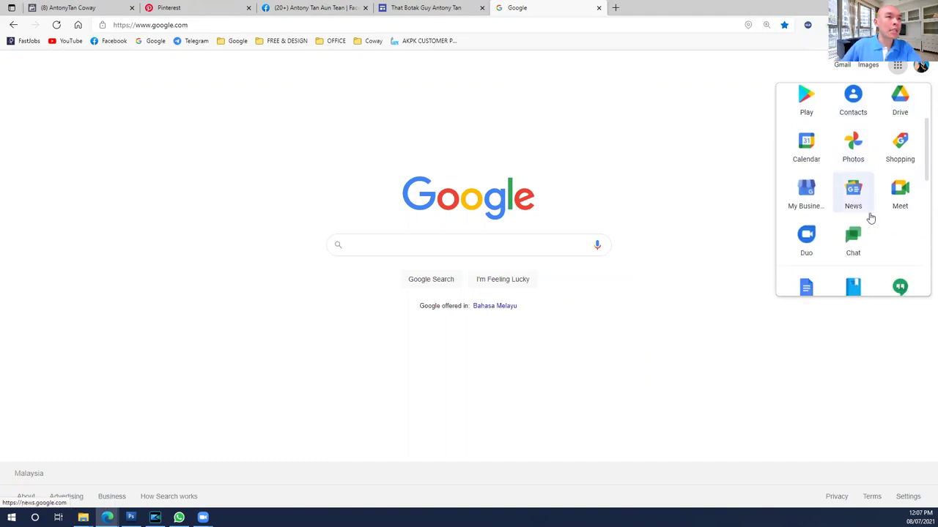
scroll(871, 217, "down", 4)
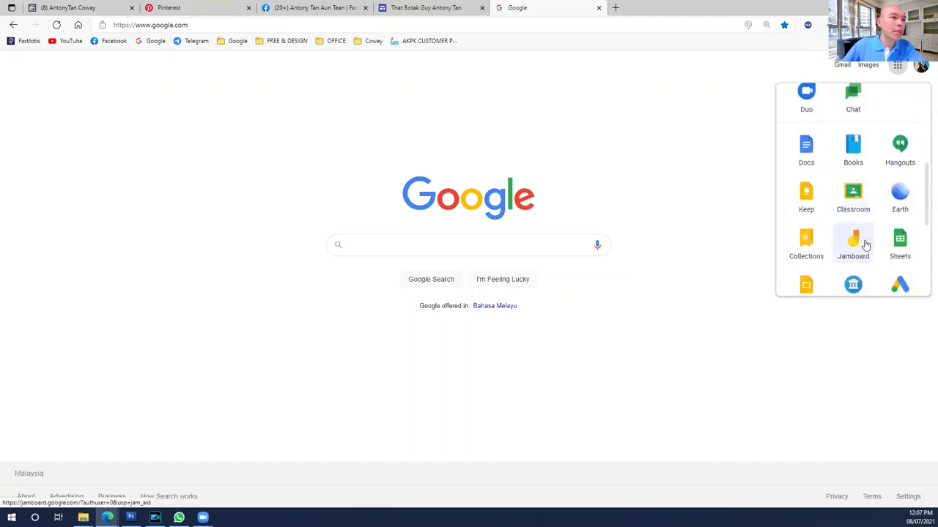
scroll(864, 246, "down", 4)
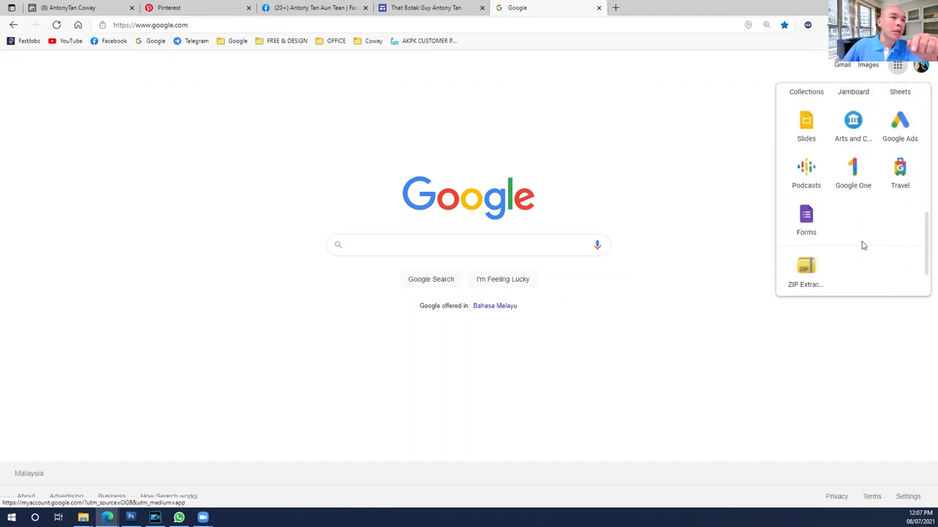
scroll(863, 246, "down", 1)
scroll(863, 246, "up", 2)
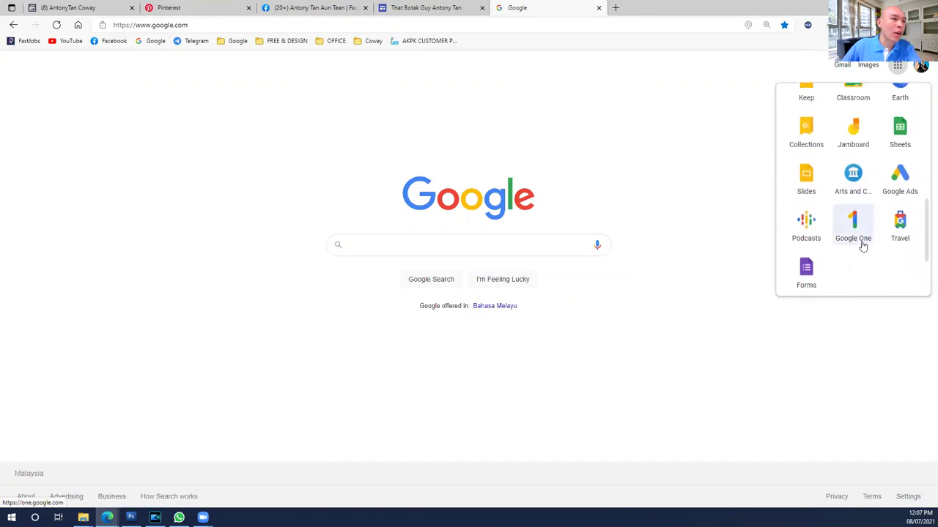
scroll(876, 214, "up", 3)
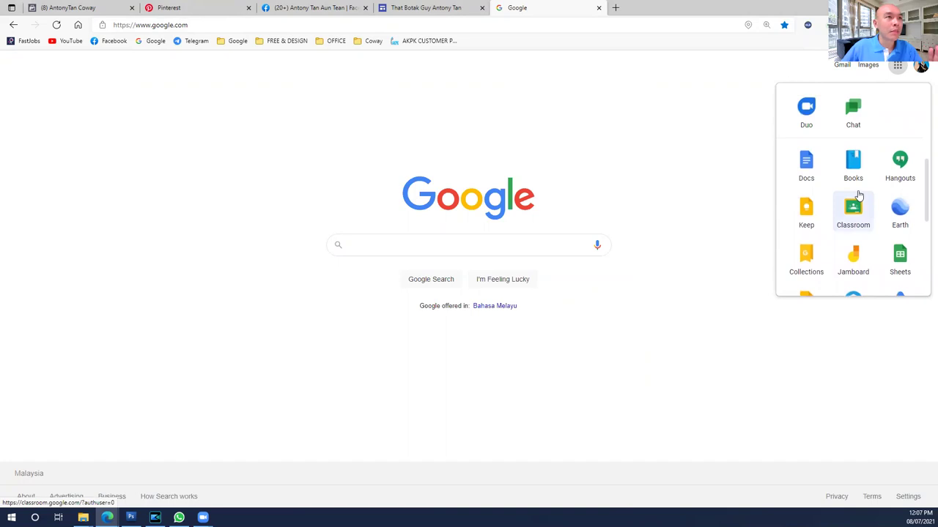
scroll(858, 192, "up", 4)
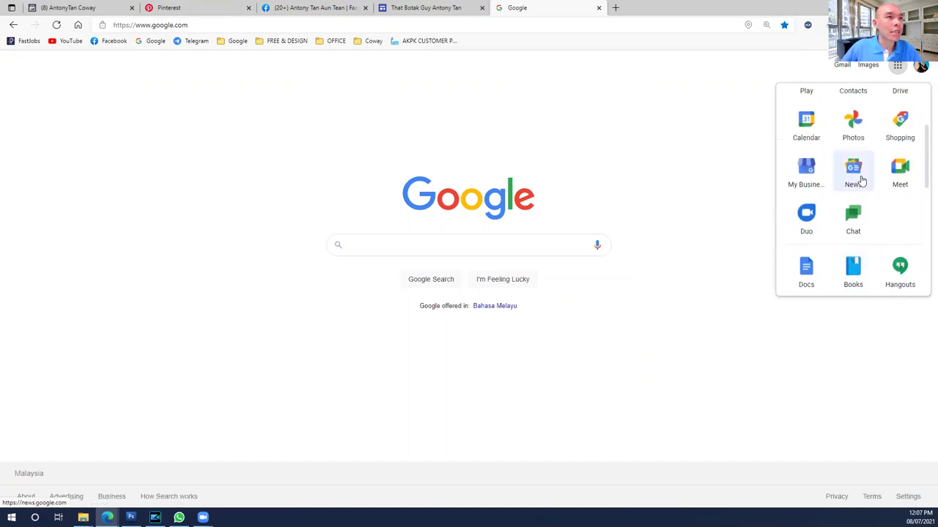
scroll(868, 180, "up", 1)
Open Google Drive and create a new Google Sites site via New > More.
left_click(901, 168)
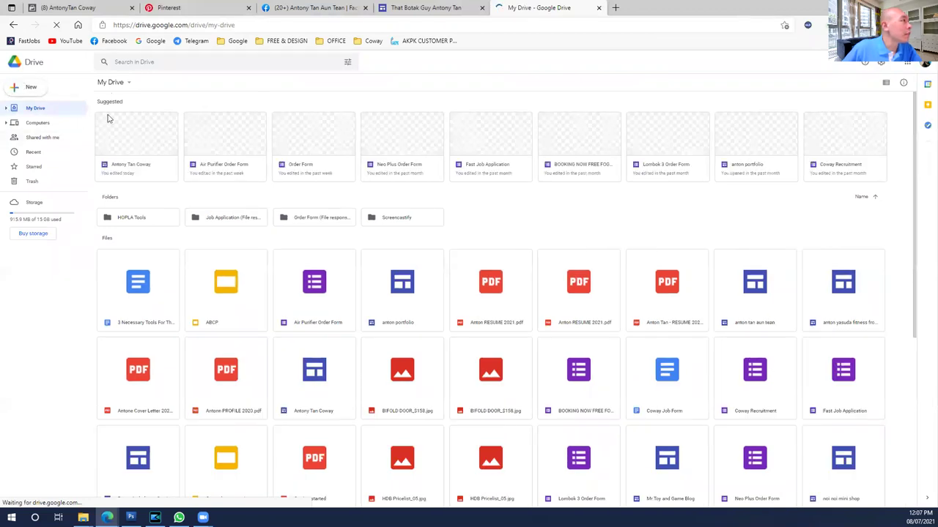
left_click(22, 88)
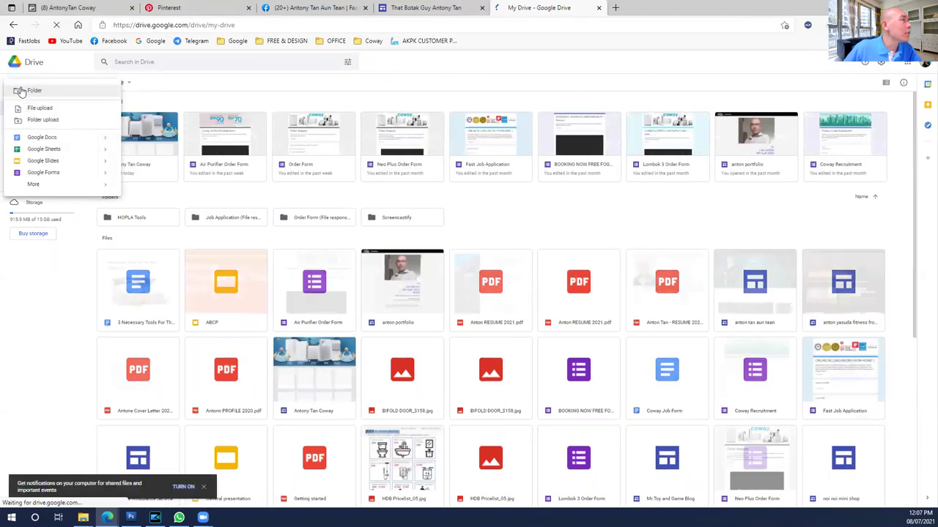
mouse_move(49, 190)
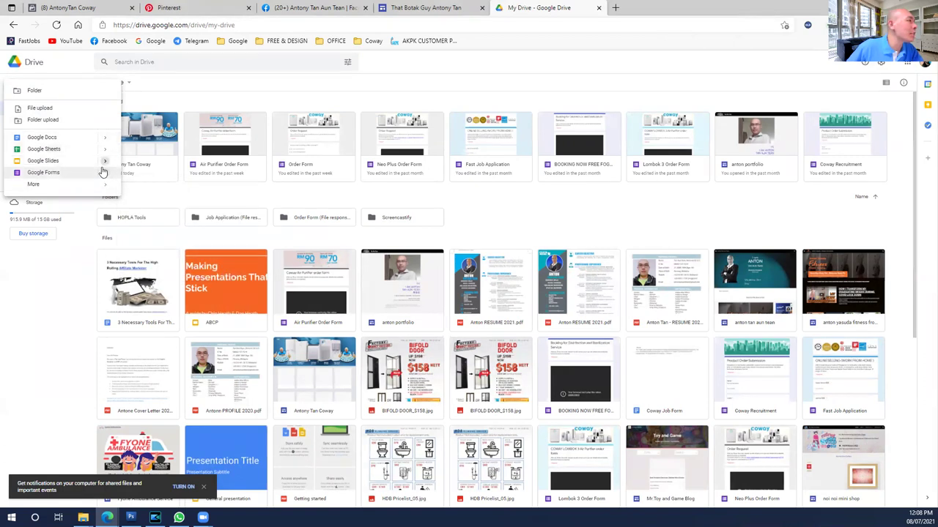
mouse_move(104, 174)
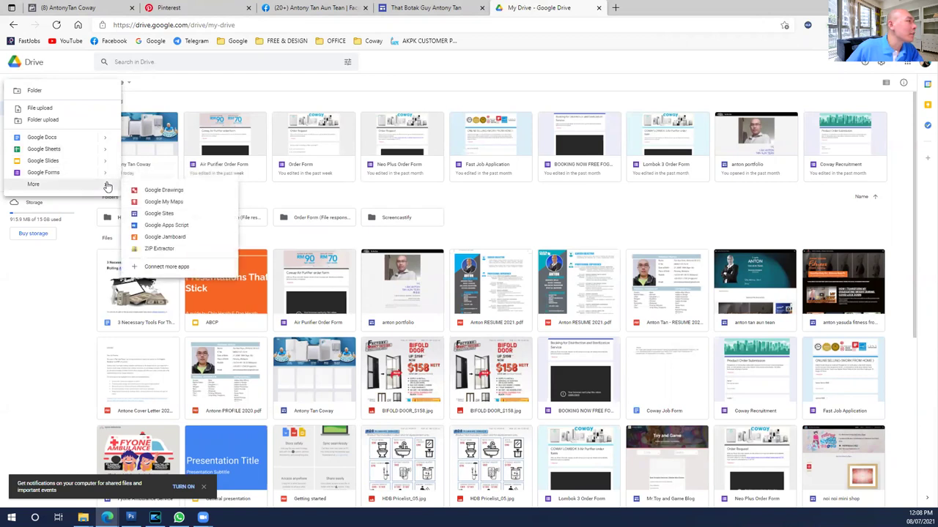
left_click(159, 213)
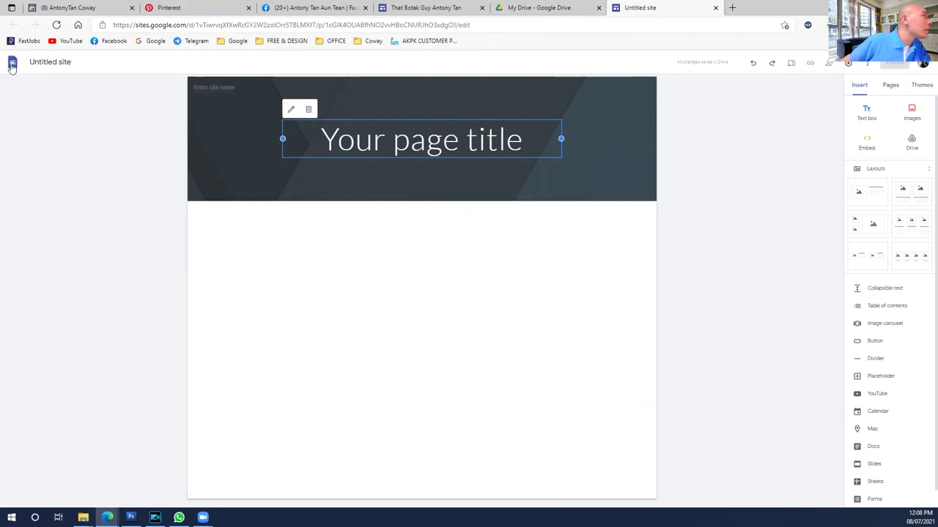
Deselect the page title and go back to the Google Sites home page.
left_click(30, 79)
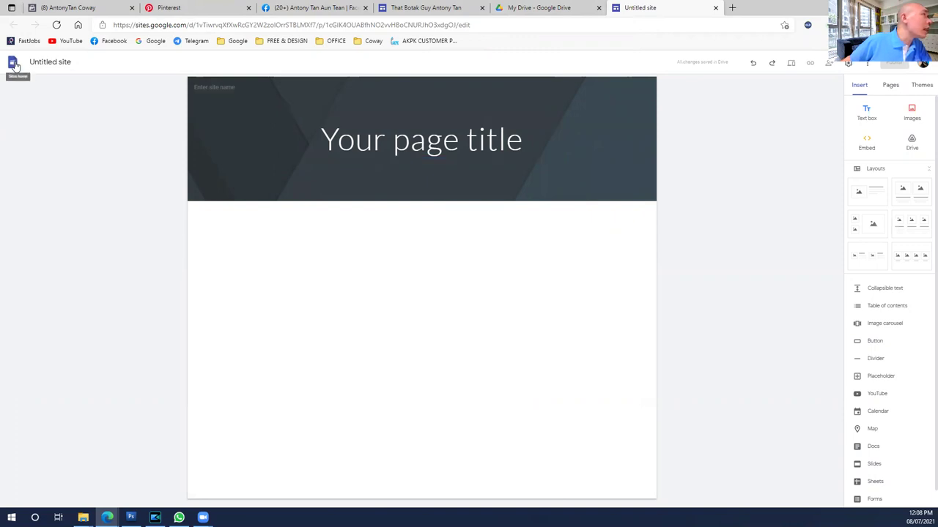
left_click(13, 64)
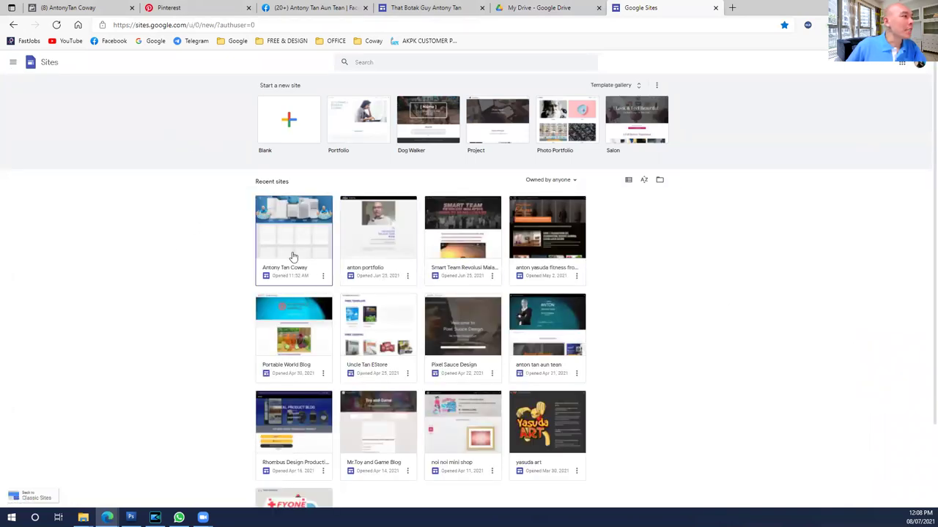
Open the Template gallery from the Sites home page.
scroll(622, 393, "down", 2)
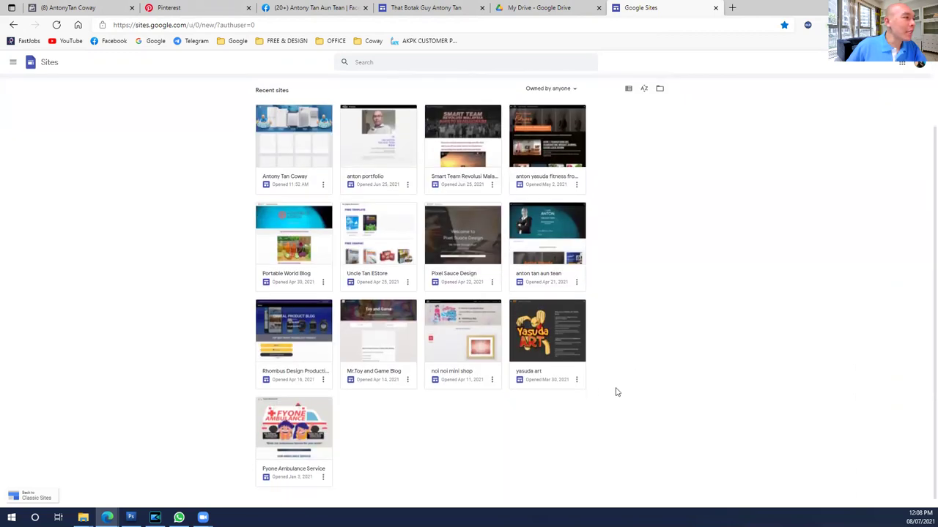
scroll(596, 357, "up", 2)
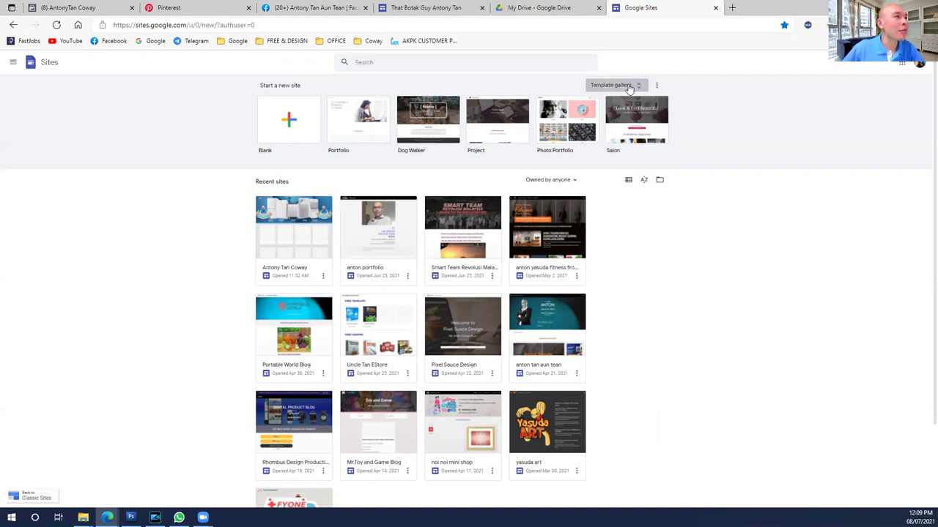
left_click(628, 86)
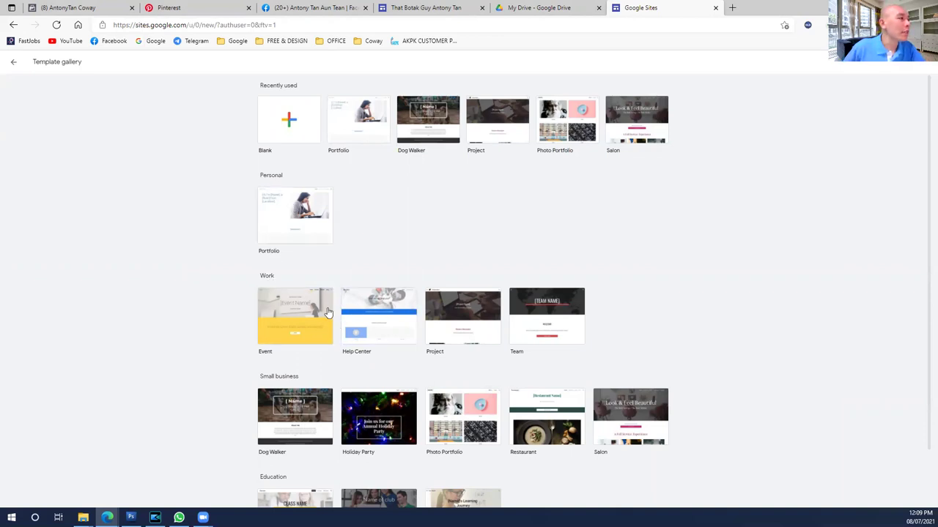
Browse the template gallery to reach the Small business Restaurant template.
scroll(273, 303, "down", 1)
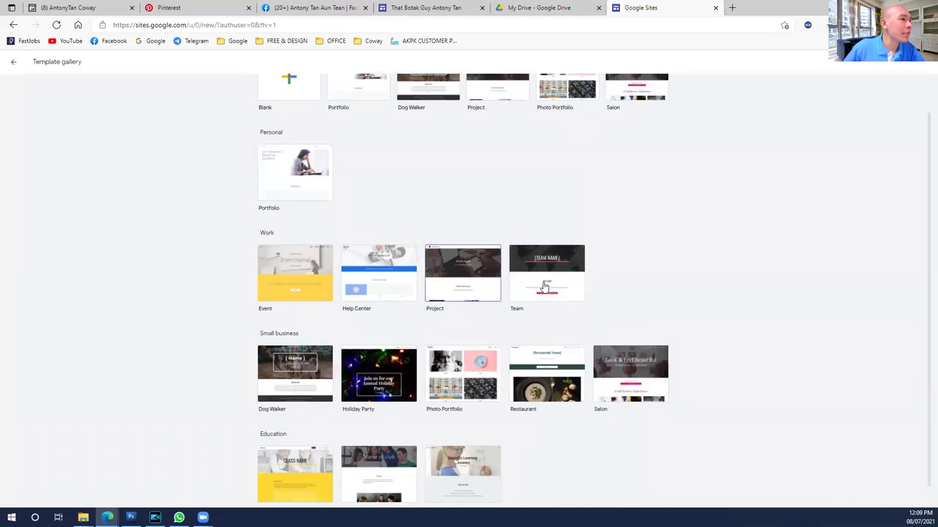
scroll(537, 307, "down", 1)
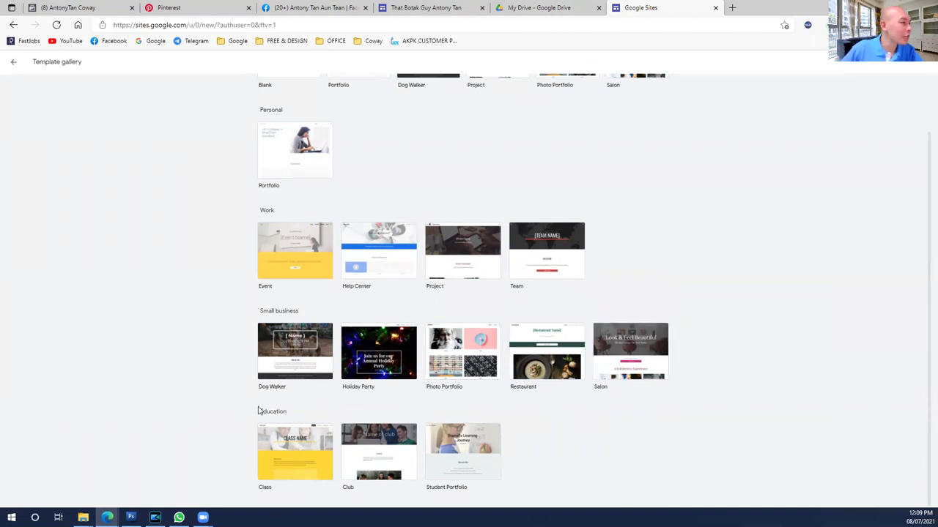
scroll(271, 414, "up", 1)
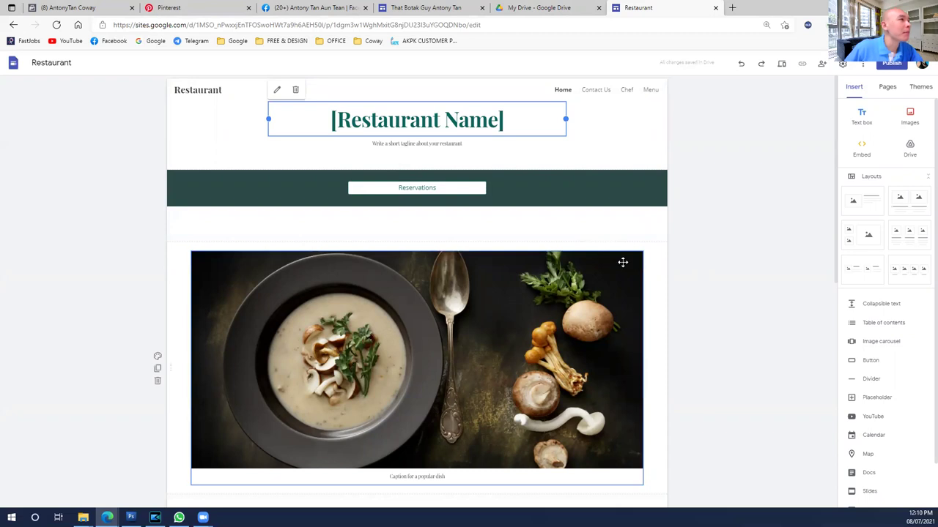
scroll(407, 258, "down", 5)
scroll(410, 255, "down", 2)
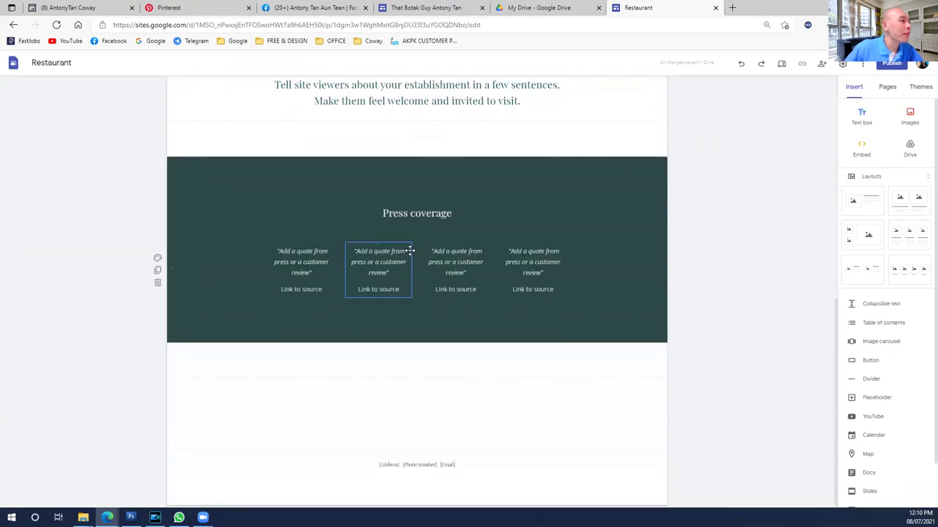
scroll(410, 256, "up", 4)
scroll(715, 295, "up", 2)
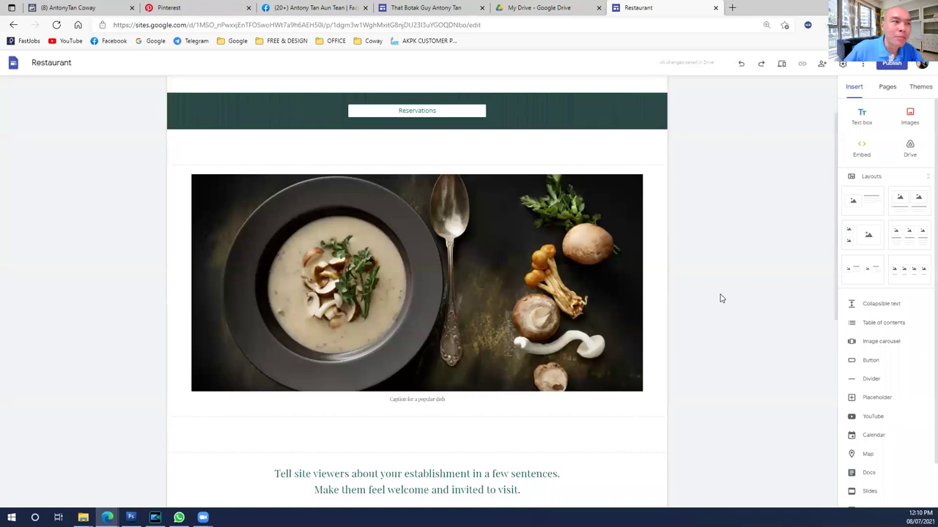
scroll(708, 288, "up", 1)
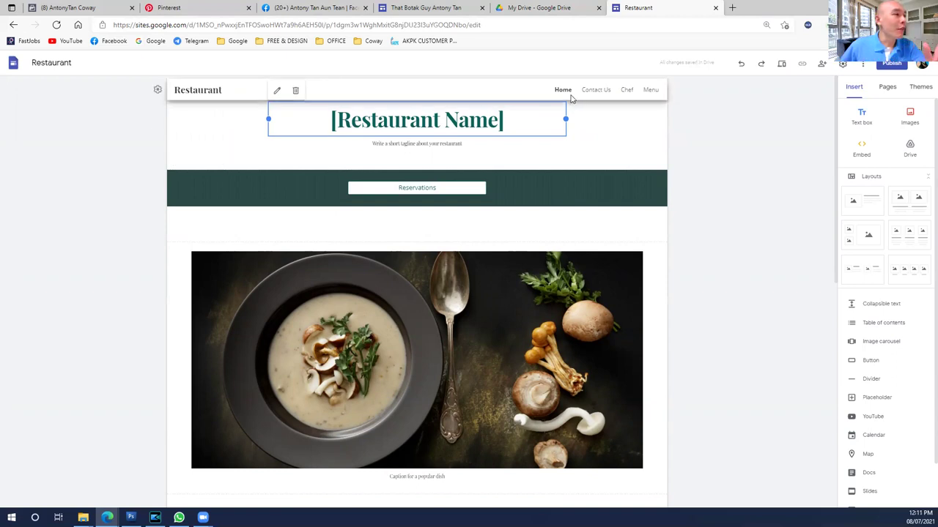
Open the Menu page, review its dish sections, and zoom the browser to 90%.
left_click(652, 91)
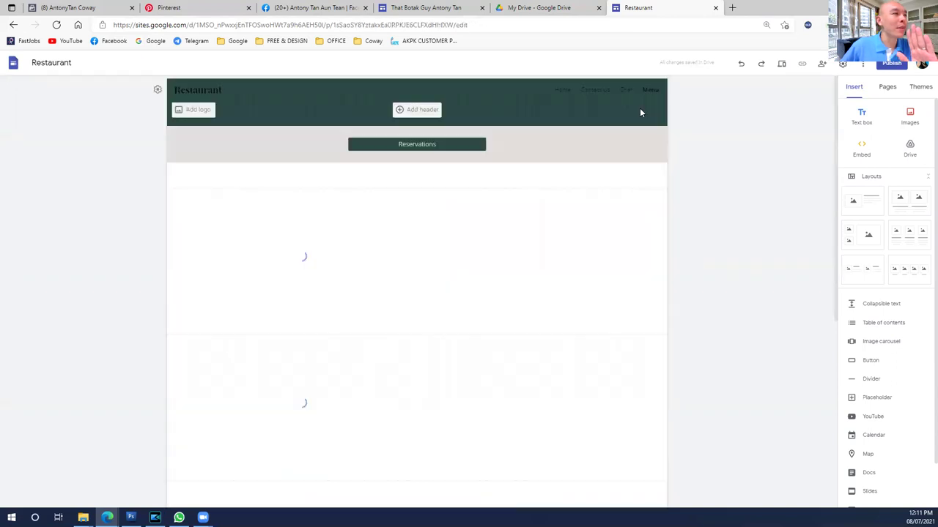
scroll(476, 257, "down", 1)
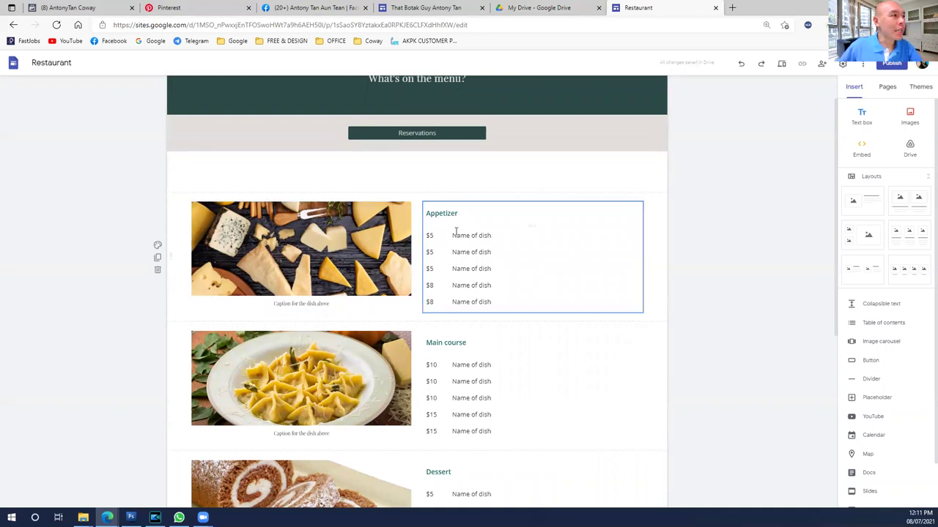
scroll(334, 284, "down", 4)
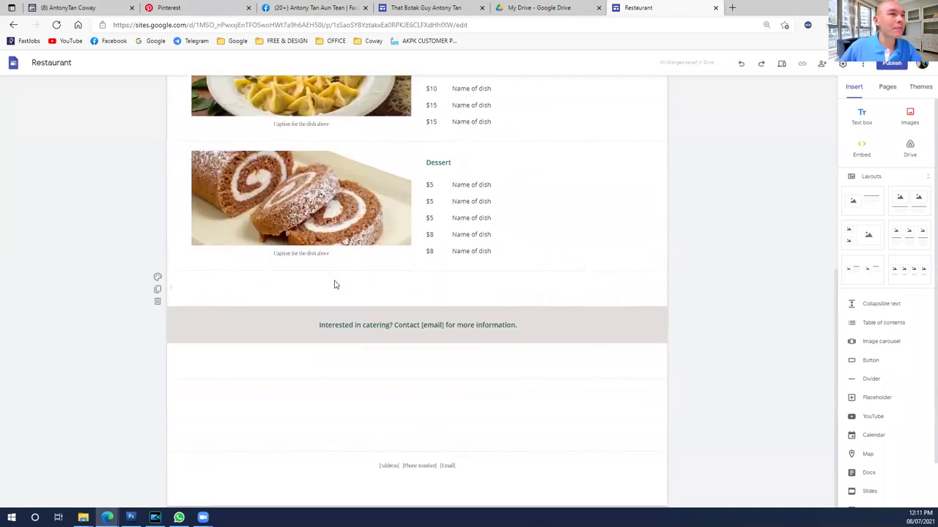
scroll(336, 281, "up", 4)
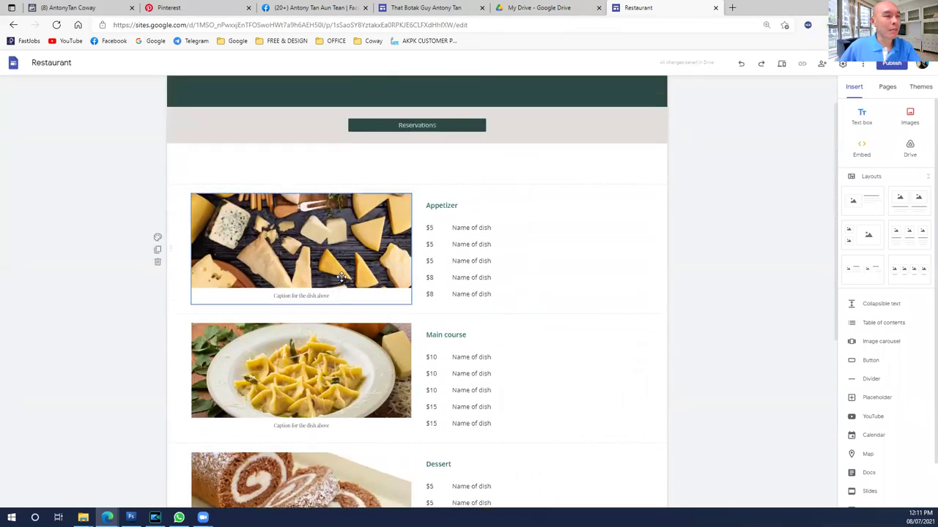
scroll(330, 220, "down", 2)
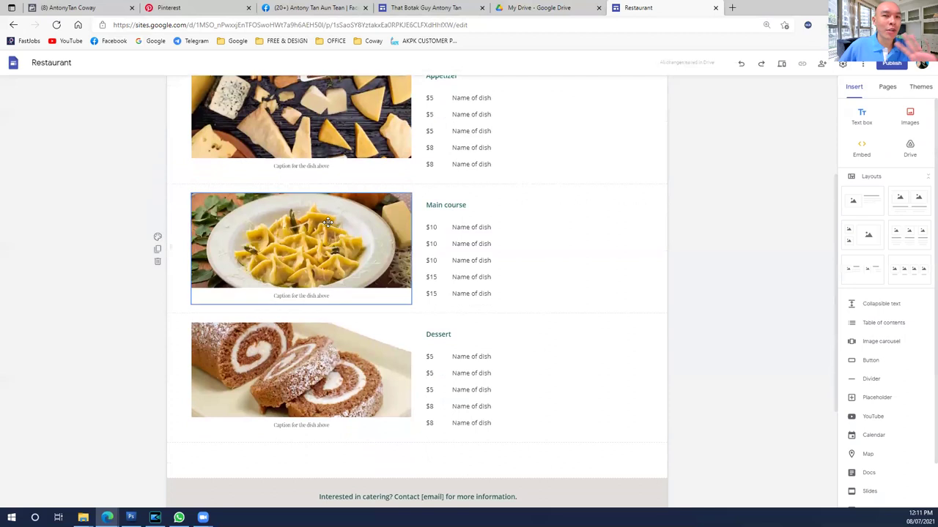
scroll(302, 208, "up", 1)
scroll(302, 208, "up", 1)
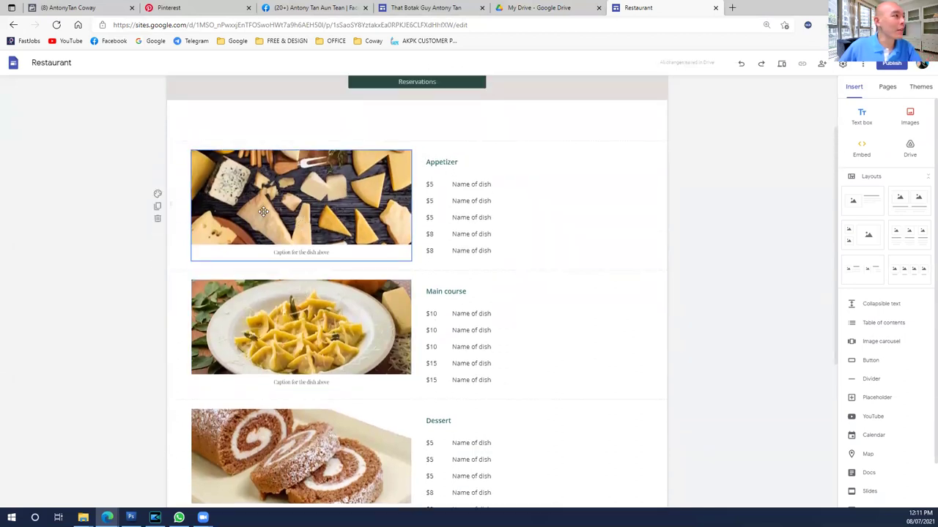
scroll(323, 202, "up", 2)
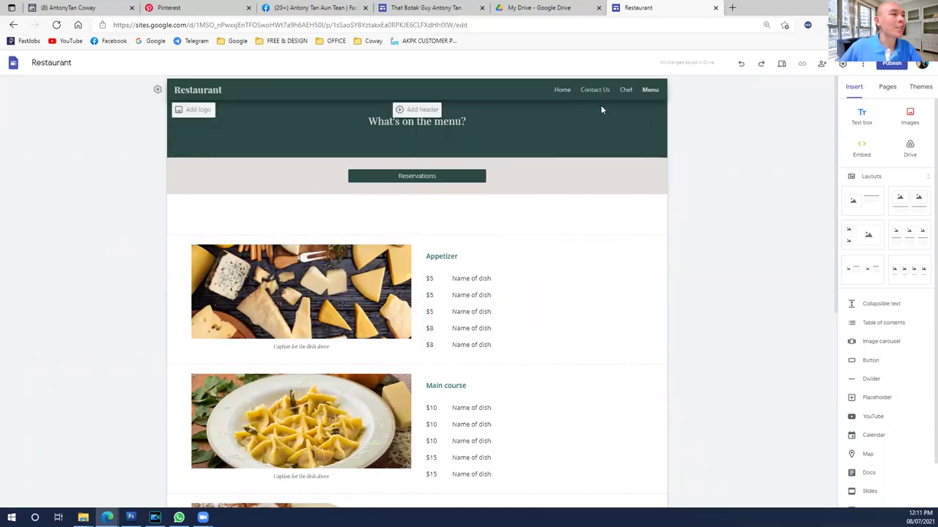
key("ctrl+plus")
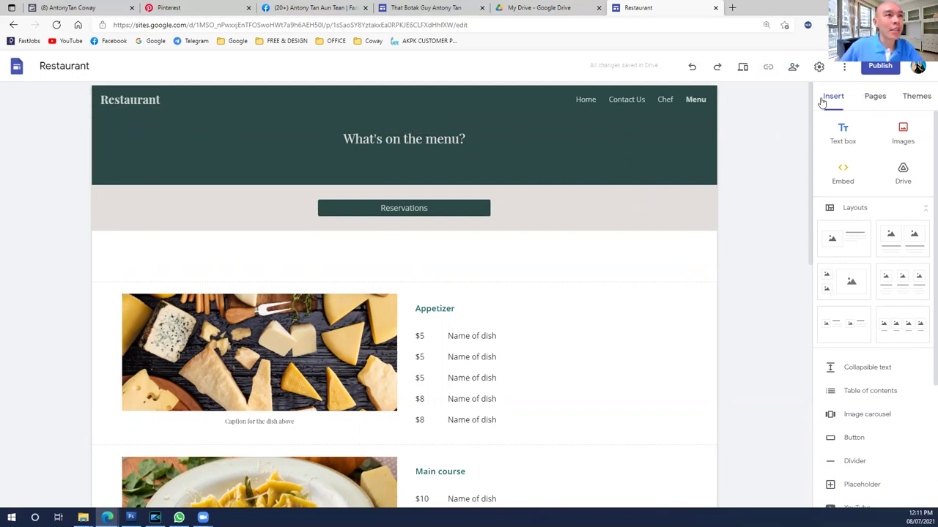
Glance at the Themes panel, then show the Pages list: Home, Contact Us, Chef, Menu.
left_click(917, 98)
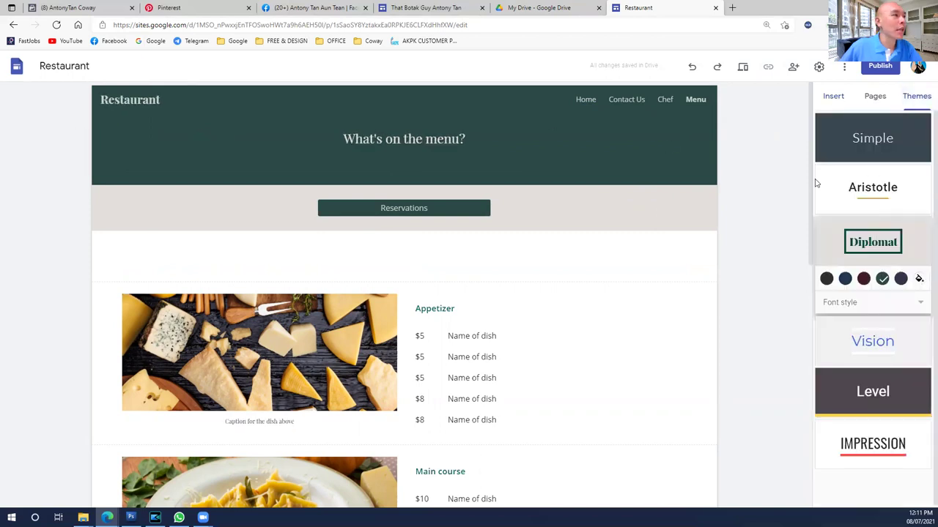
left_click(874, 100)
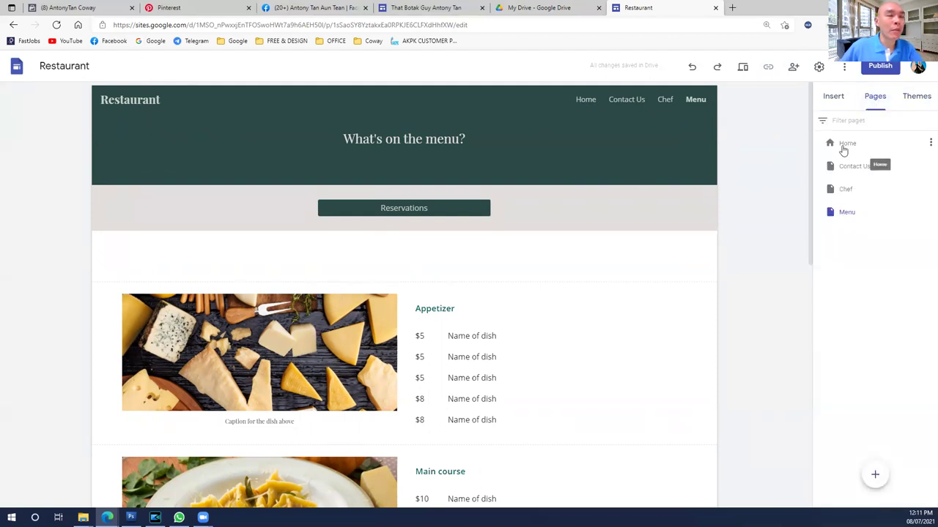
Open the Chef page and review its 'Meet the chef' header, photos and bio text.
left_click(845, 190)
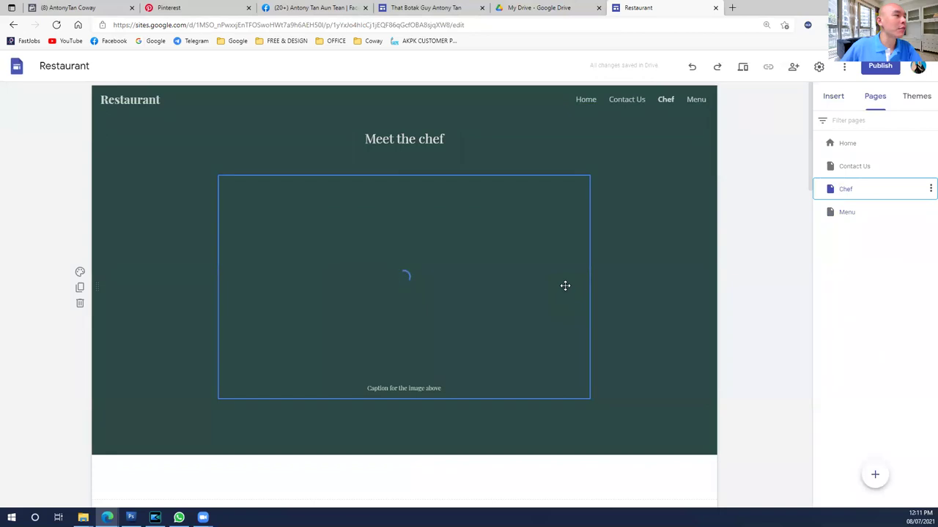
scroll(681, 366, "down", 8)
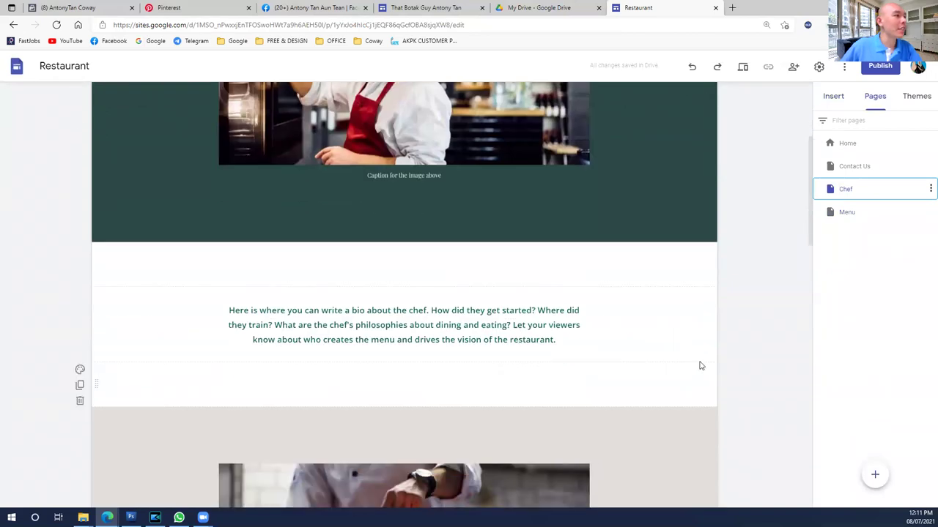
scroll(699, 359, "down", 2)
scroll(703, 359, "up", 2)
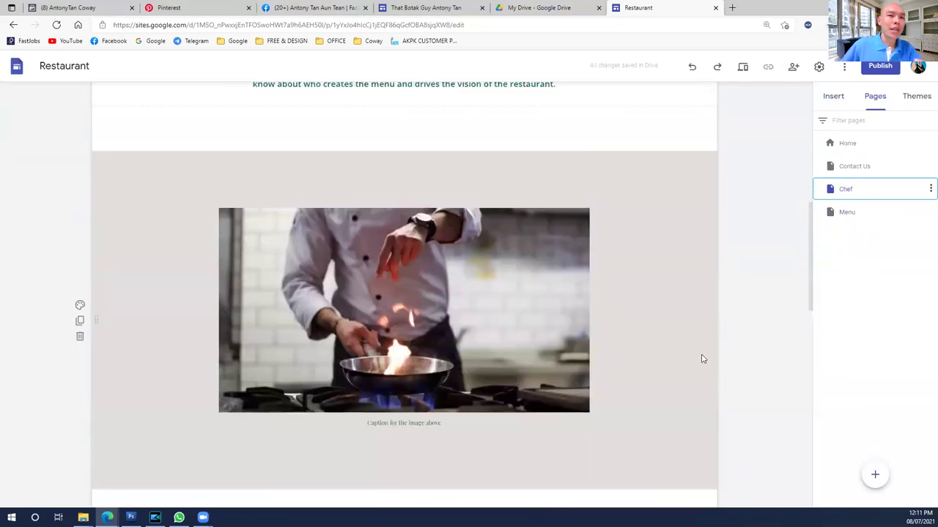
scroll(709, 348, "up", 2)
scroll(714, 330, "up", 1)
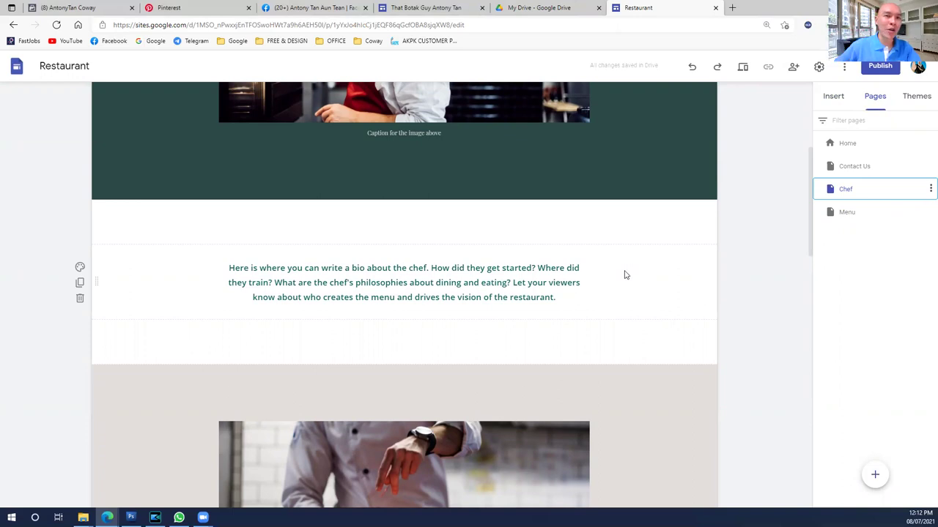
scroll(691, 371, "up", 4)
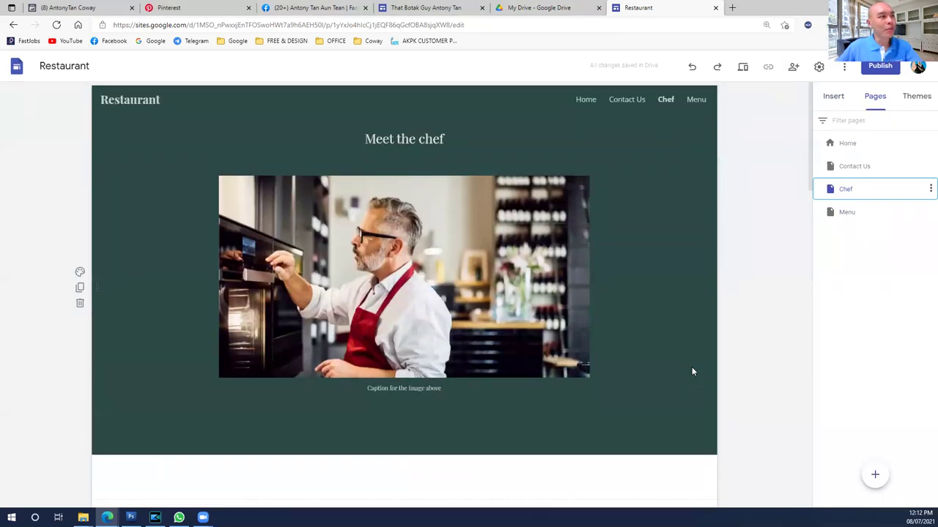
scroll(592, 335, "down", 3)
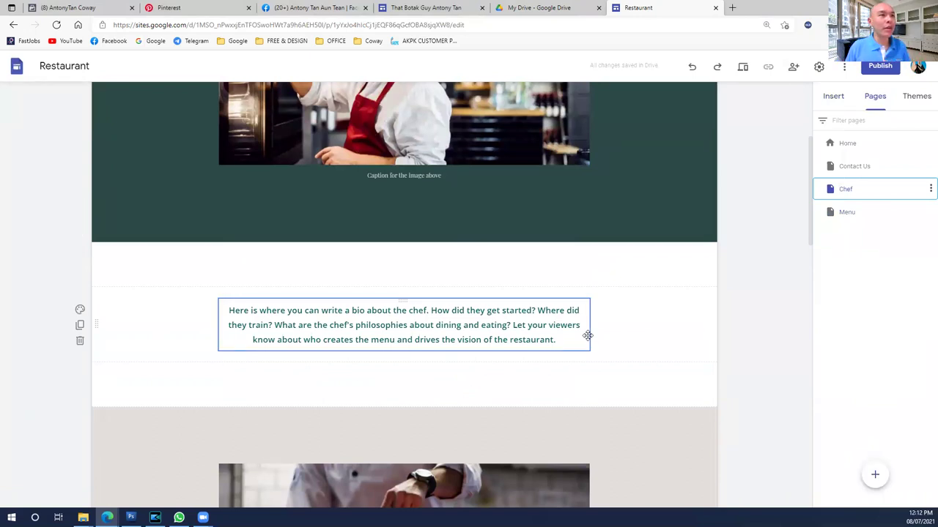
scroll(568, 327, "down", 4)
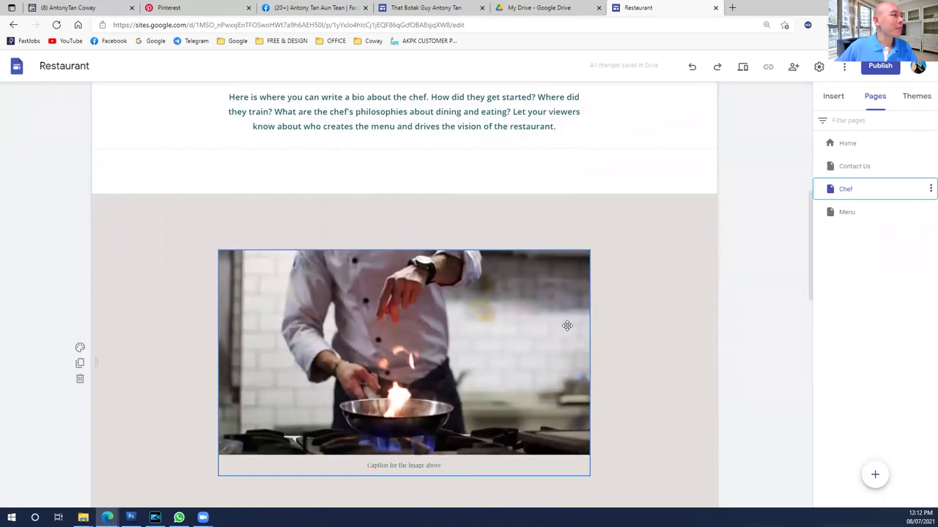
scroll(571, 328, "down", 3)
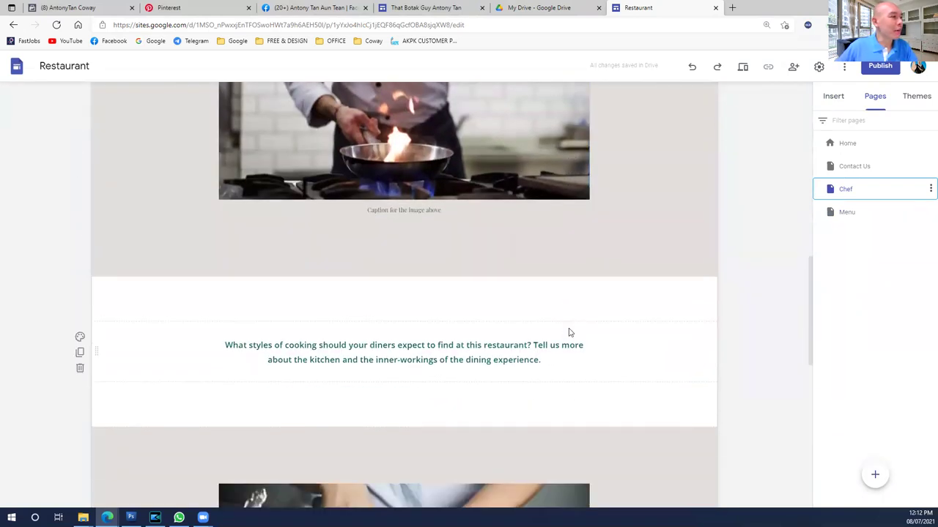
scroll(564, 331, "down", 8)
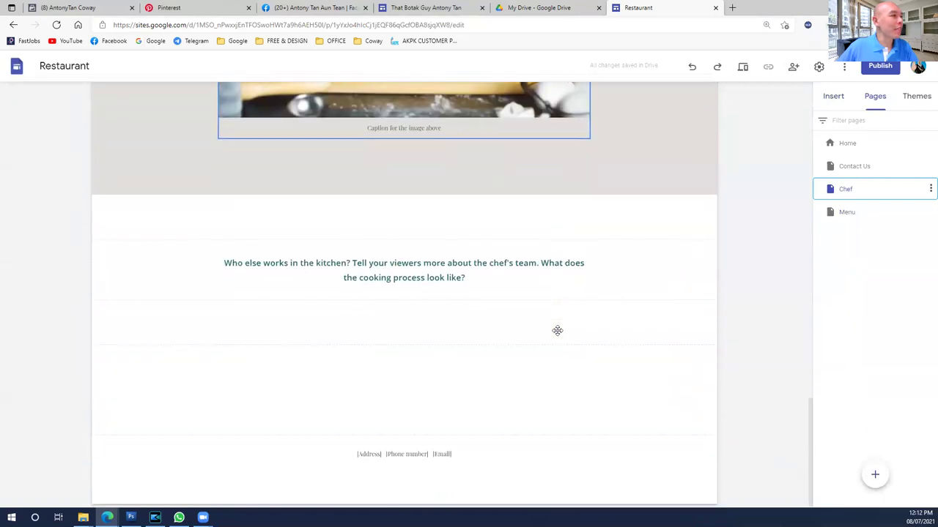
scroll(553, 255, "up", 4)
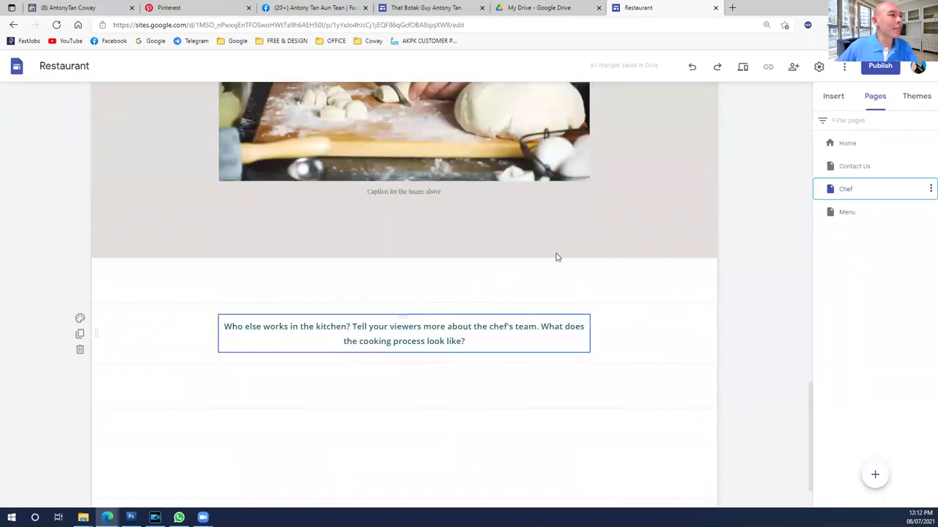
scroll(550, 254, "up", 12)
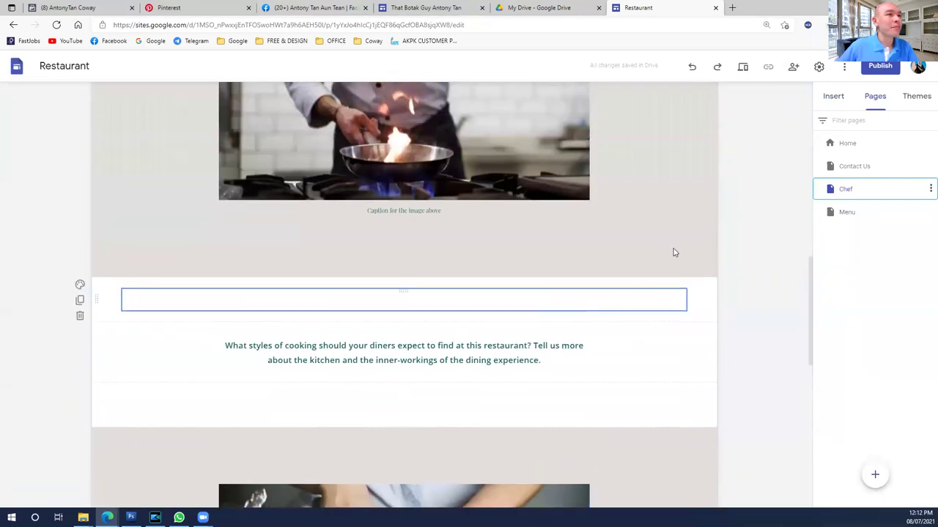
scroll(726, 249, "up", 2)
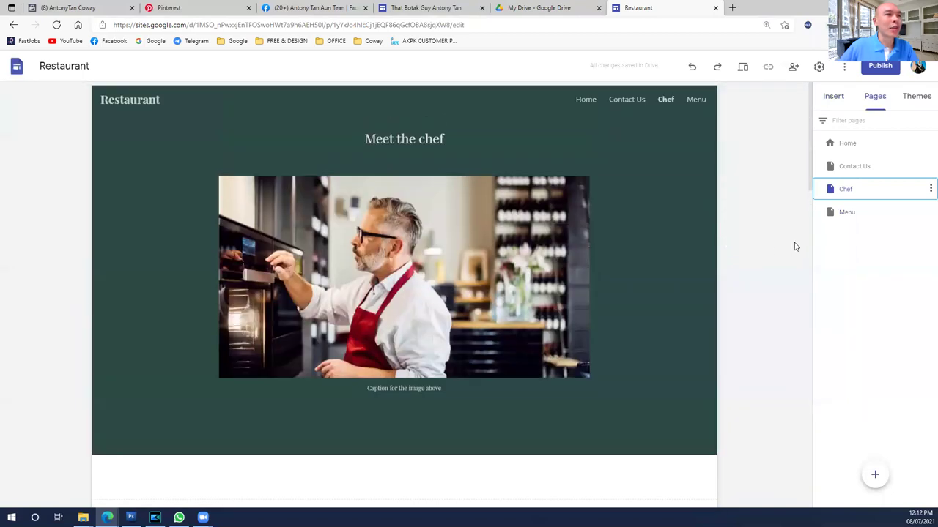
Open the Contact Us page and look over its Location map section.
left_click(864, 168)
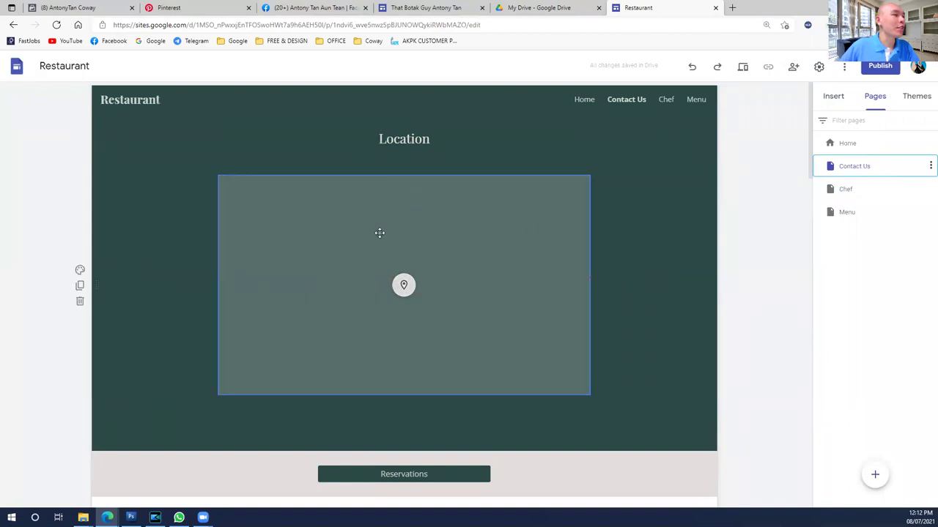
scroll(378, 234, "down", 1)
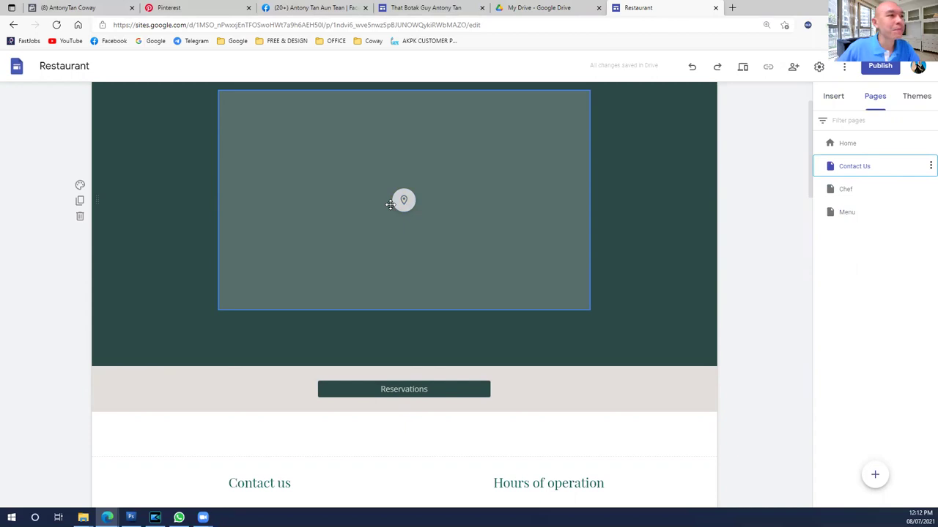
scroll(502, 216, "up", 1)
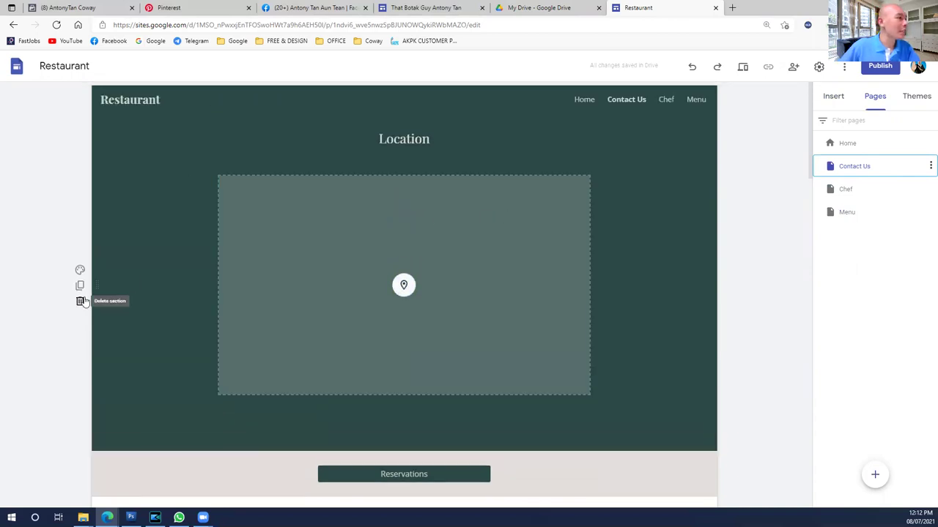
left_click(80, 302)
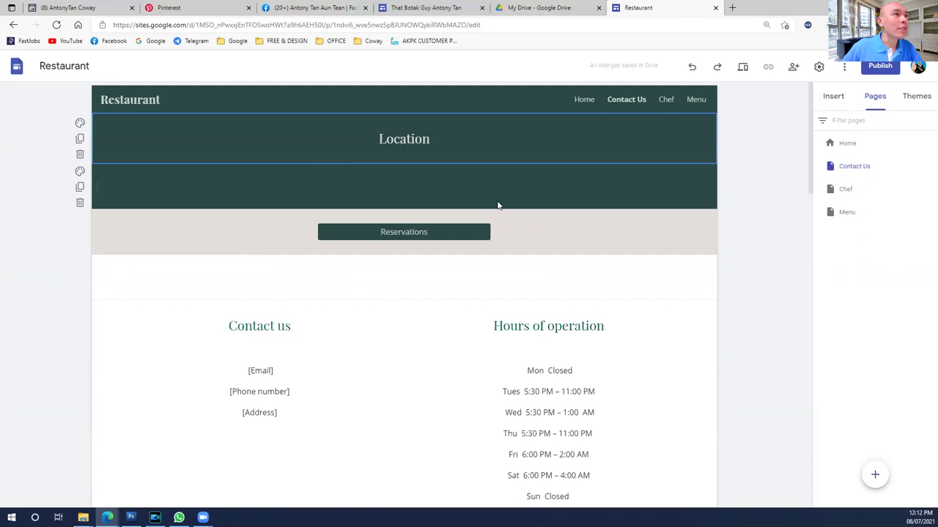
left_click(692, 67)
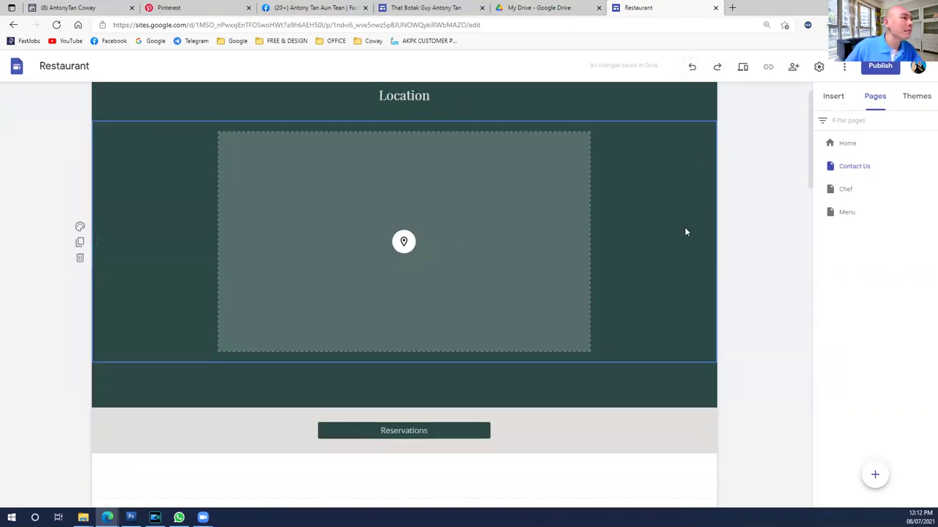
Drag the empty Contact Us text box up below the restaurant image caption, then return to the top.
scroll(498, 227, "down", 5)
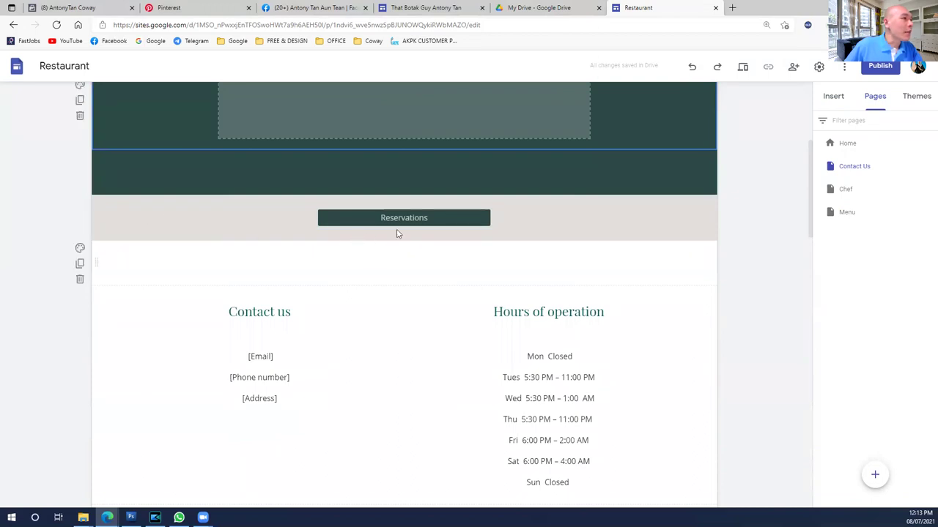
scroll(414, 225, "down", 1)
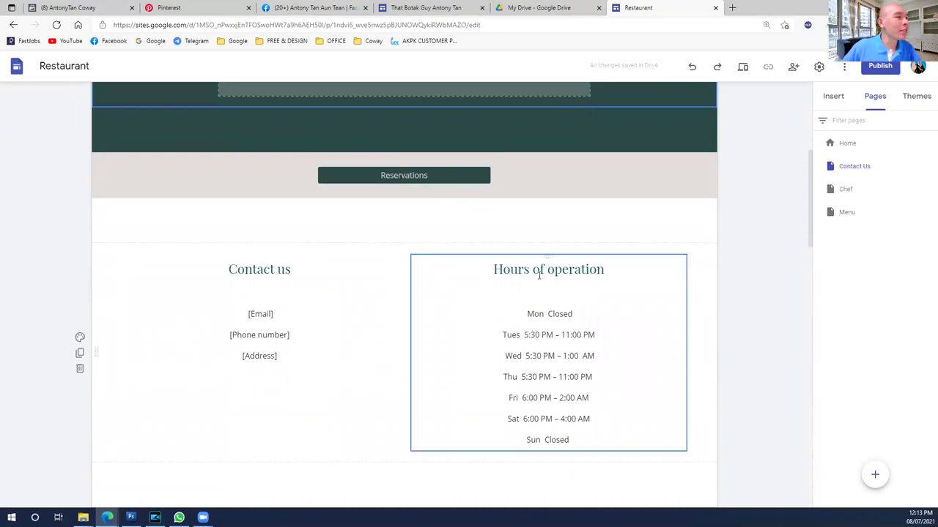
scroll(539, 275, "down", 5)
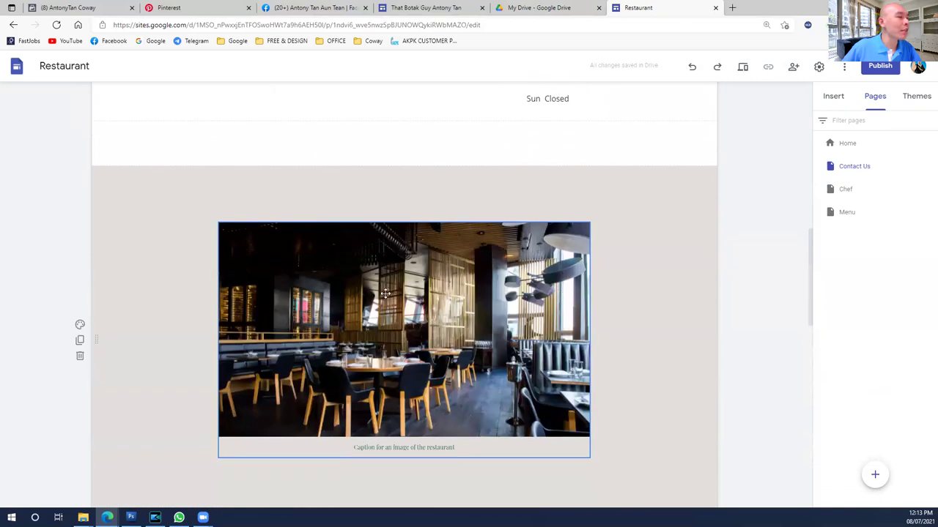
scroll(403, 357, "down", 1)
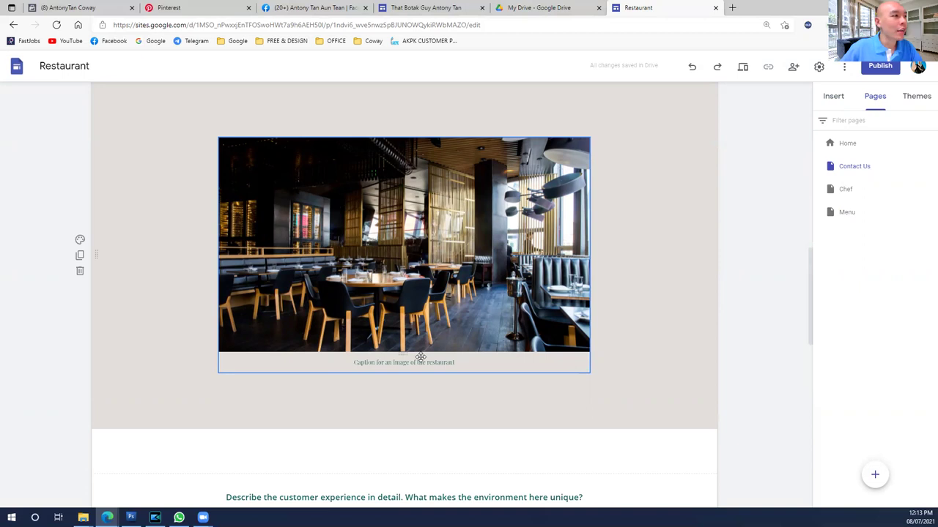
scroll(418, 356, "down", 4)
scroll(498, 377, "down", 2)
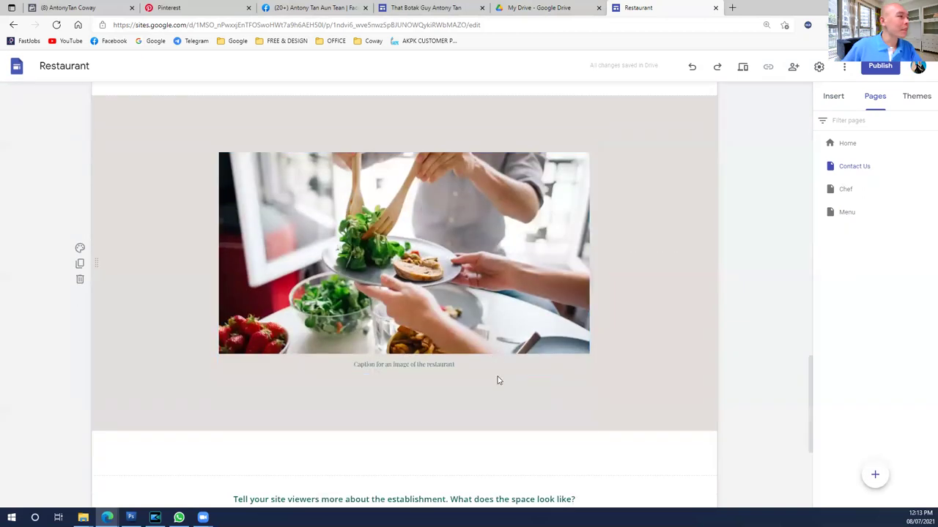
scroll(482, 368, "up", 1)
scroll(481, 366, "down", 1)
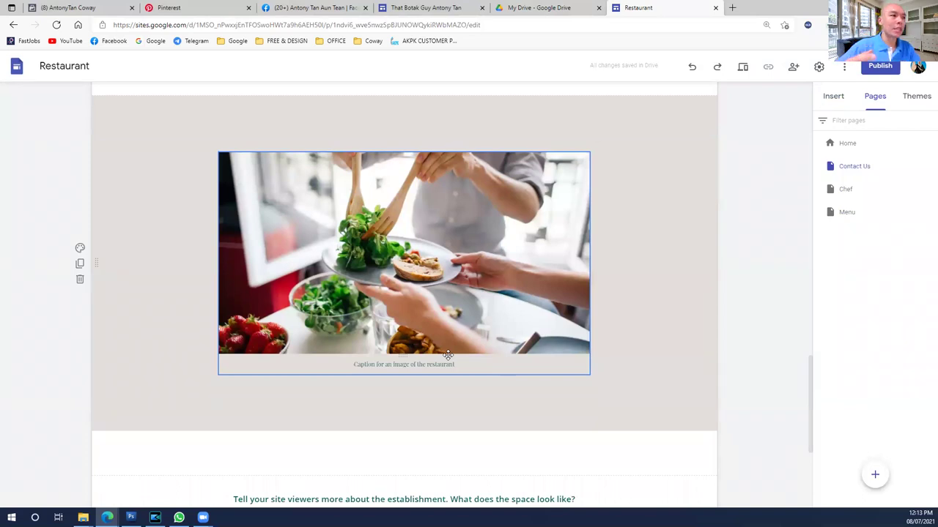
scroll(448, 356, "down", 3)
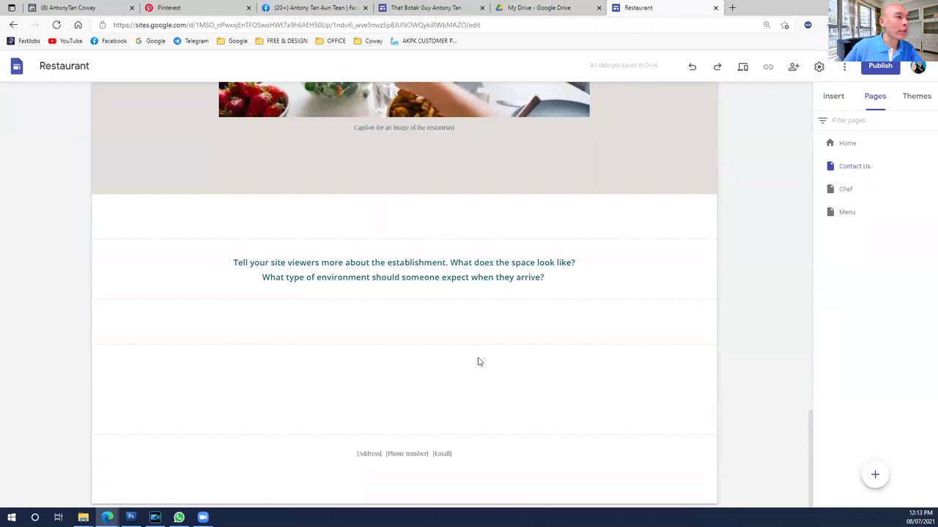
scroll(472, 356, "up", 2)
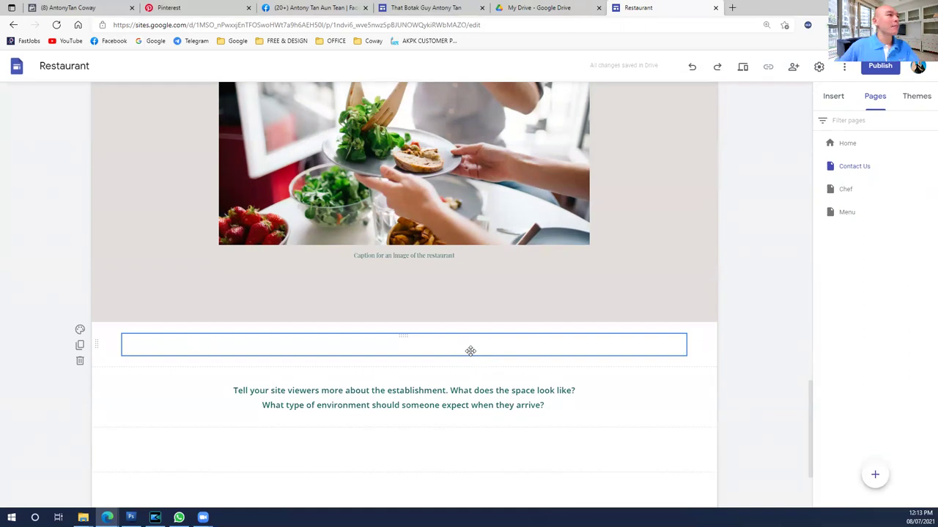
left_click_drag(470, 351, 513, 267)
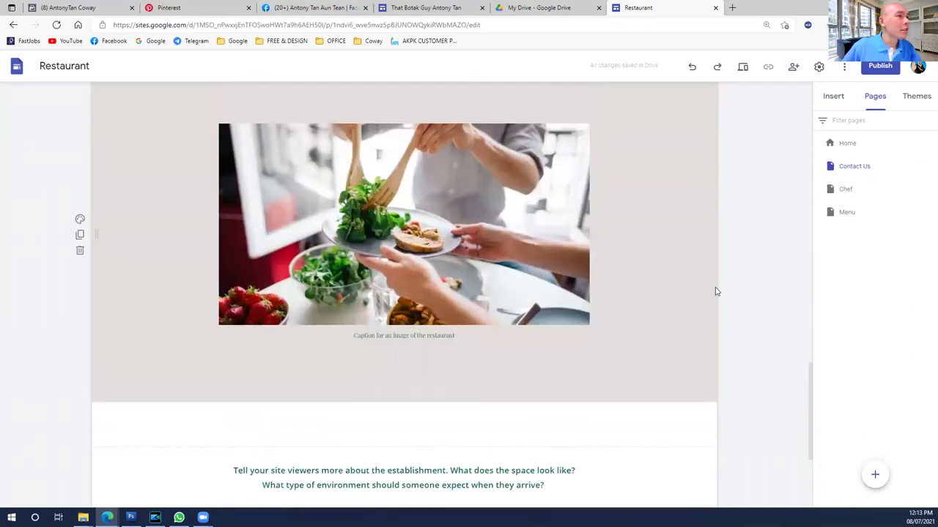
scroll(716, 291, "down", 3)
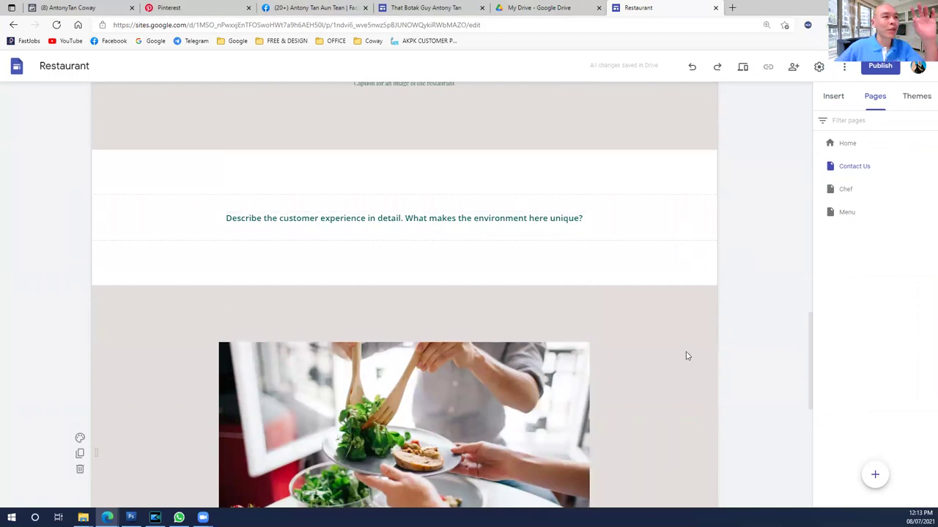
scroll(787, 337, "up", 5)
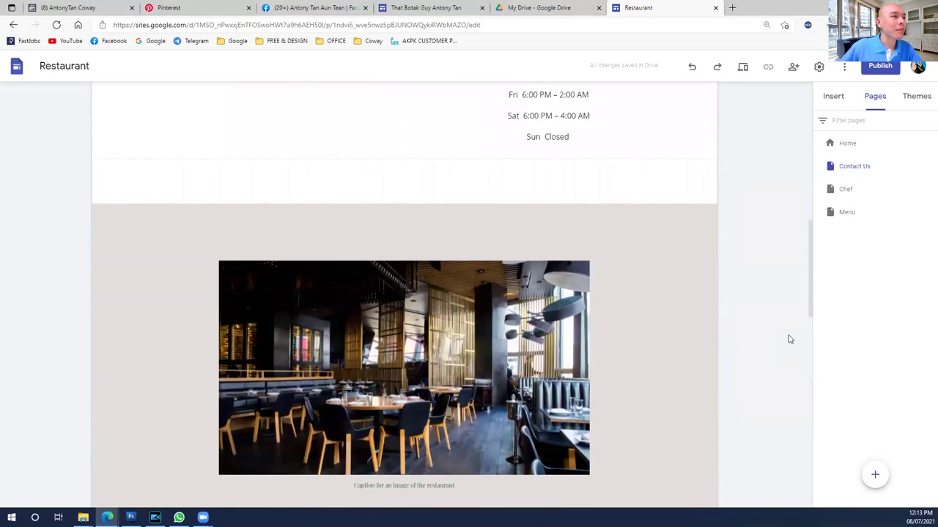
scroll(787, 339, "up", 8)
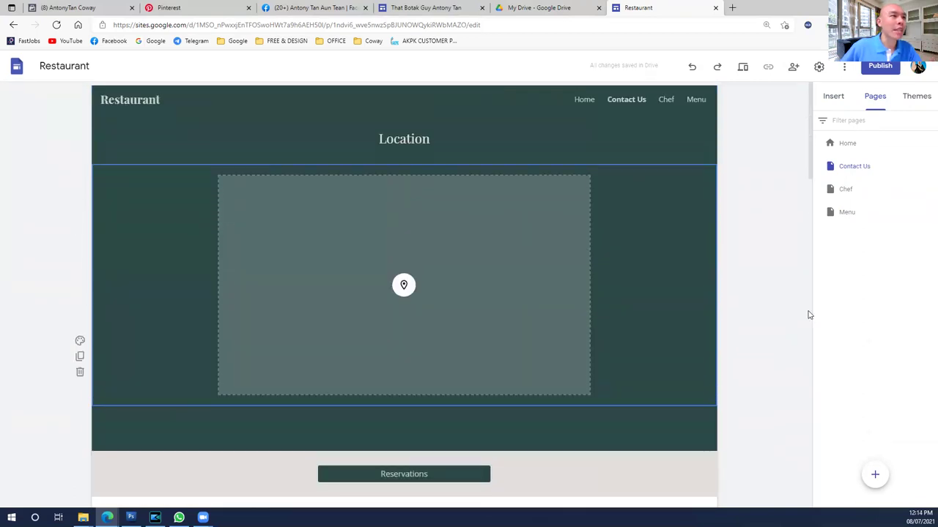
On the Home page, erase the site document name completely, then go to the Facebook tab.
left_click(845, 143)
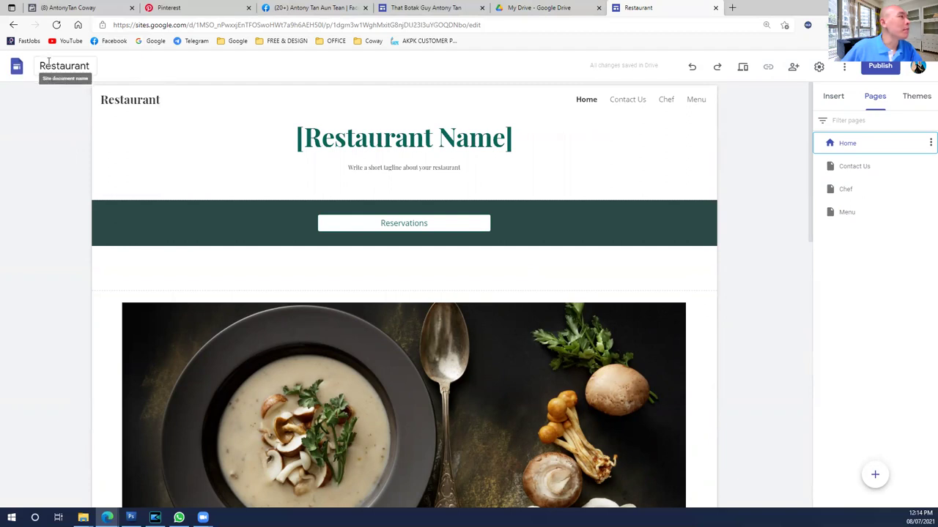
left_click(51, 65)
double_click(51, 65)
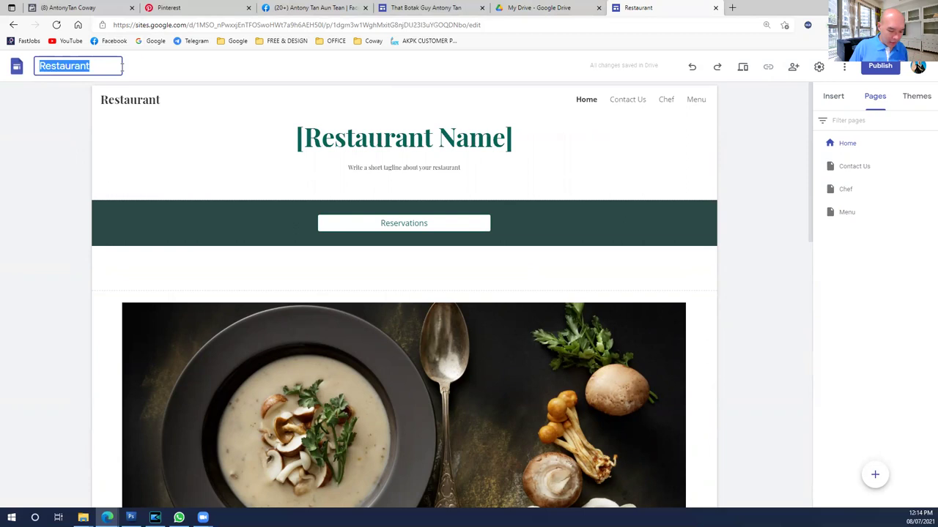
type("Cow")
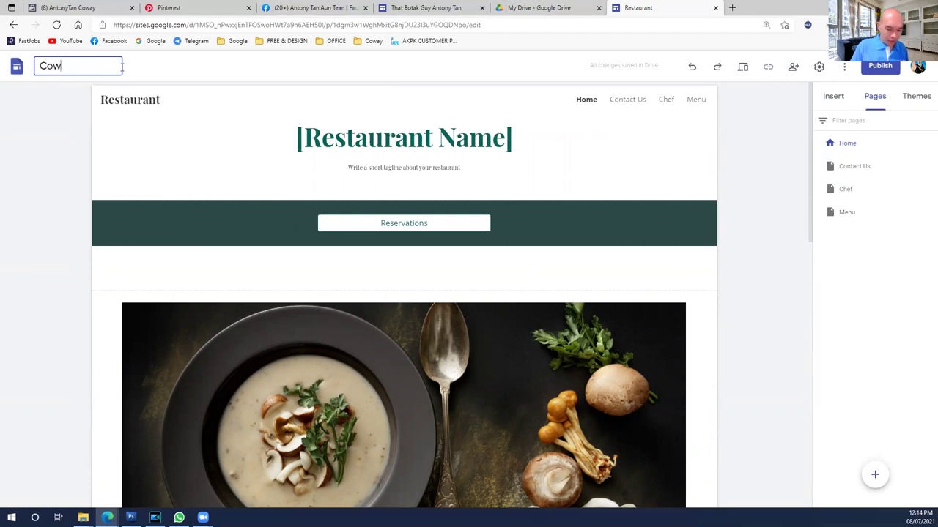
key("BackSpace")
key("BackSpace")
key("BackSpace")
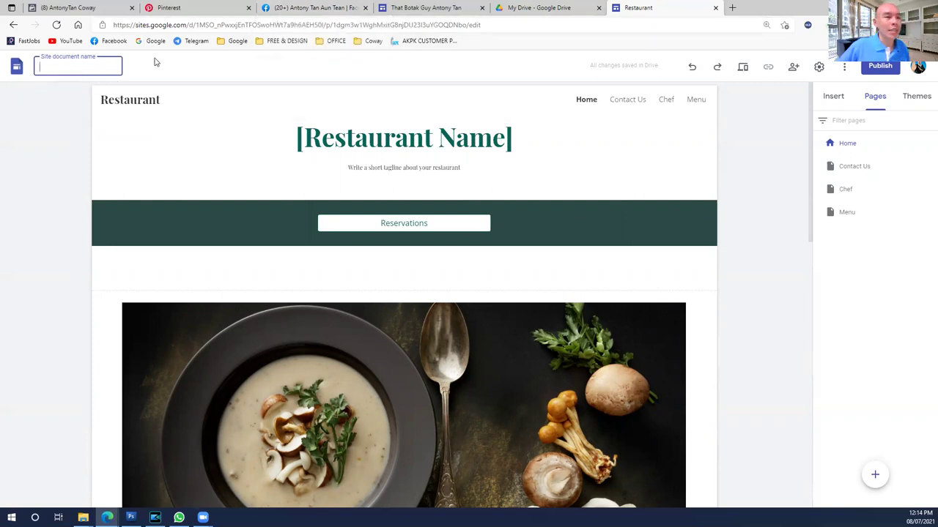
left_click(341, 9)
Open the managed business page from Facebook's Pages list to check its name.
scroll(433, 80, "up", 2)
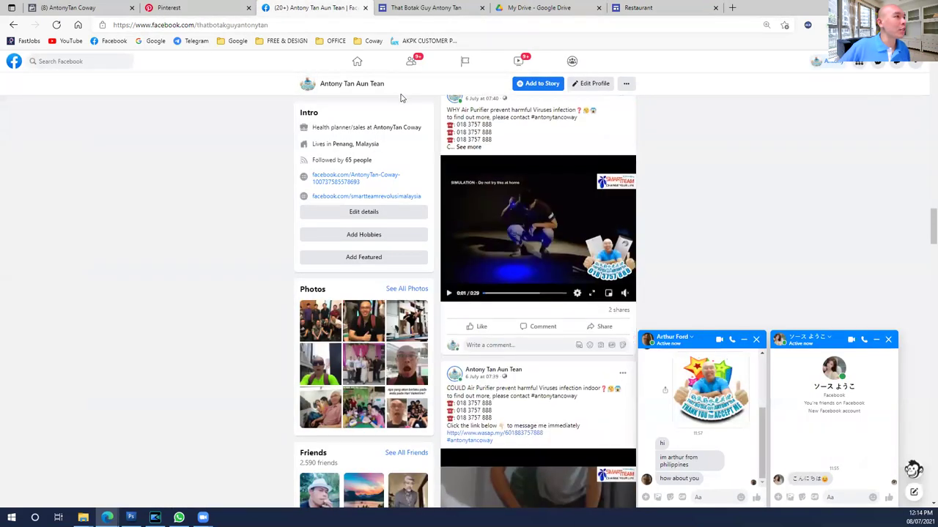
left_click(466, 62)
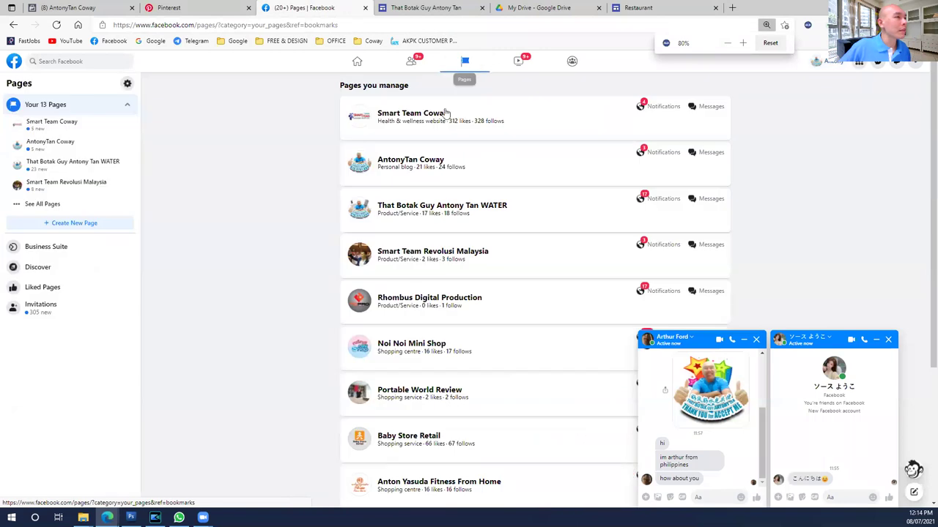
left_click(411, 164)
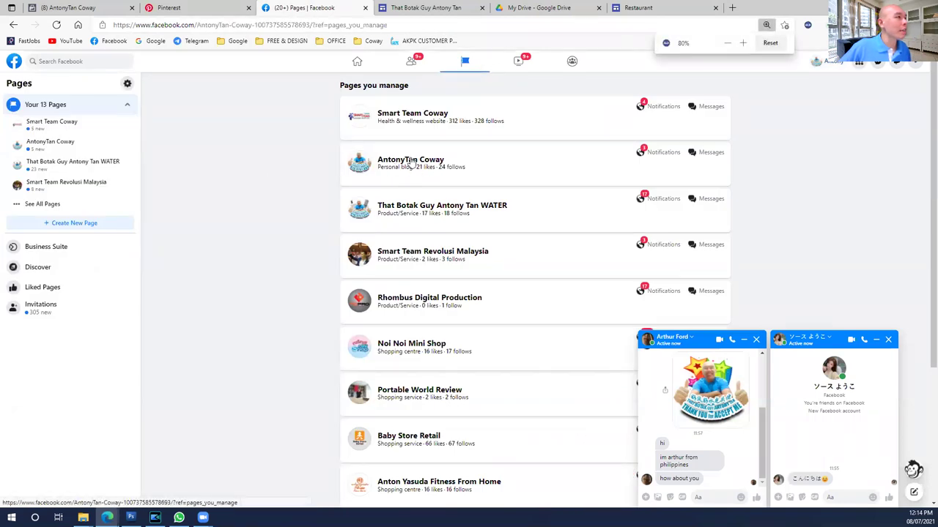
Back in Sites, rename the site document to the owner's business name.
left_click(649, 6)
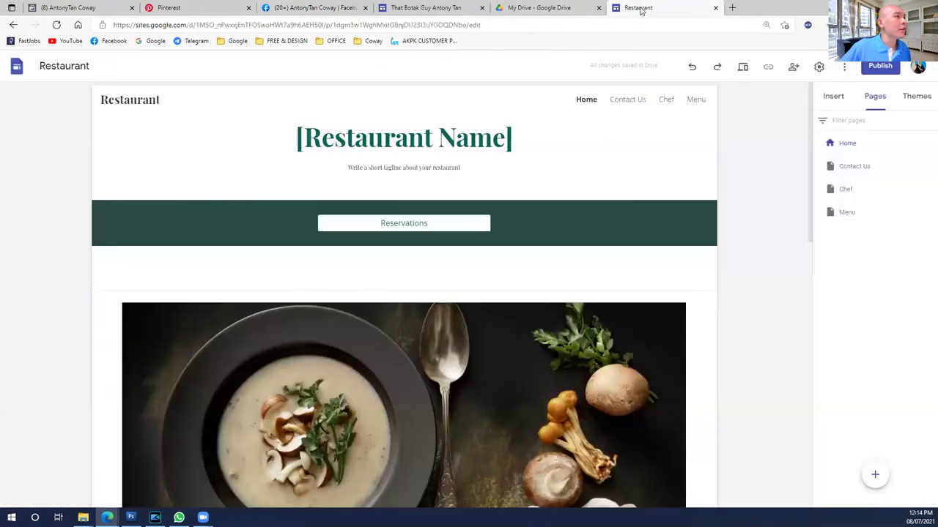
left_click_drag(107, 71, 1, 78)
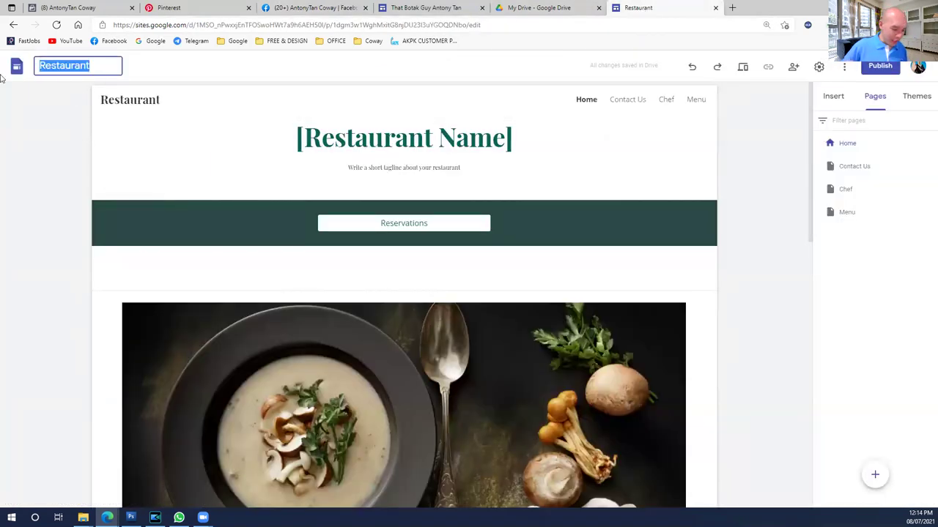
type("Antony Tan")
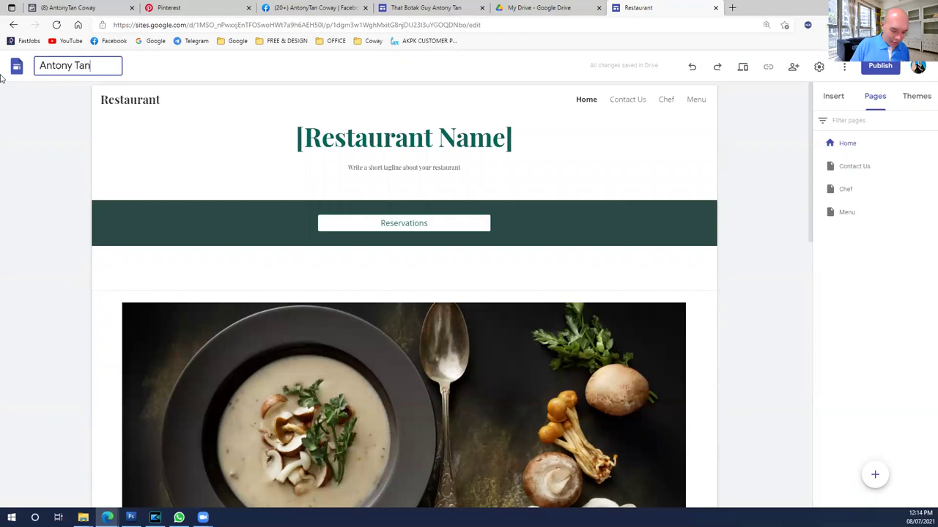
type(" Coway")
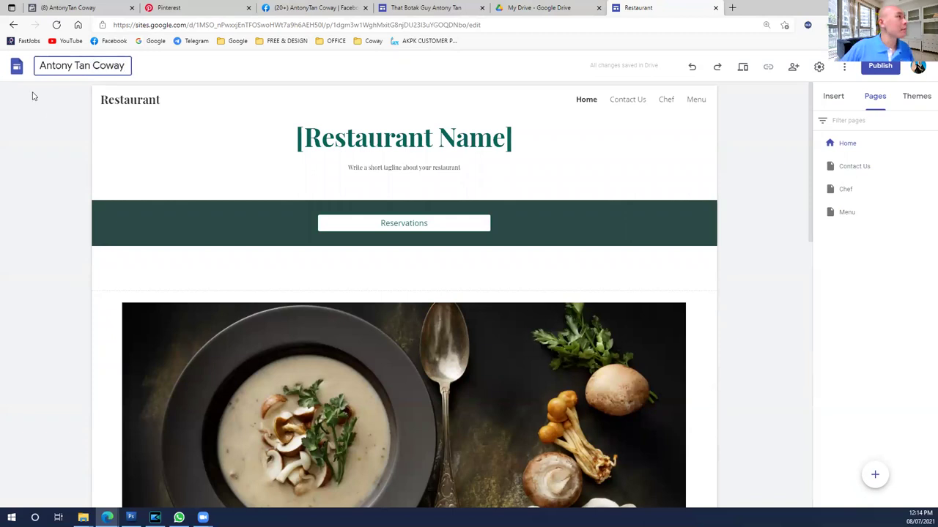
Replace the header title 'Restaurant' with 'My Coway Welcome Page'.
left_click(110, 100)
left_click_drag(183, 96, 92, 104)
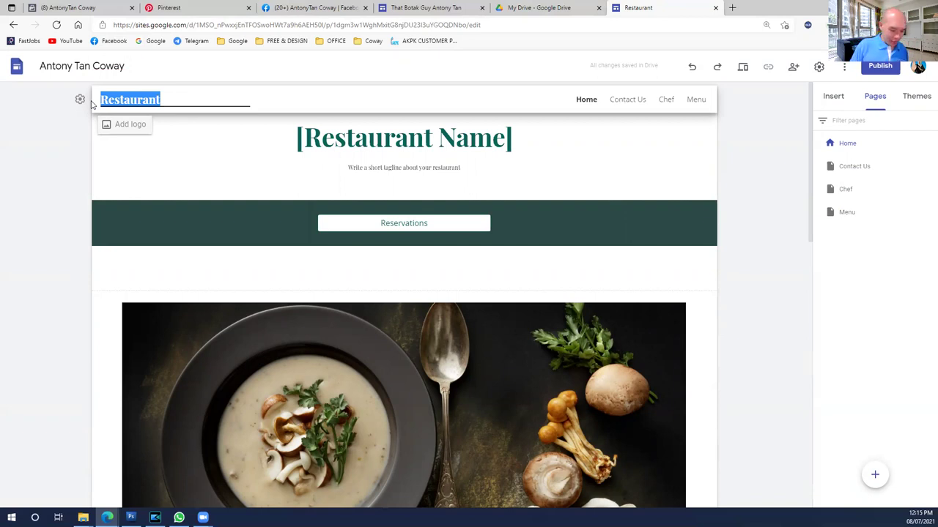
type("My ")
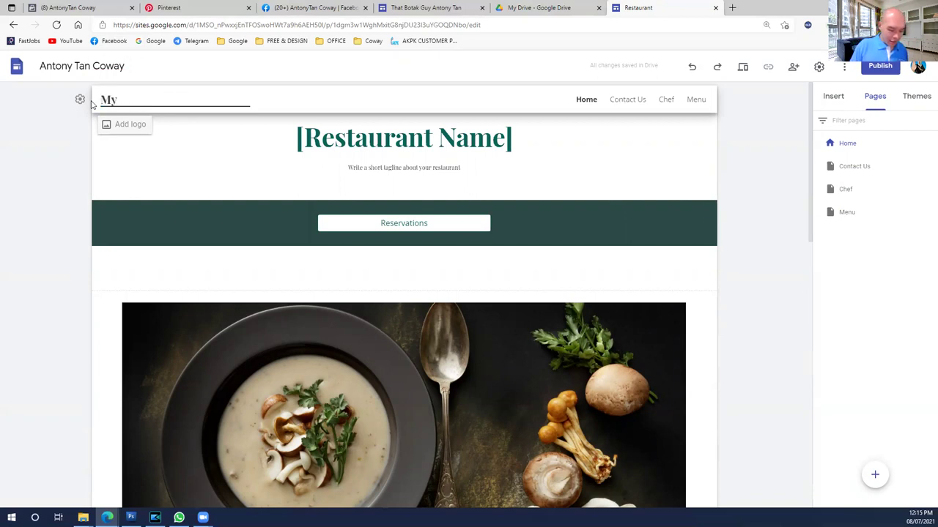
type("Coway ")
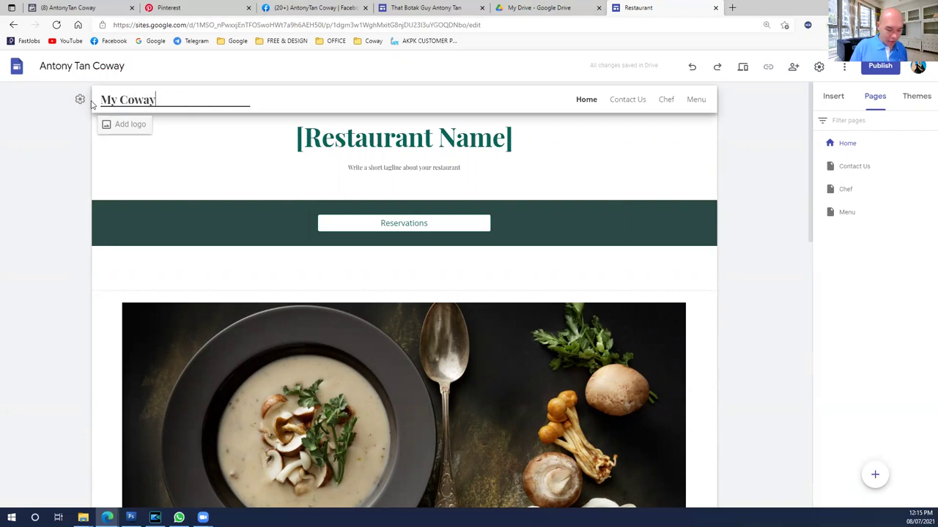
type("Wel")
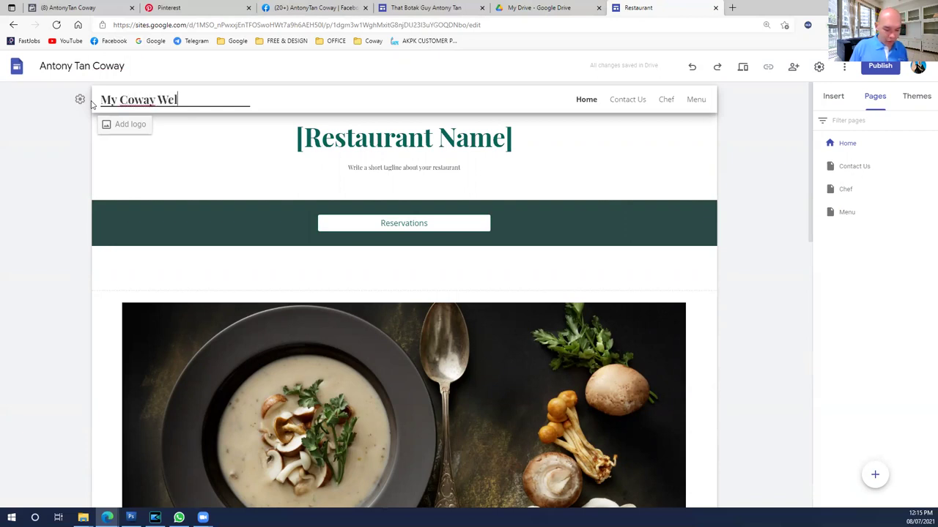
type("come Page")
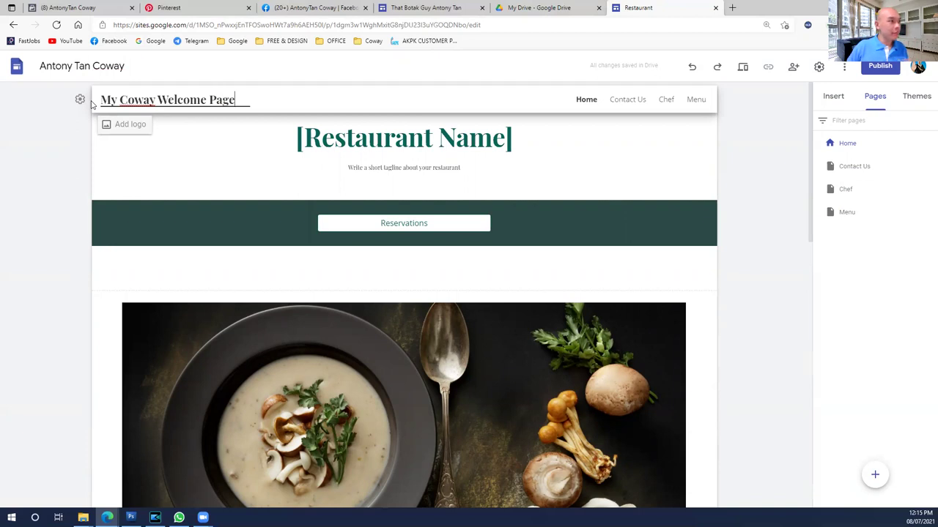
left_click(235, 161)
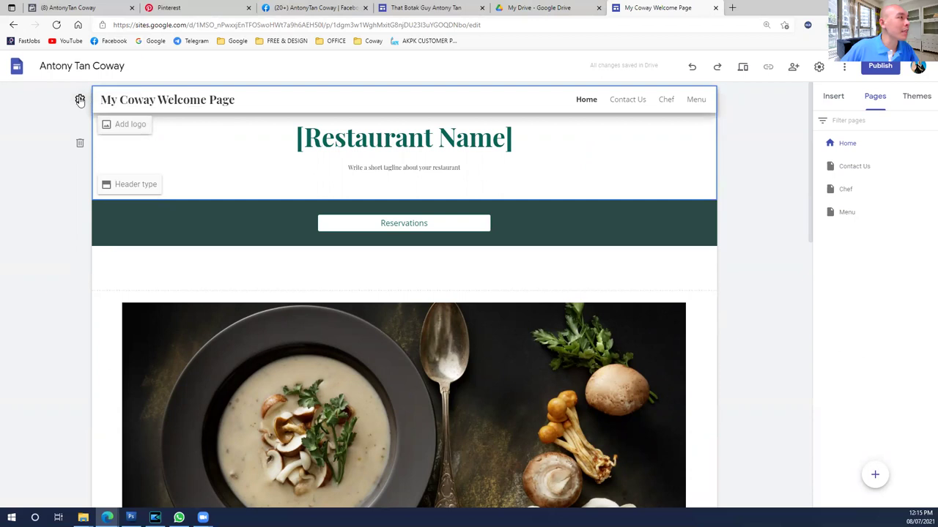
Set Navigation Mode to Side, view the navigation Color options, and go to Brand images.
left_click(80, 100)
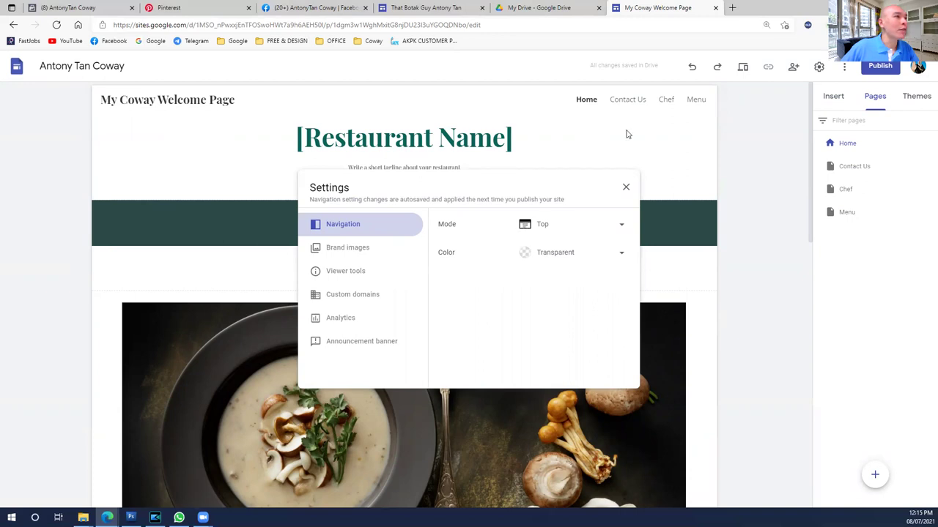
left_click(550, 226)
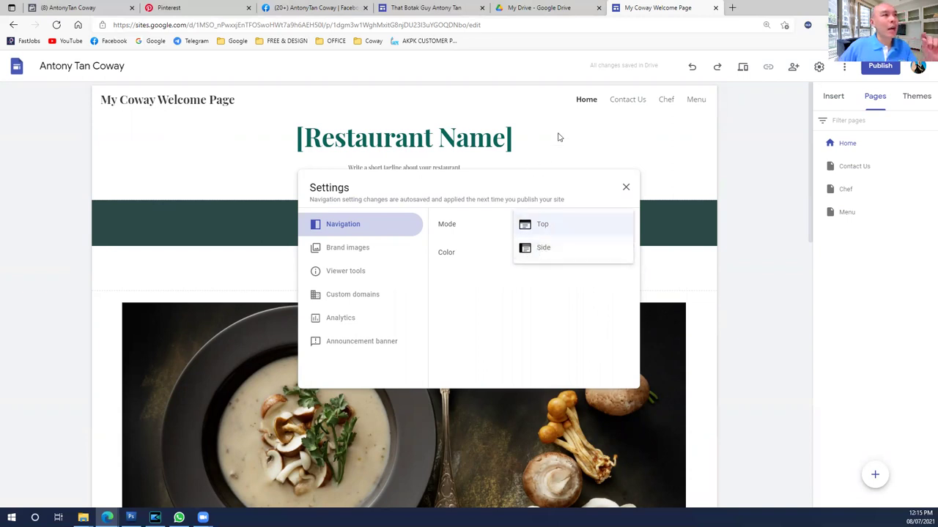
left_click(553, 254)
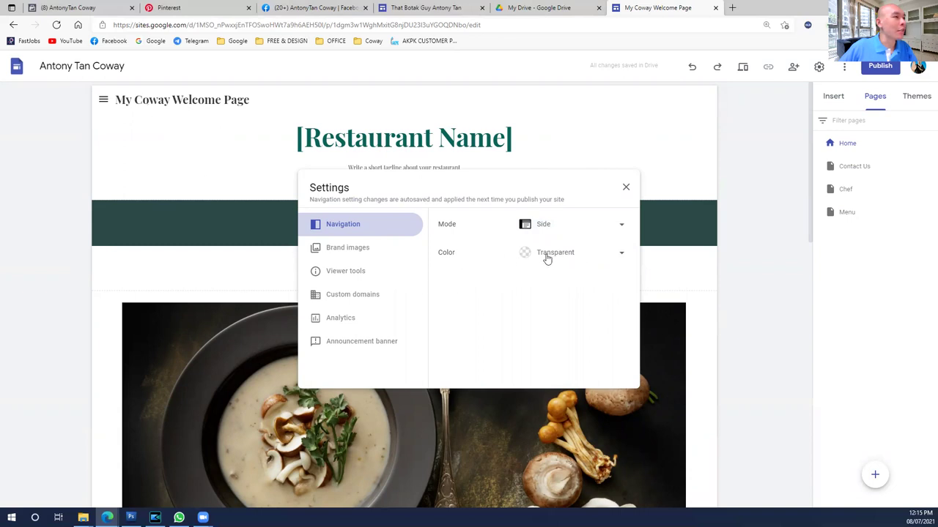
left_click(619, 254)
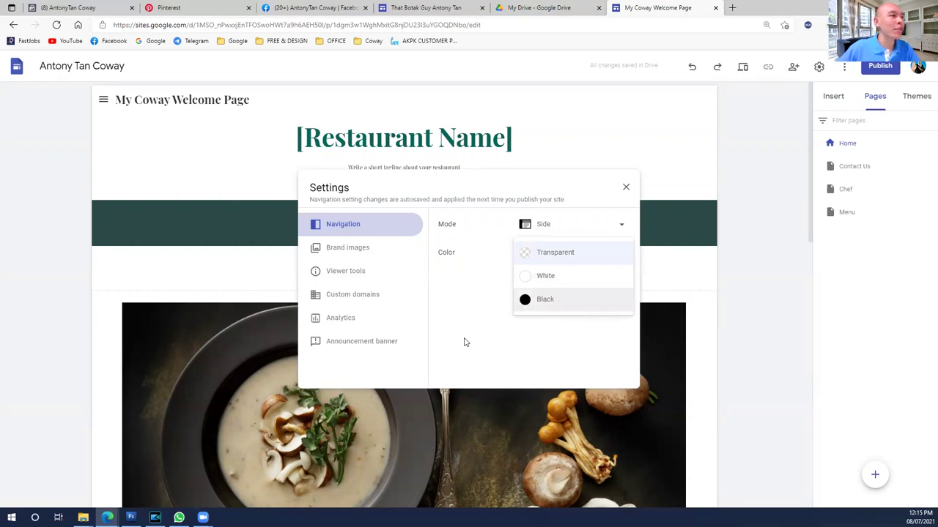
left_click(353, 251)
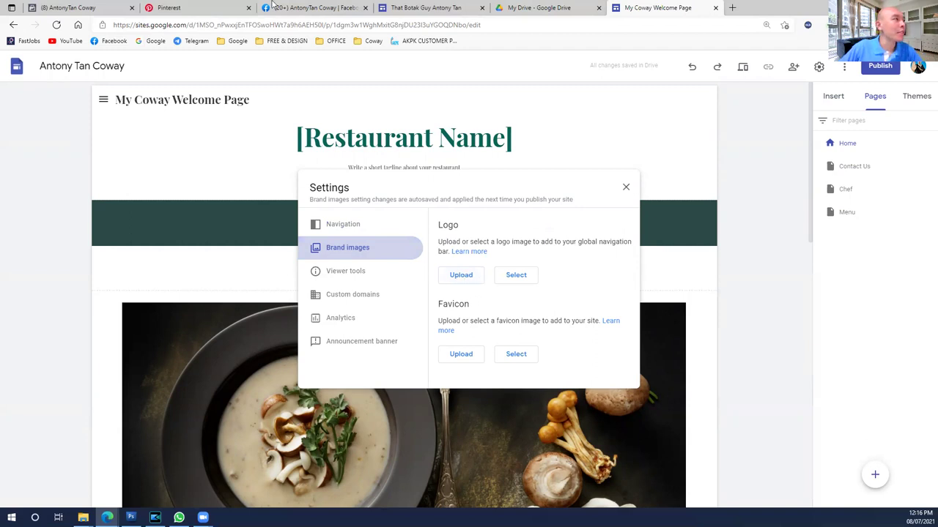
Return to the Sites settings tab and start a Logo upload.
left_click(330, 9)
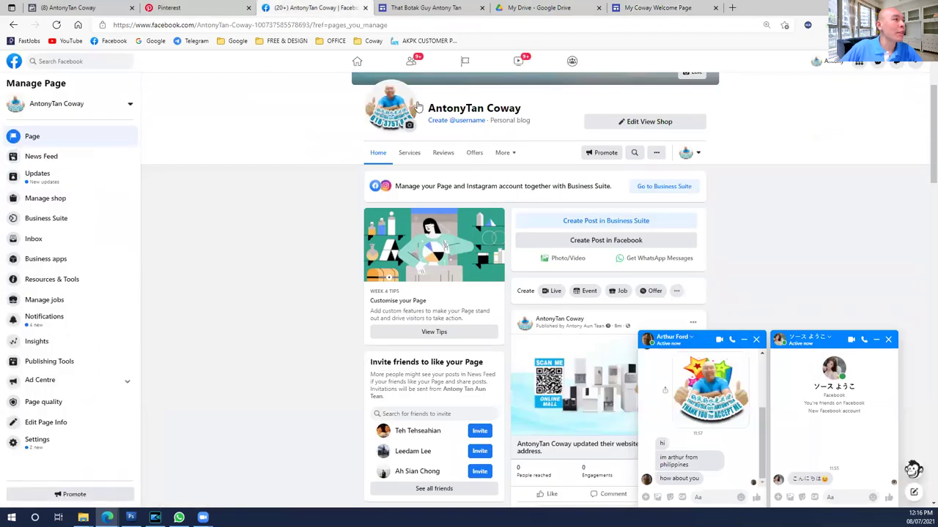
left_click(546, 9)
left_click(657, 8)
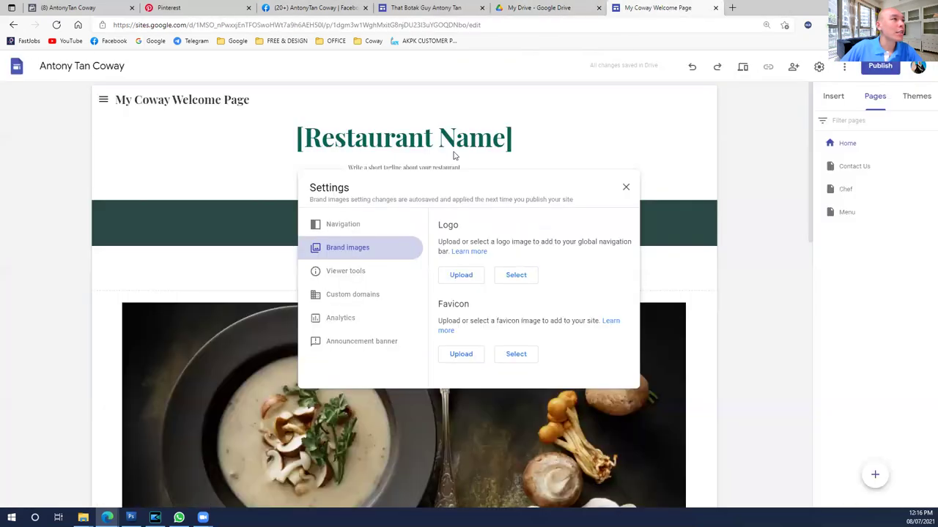
left_click(459, 276)
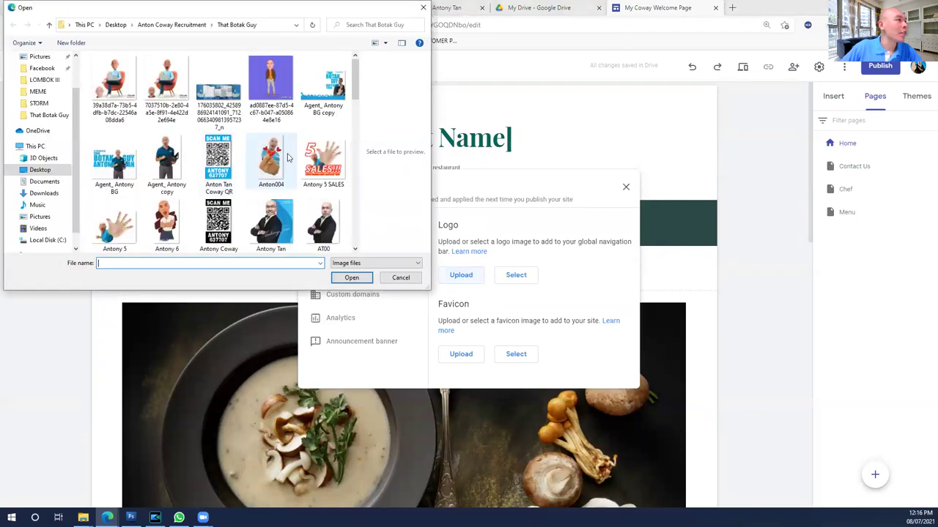
Upload 'Botak Guy Meme logo' from the MEME folder as the site logo.
left_click(314, 157)
scroll(298, 167, "up", 5)
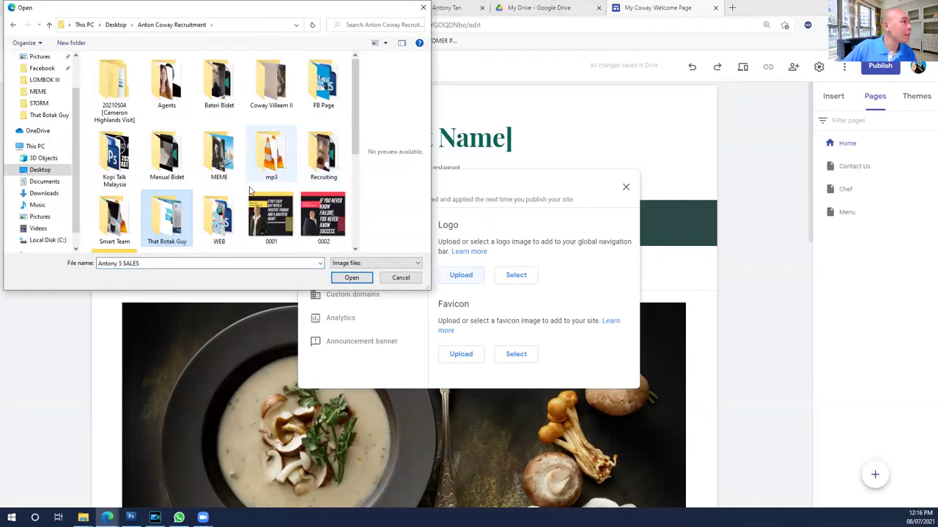
left_click(219, 218)
scroll(222, 203, "down", 2)
scroll(221, 202, "up", 2)
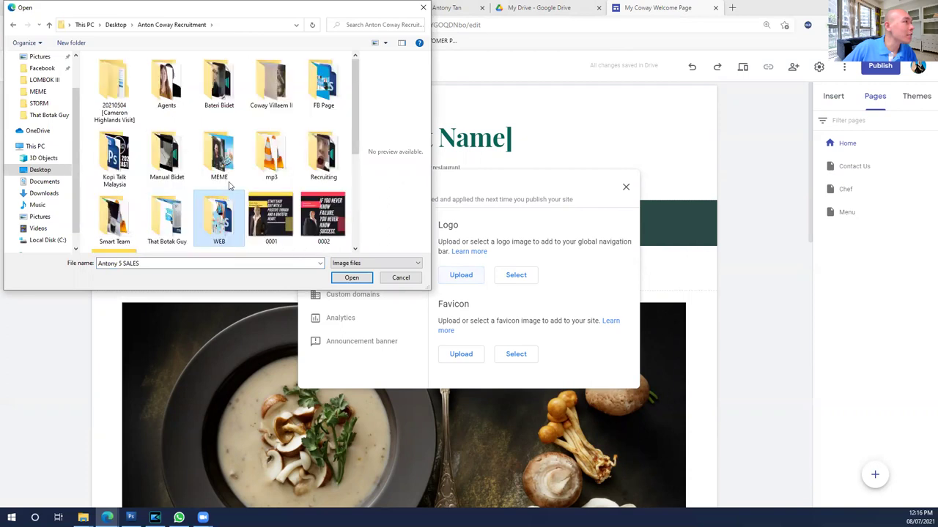
left_click(247, 167)
double_click(219, 155)
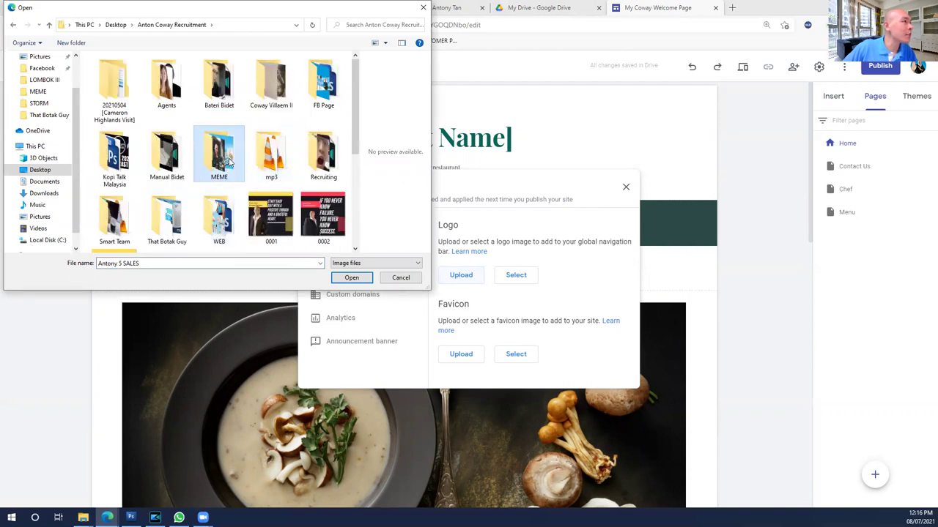
left_click(323, 154)
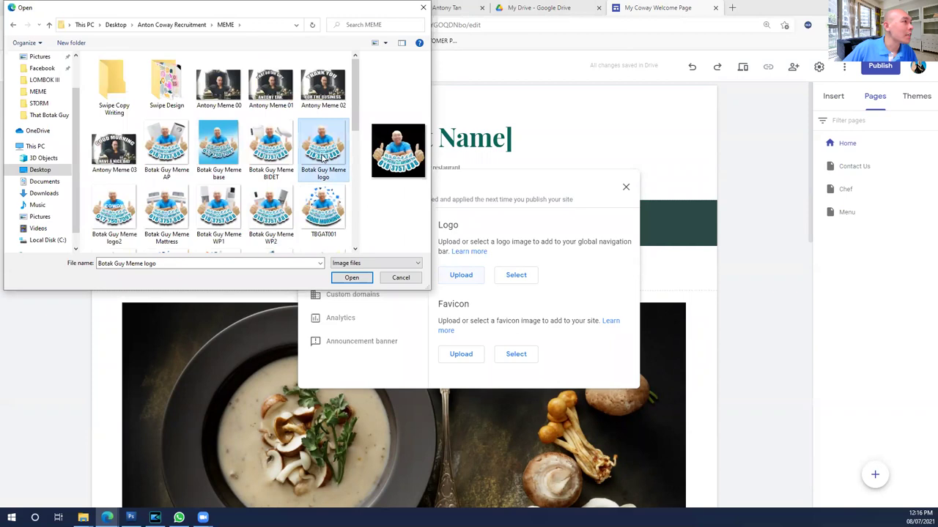
left_click(351, 277)
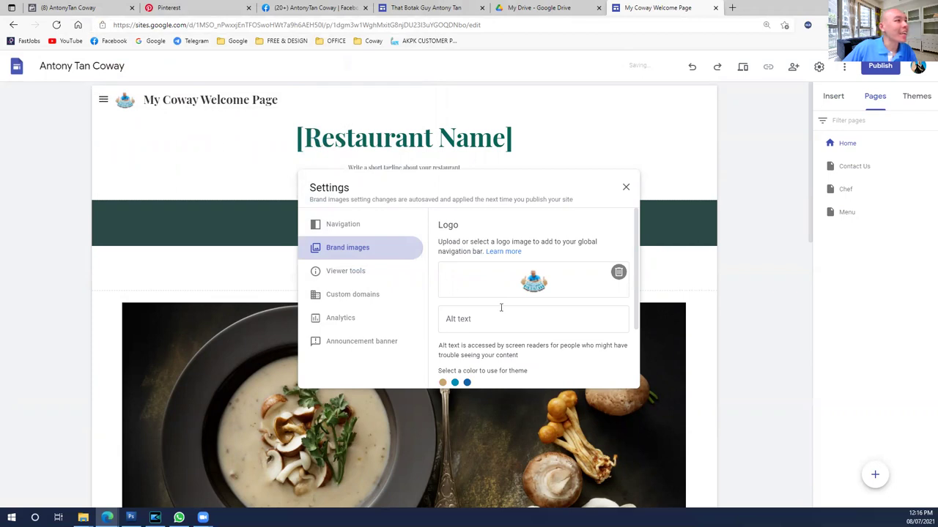
scroll(500, 308, "down", 1)
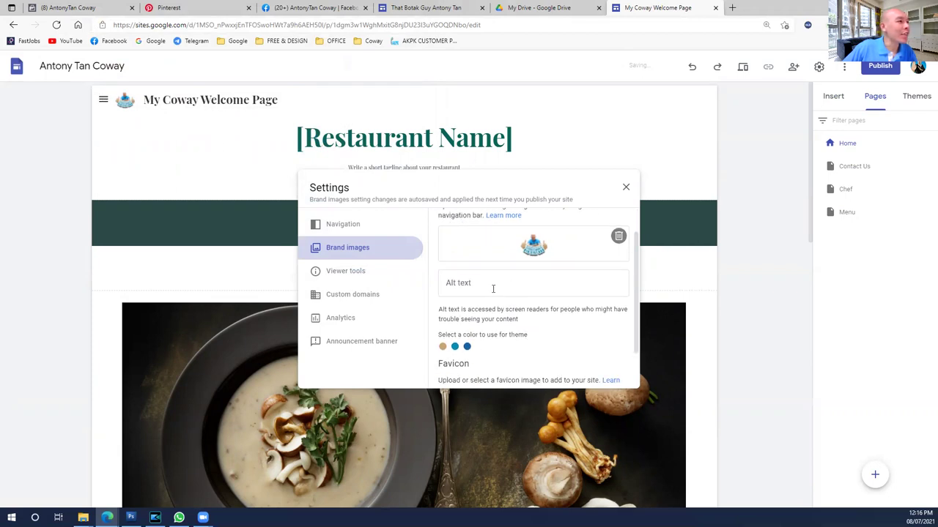
Enter 'Welcome to my webpage!' as the logo's alt text.
left_click(495, 282)
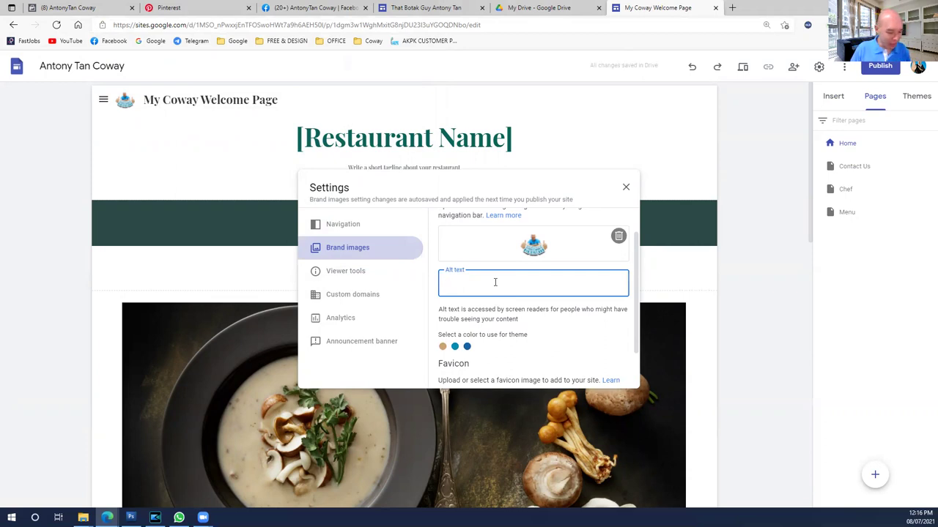
type("Welcome to my web")
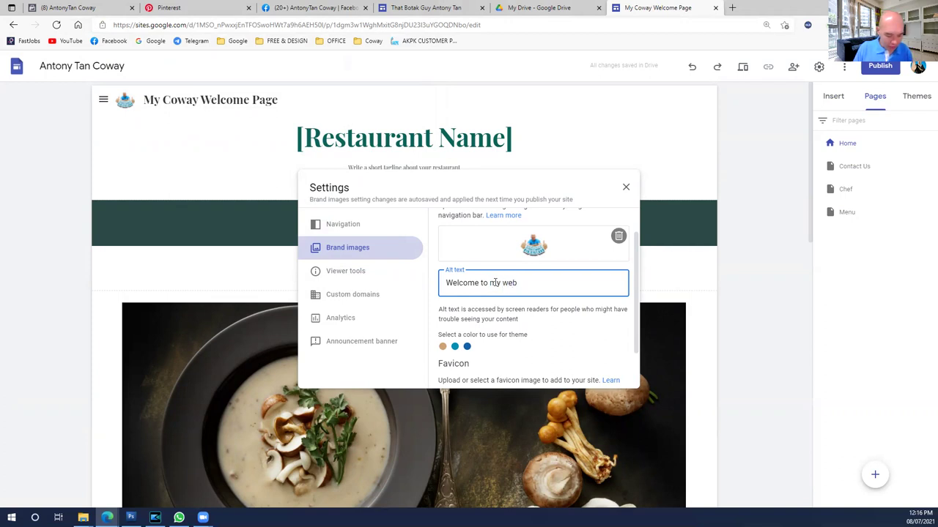
type("page")
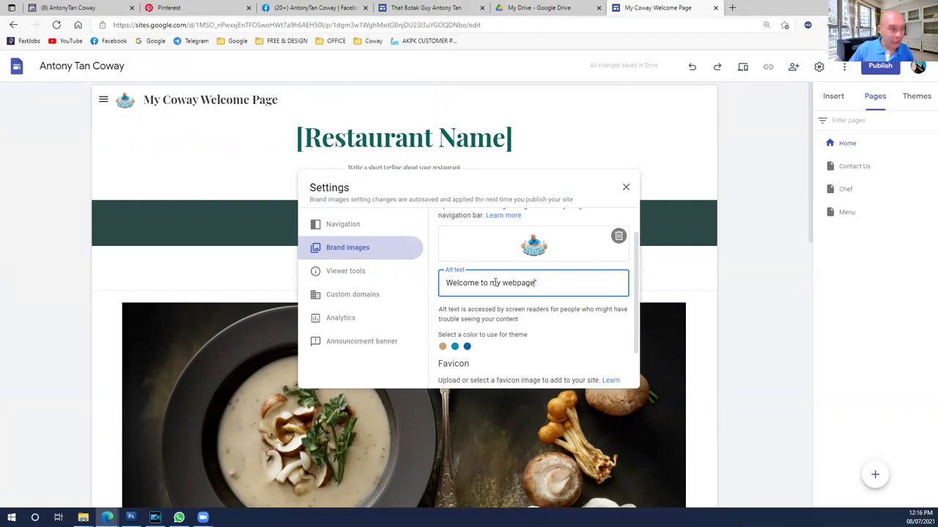
type("\"")
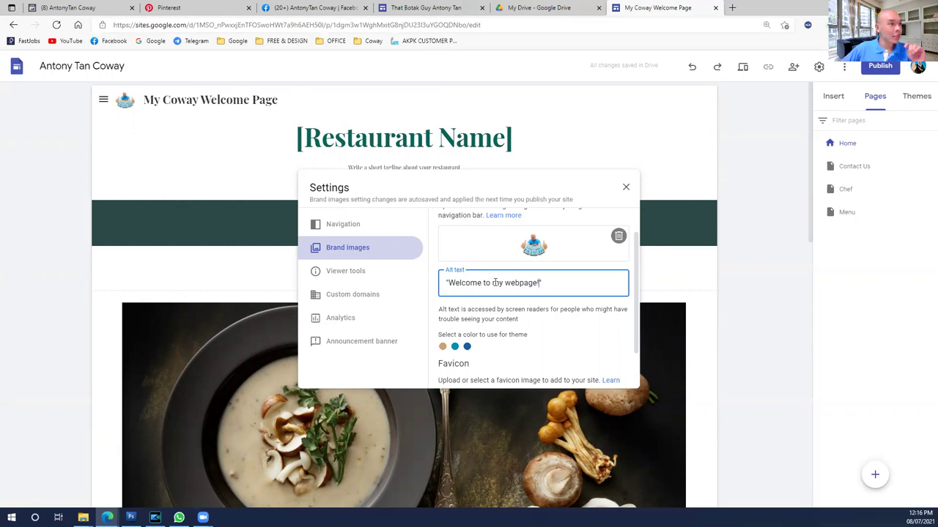
scroll(476, 346, "down", 1)
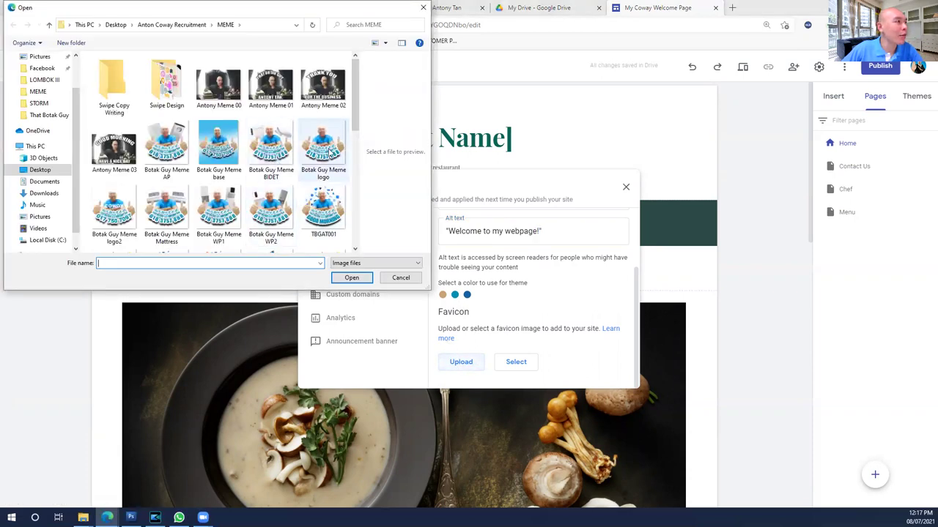
Upload 'Botak Guy Meme logo' as the favicon and show the Viewer tools settings.
left_click(326, 151)
left_click(346, 278)
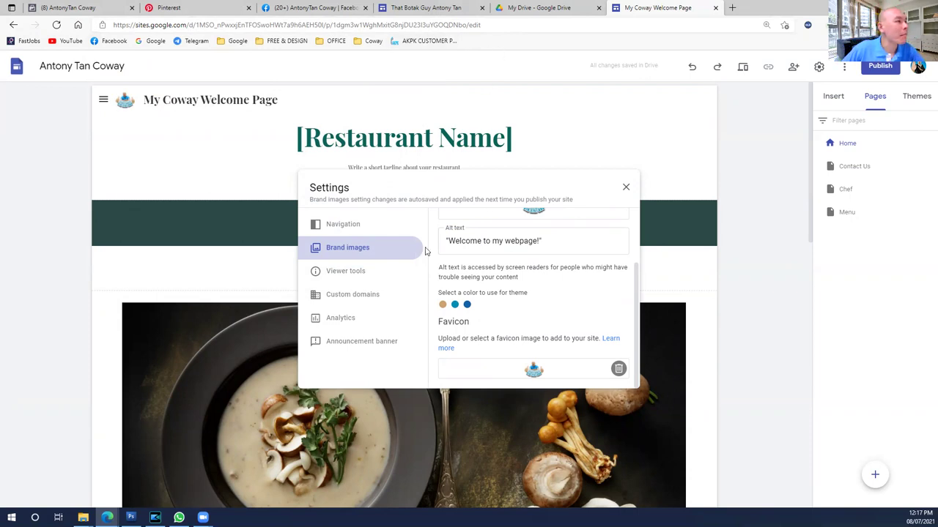
left_click(346, 275)
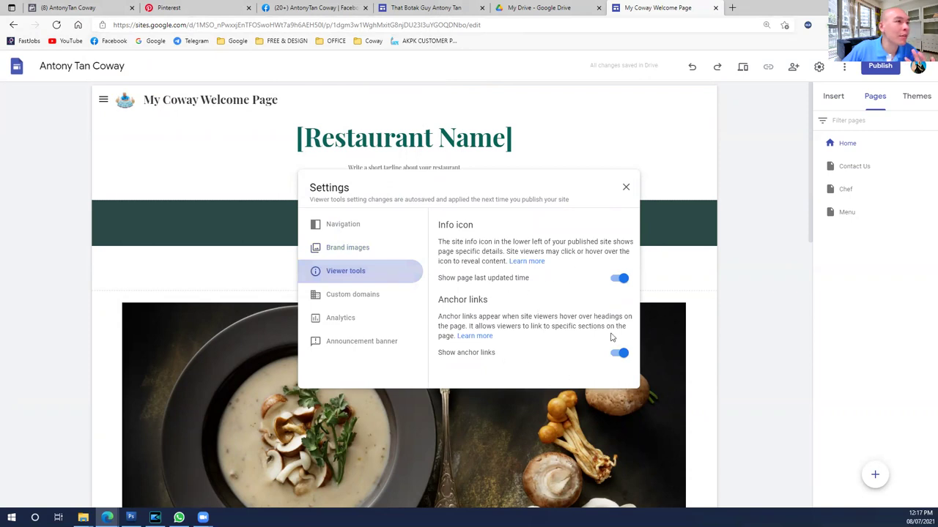
Open the Custom domains section of the Settings dialog.
left_click(370, 297)
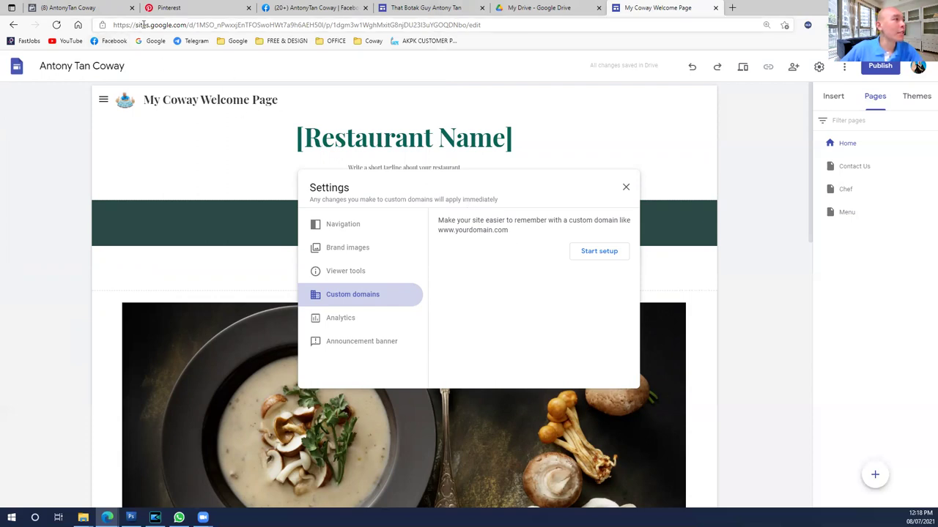
Inspect the site ID in the address bar, then show the Analytics settings.
left_click(143, 26)
left_click(166, 26)
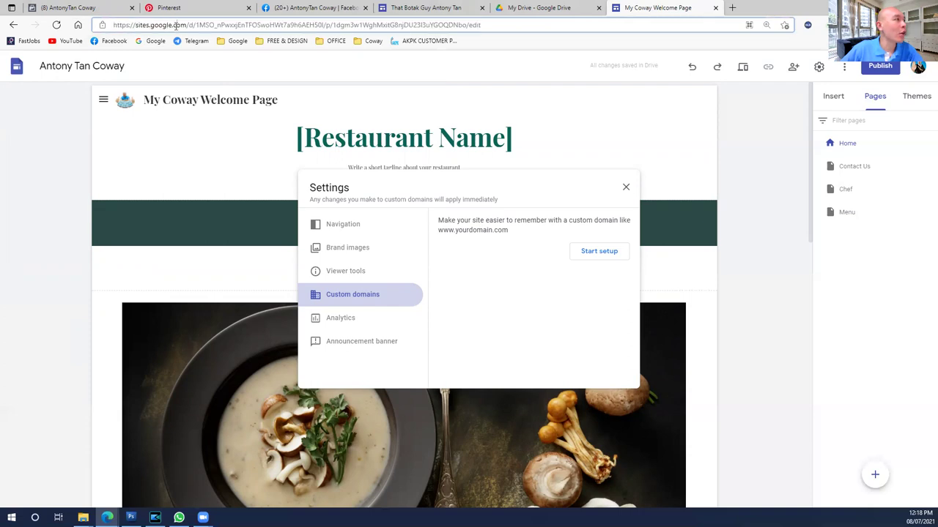
left_click_drag(192, 27, 263, 27)
left_click(472, 287)
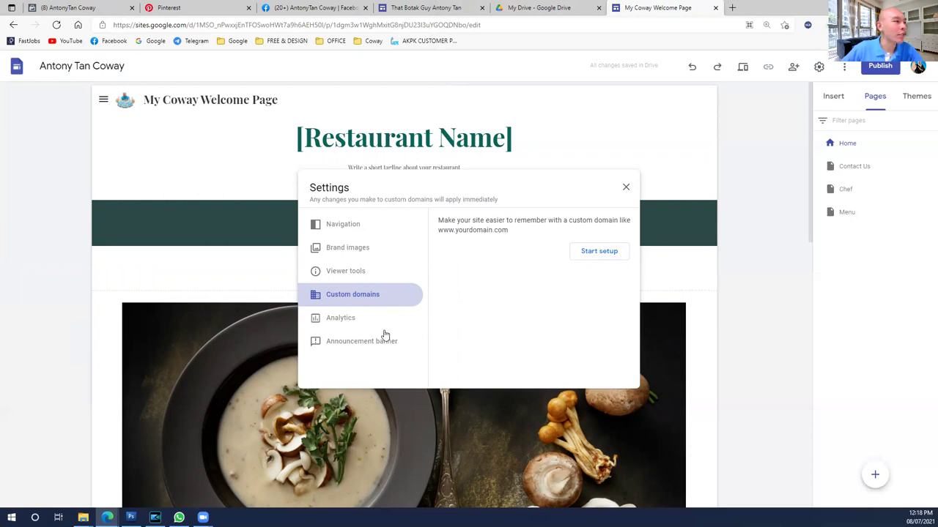
left_click(342, 322)
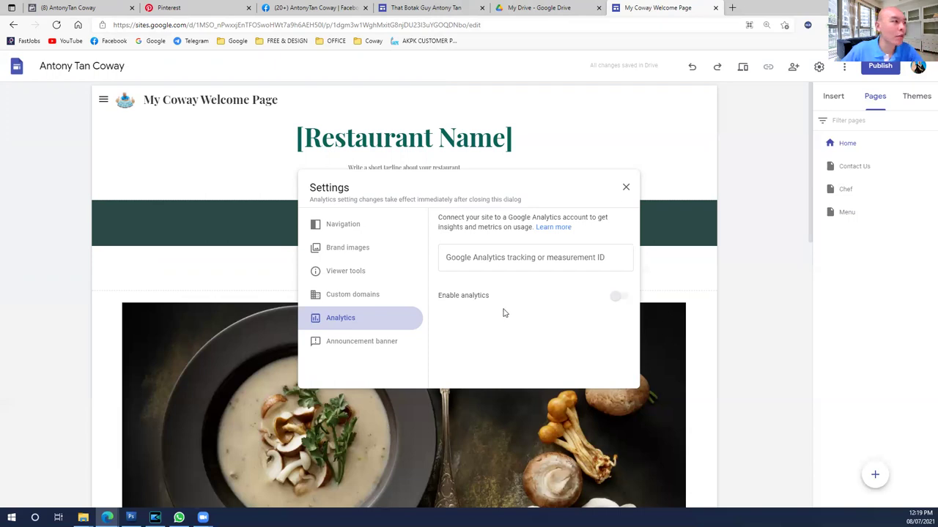
Show the announcement banner settings in the Settings dialog.
left_click(366, 342)
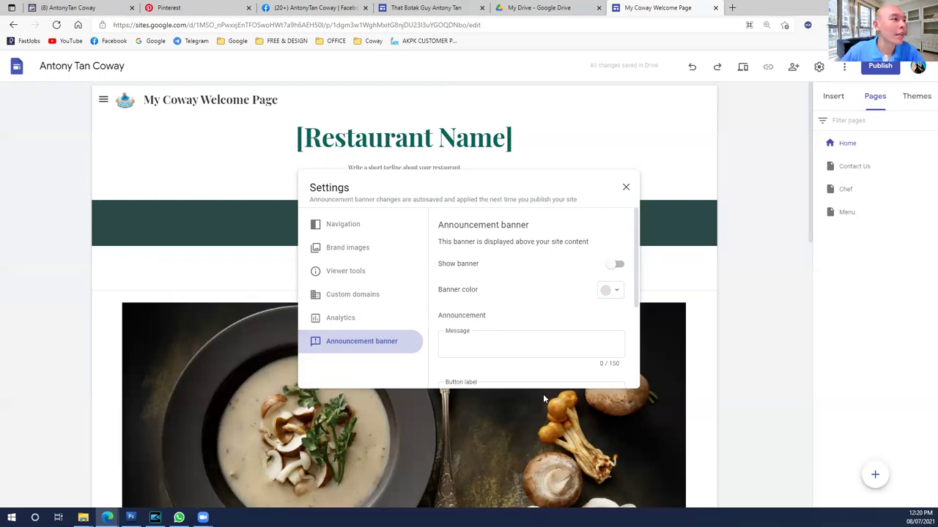
Enter banner message 'RM50' and button label 'Click Here', leaving the link unset.
scroll(557, 348, "down", 3)
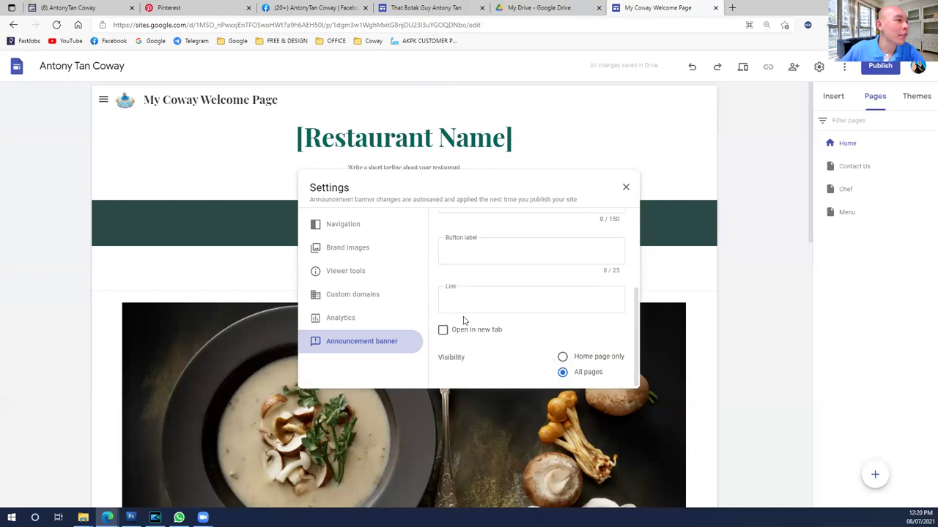
scroll(559, 330, "up", 3)
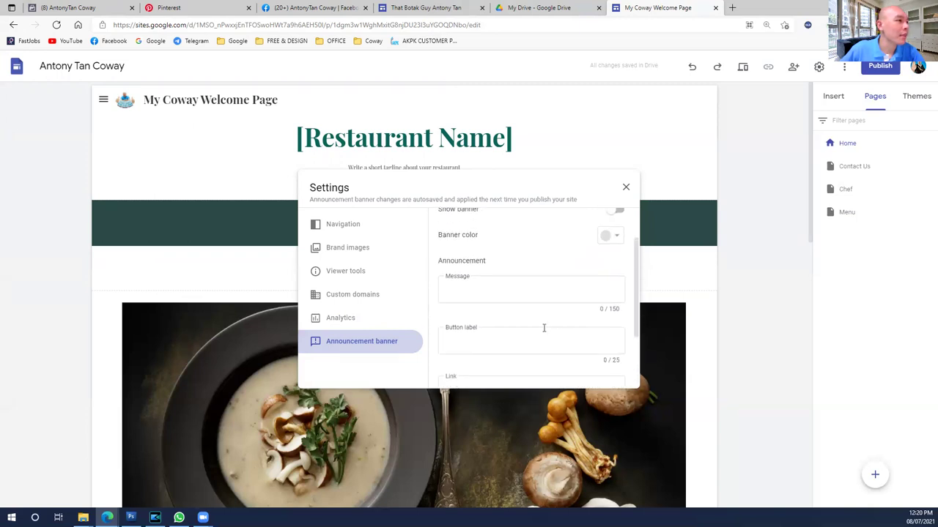
left_click(520, 288)
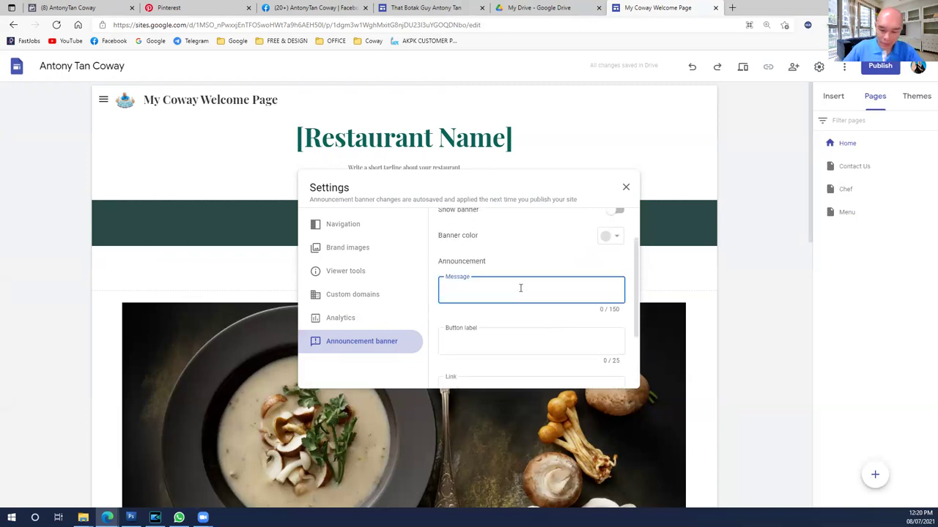
type("RM50")
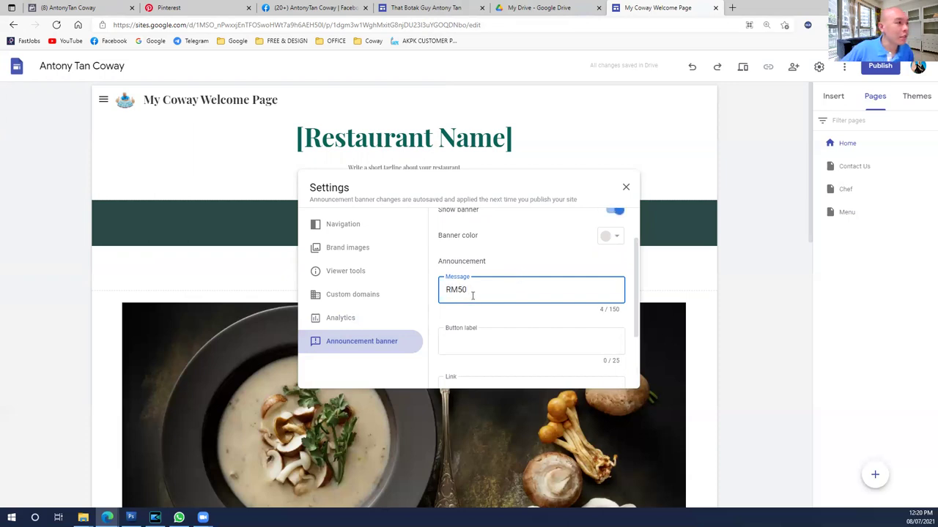
left_click(469, 348)
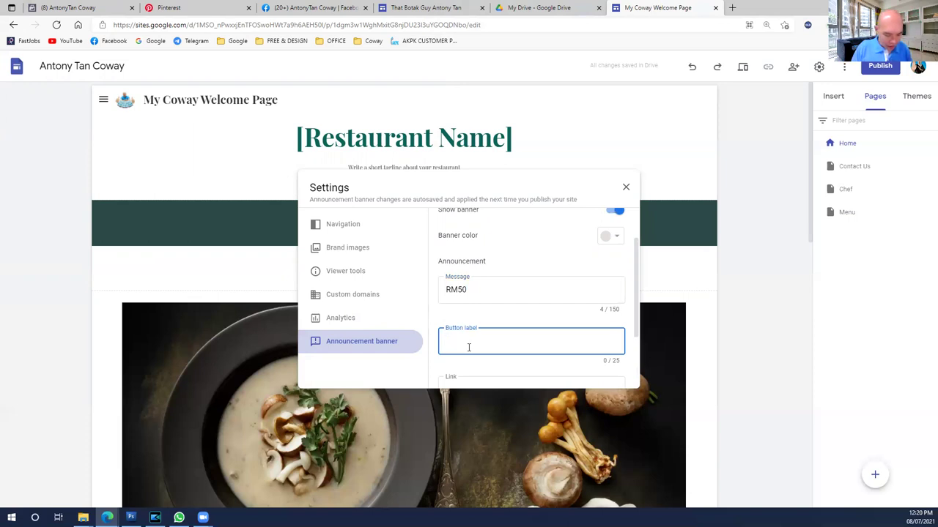
type("Click")
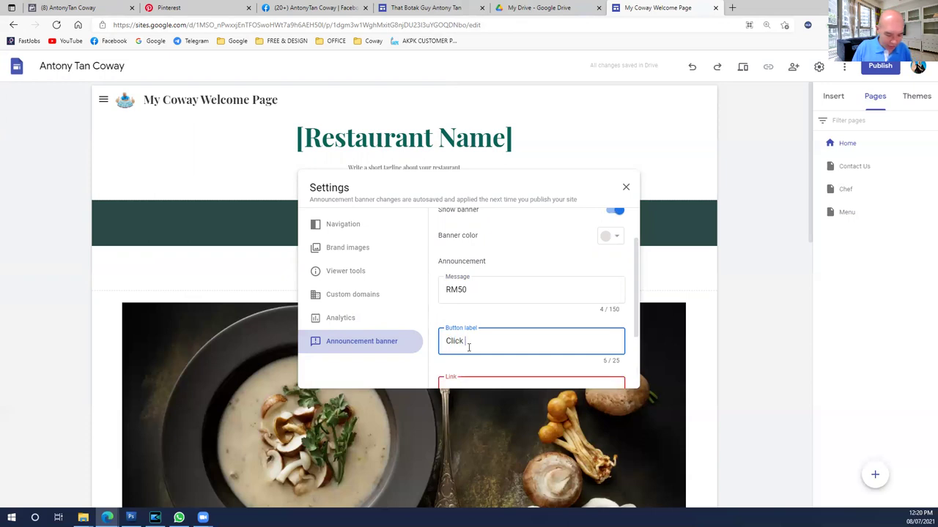
type(" Here")
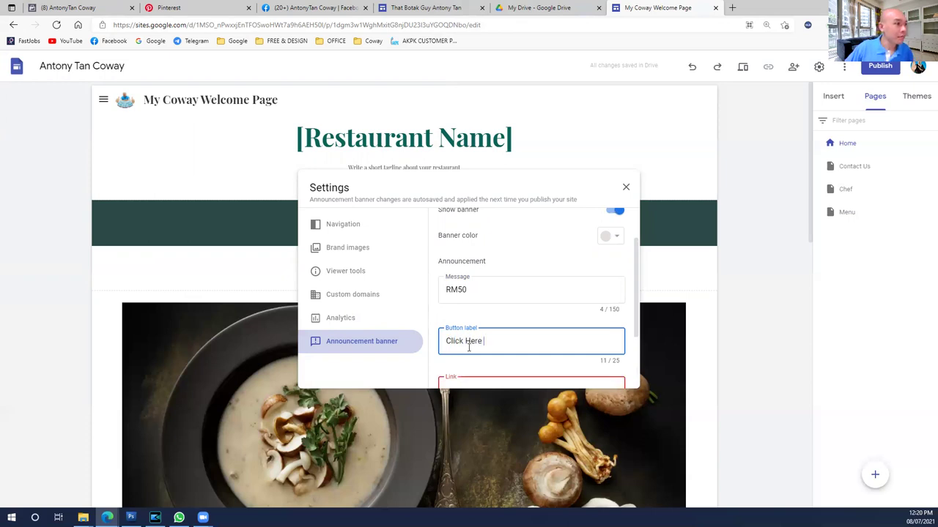
left_click(486, 375)
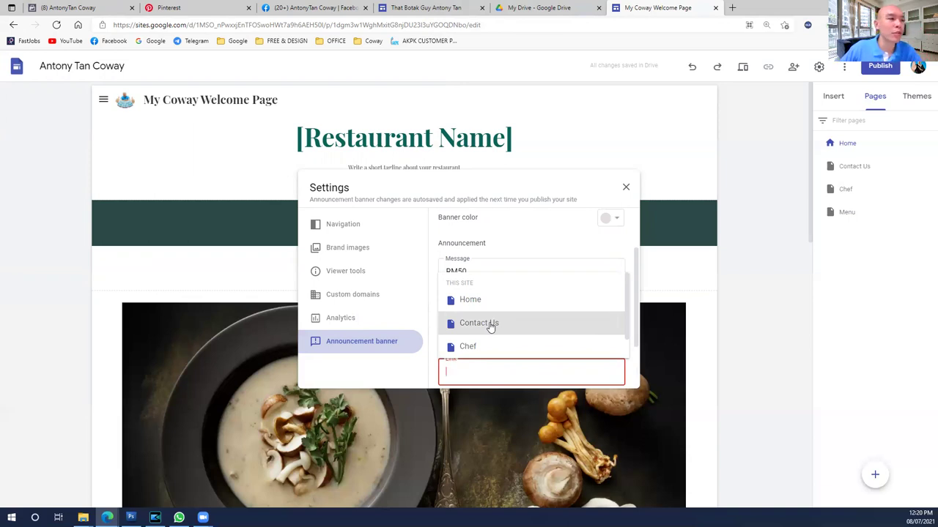
left_click(381, 385)
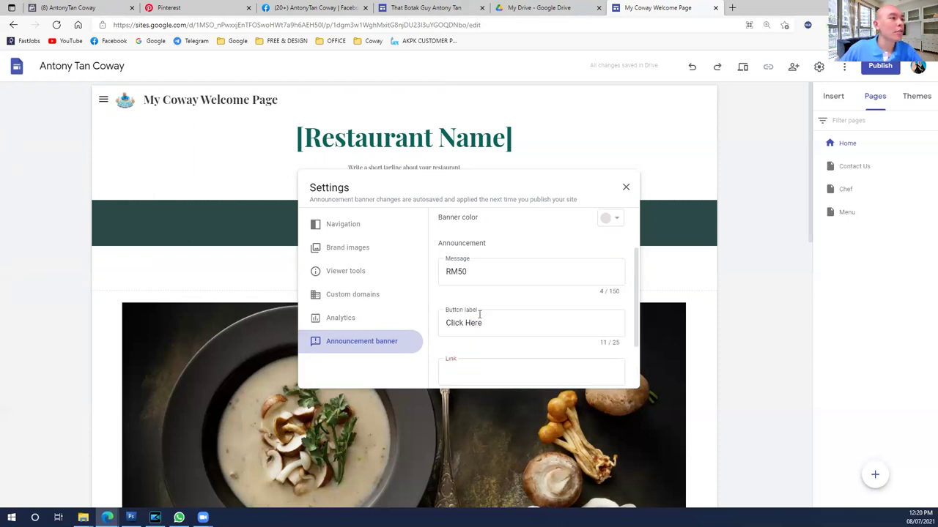
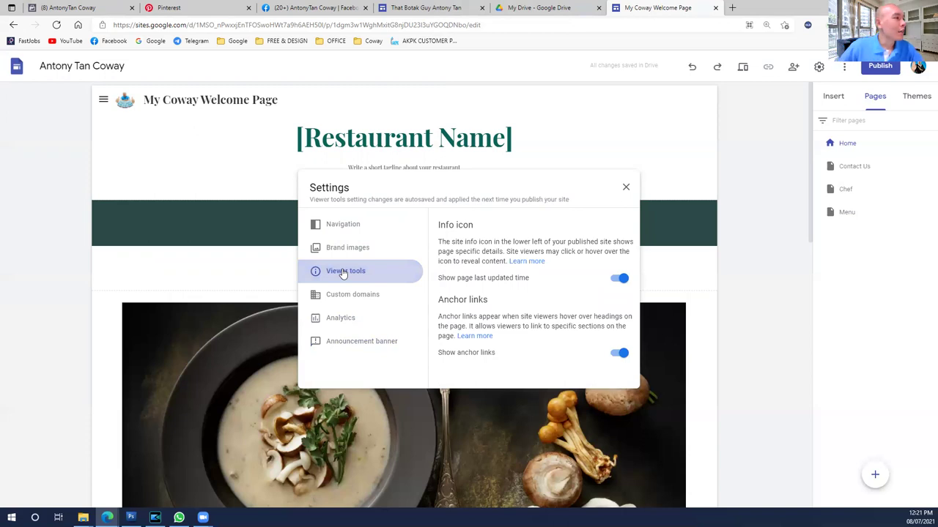
Review the Navigation and Brand images settings, then close Settings.
left_click(352, 224)
left_click(406, 250)
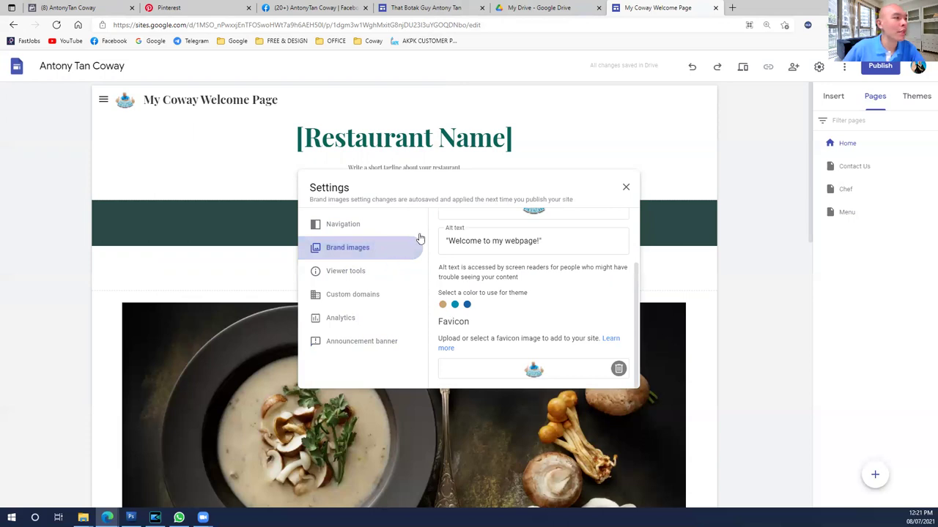
left_click(626, 187)
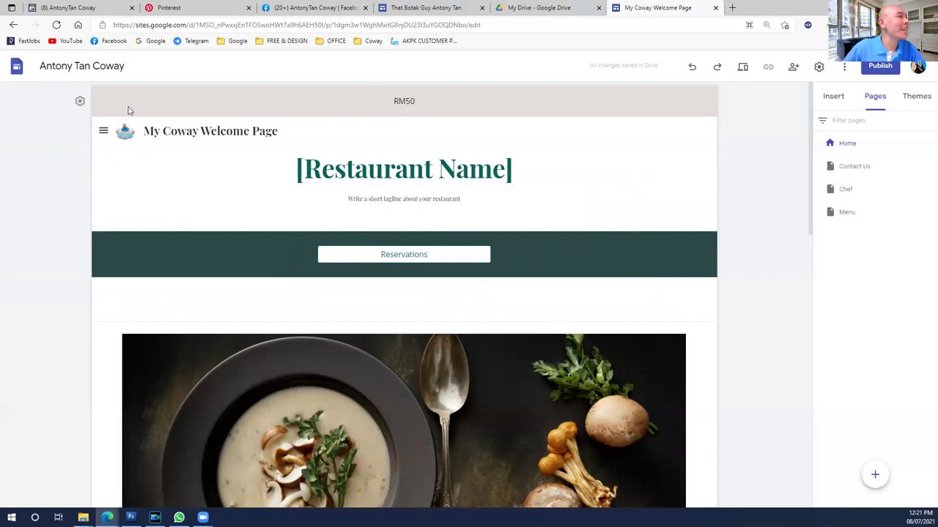
Delete the RM50 announcement message, switch Show banner off and close the dialog.
left_click(80, 101)
left_click(393, 351)
key("BackSpace")
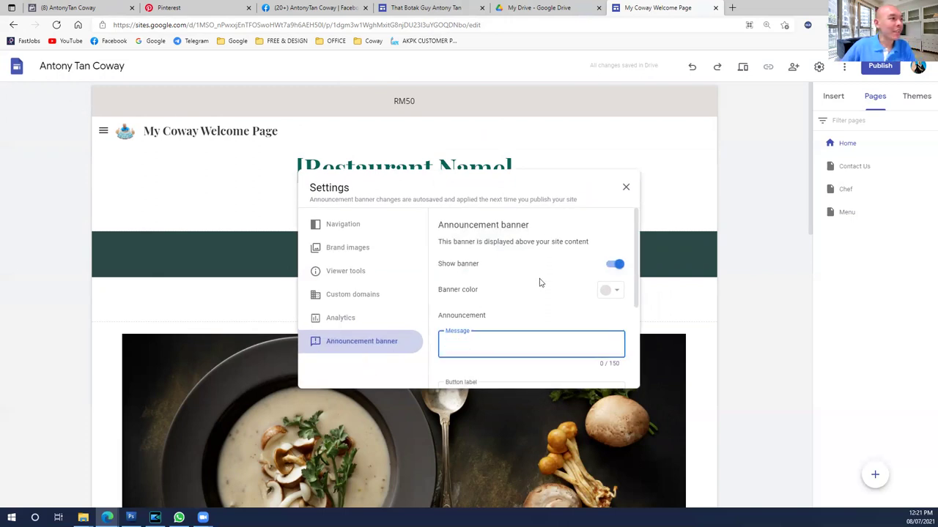
left_click(615, 265)
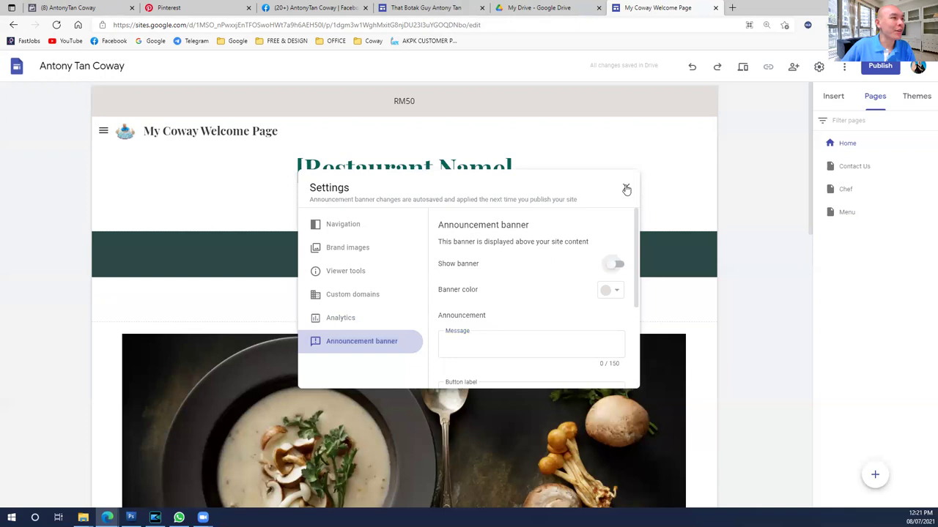
left_click(625, 187)
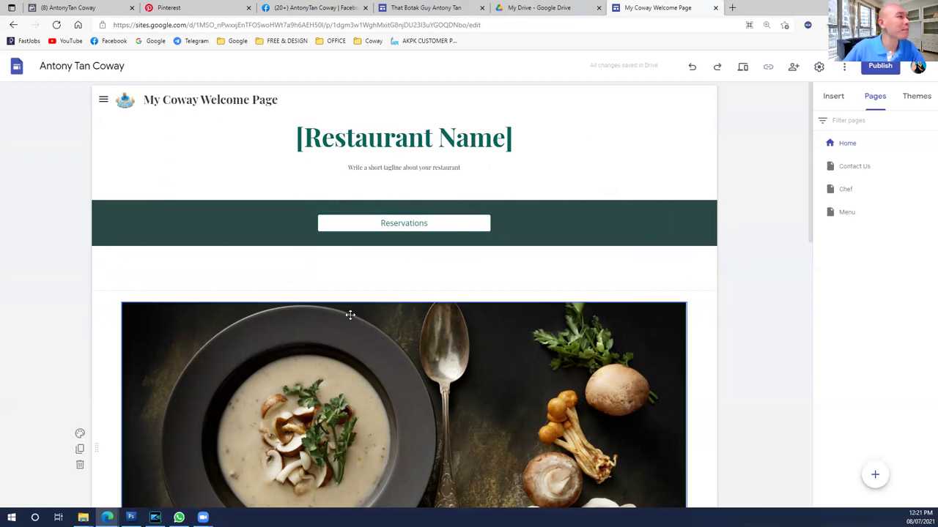
Replace the [Restaurant Name] header title with 'ANTONY TAN COWAY'.
left_click(296, 137)
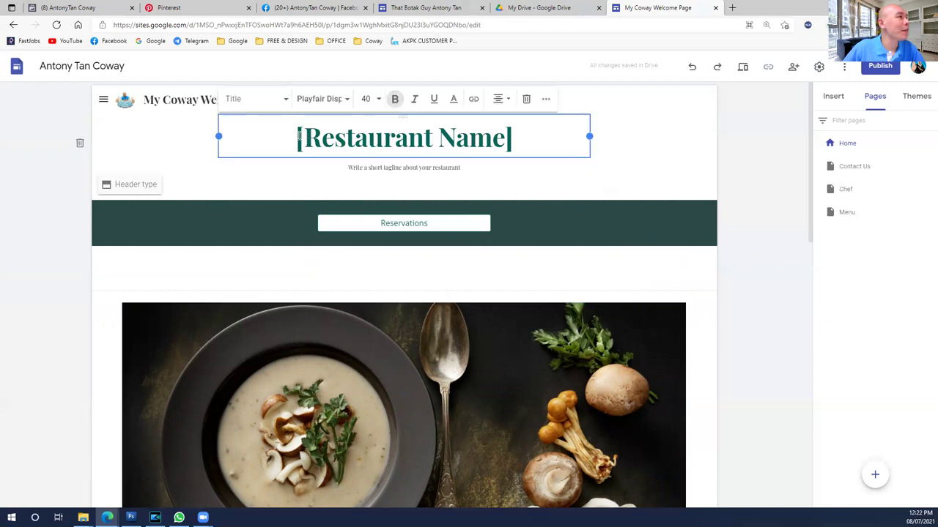
left_click_drag(296, 137, 605, 137)
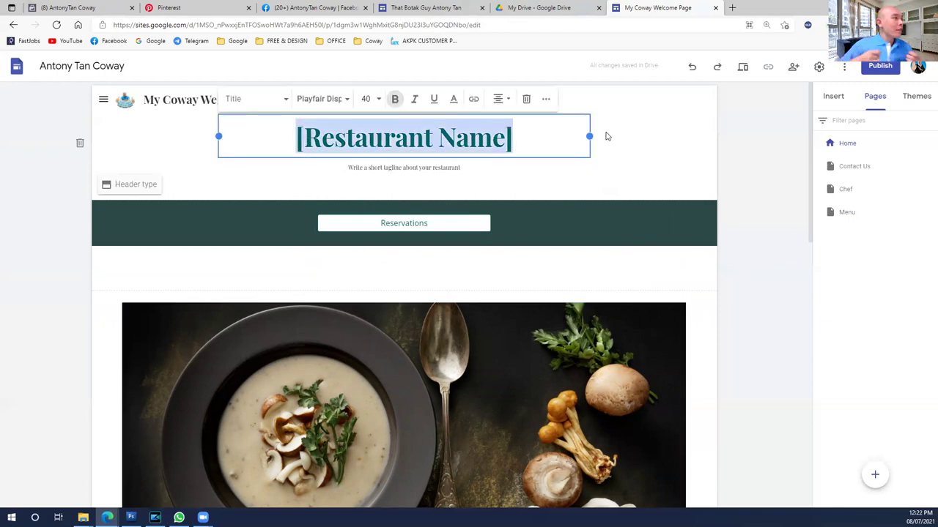
type("ANTONY TAN COWAY")
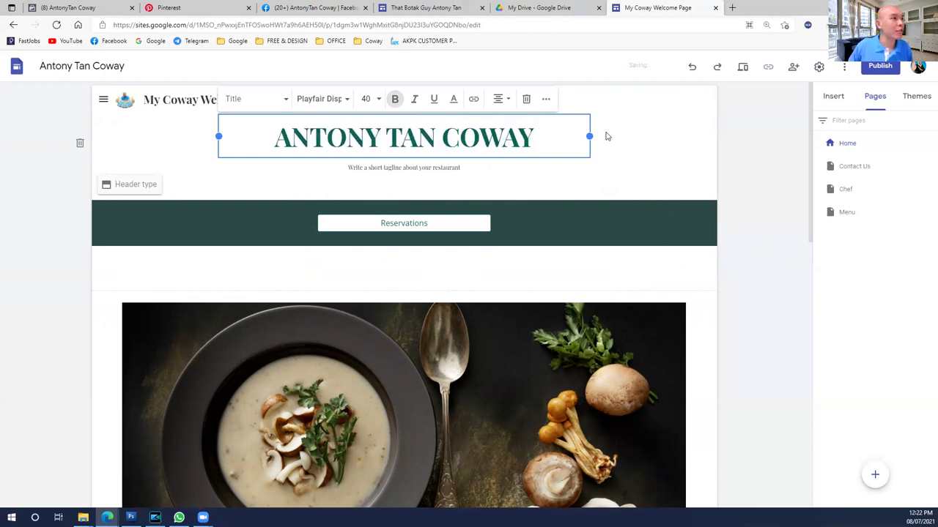
Change the tagline to 'Top Sale from Coway' and centre-align it.
left_click(381, 170)
left_click_drag(349, 168, 482, 165)
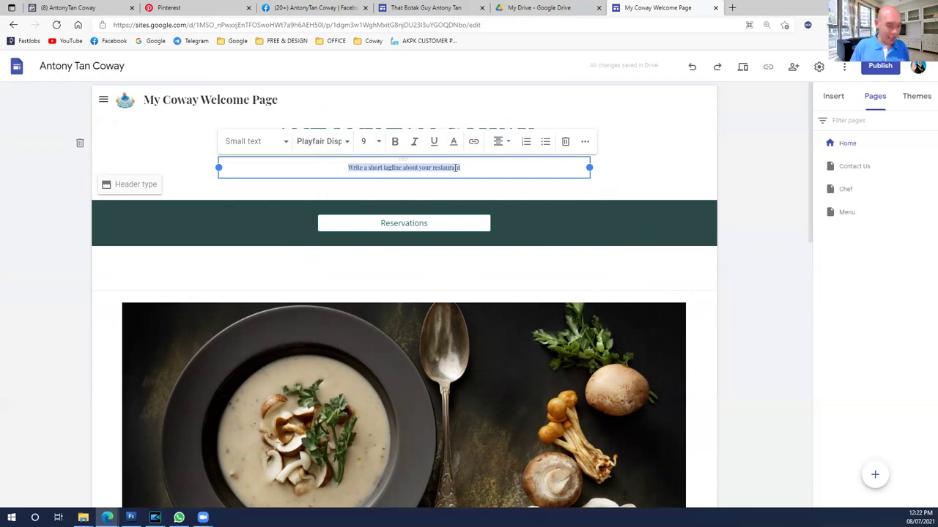
type("P")
key("BackSpace")
type("Top Sale")
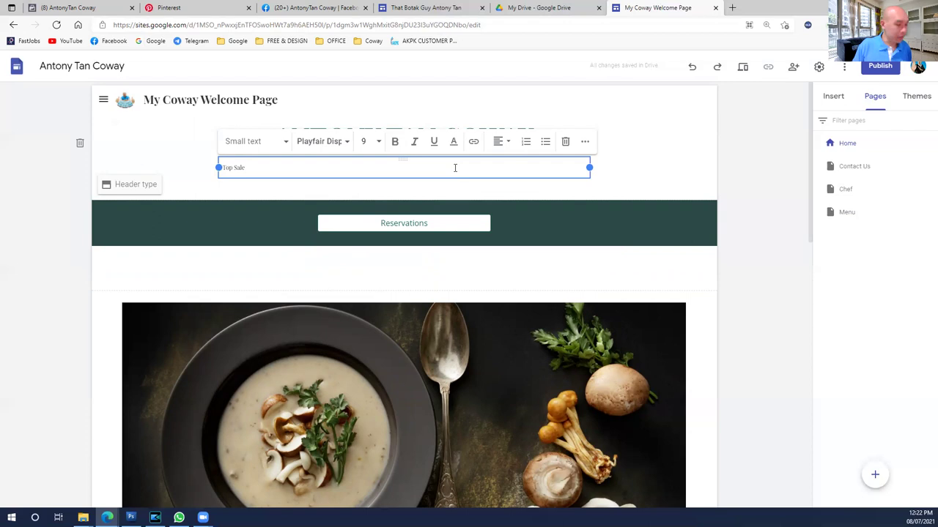
type(" from")
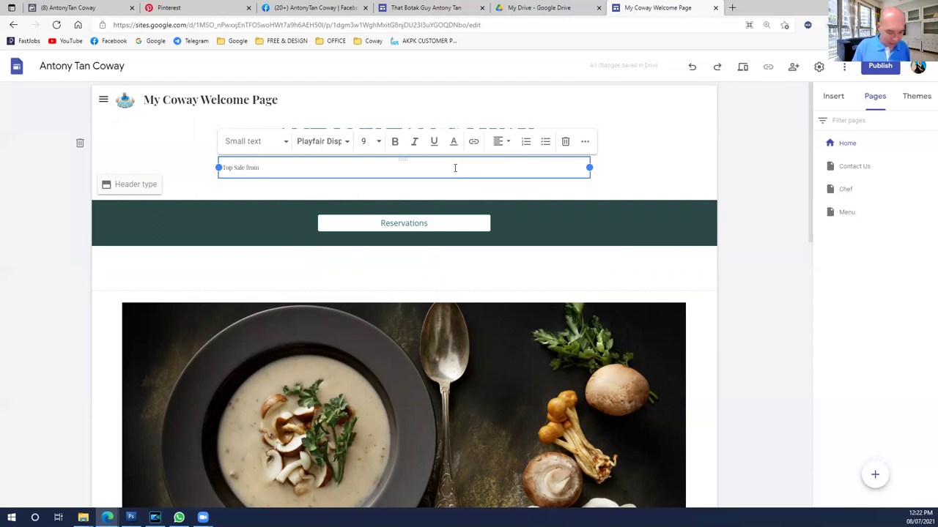
type(" Coway")
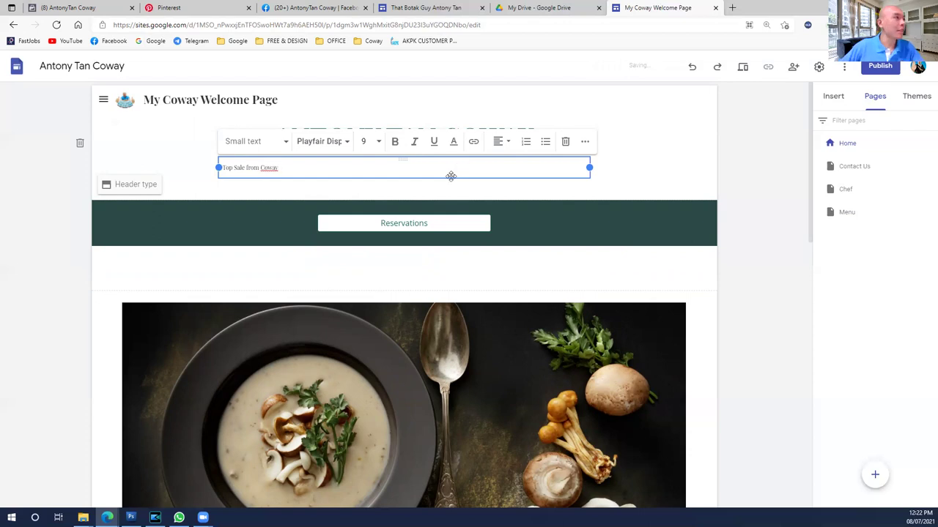
left_click(292, 190)
left_click(257, 167)
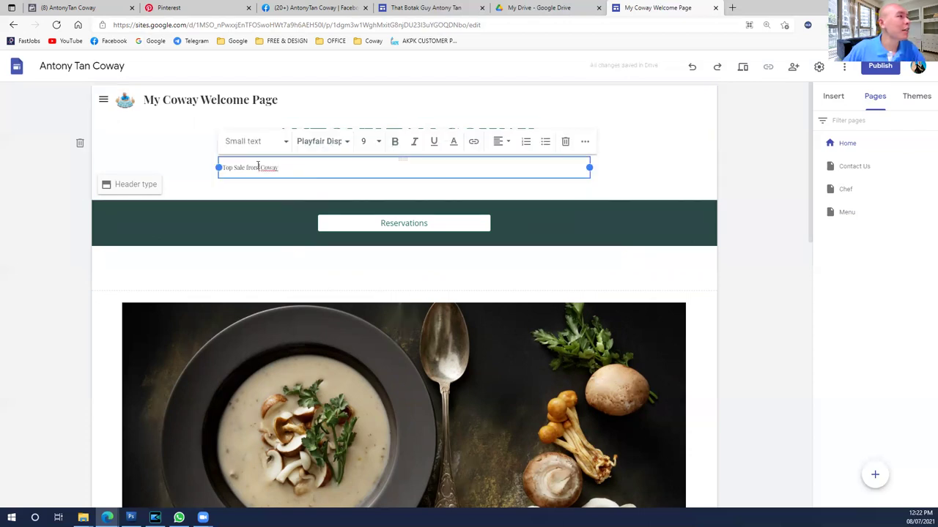
left_click(498, 141)
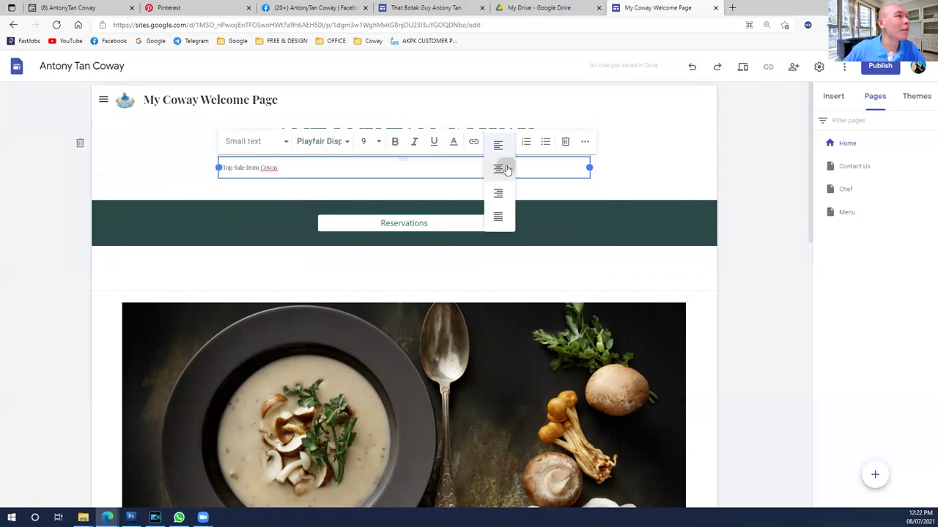
left_click(505, 170)
left_click(635, 179)
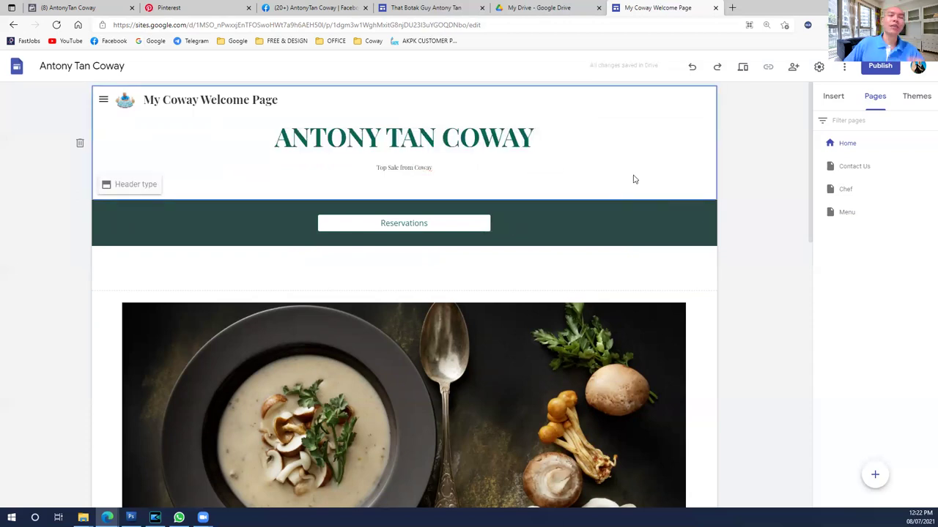
left_click(403, 224)
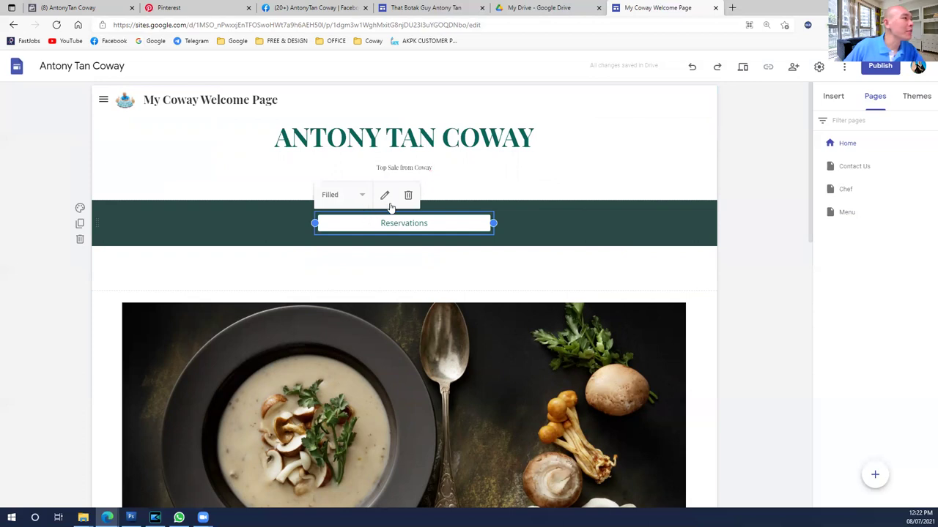
left_click(446, 263)
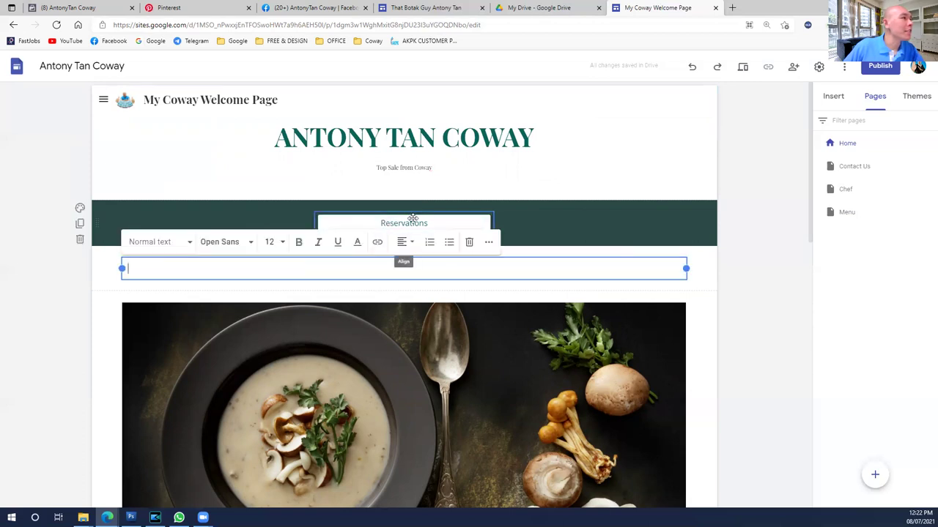
left_click(611, 191)
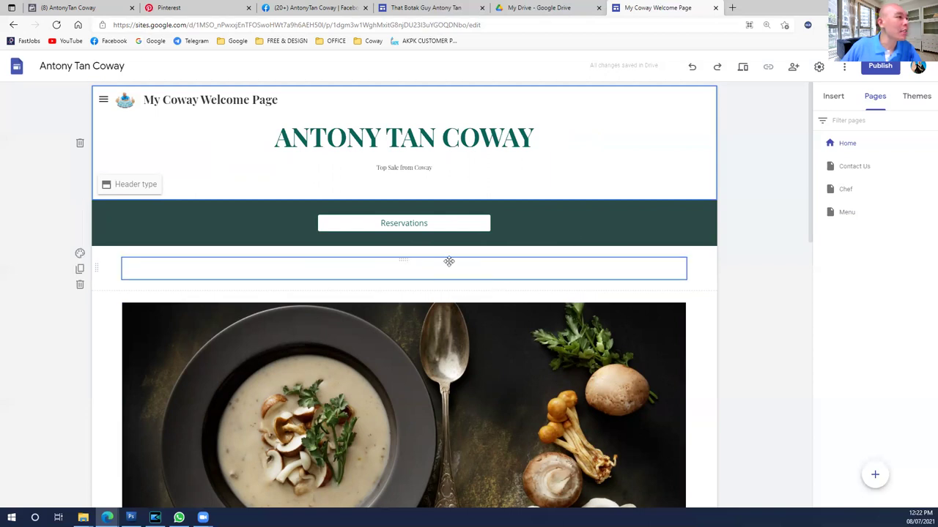
left_click_drag(403, 259, 374, 262)
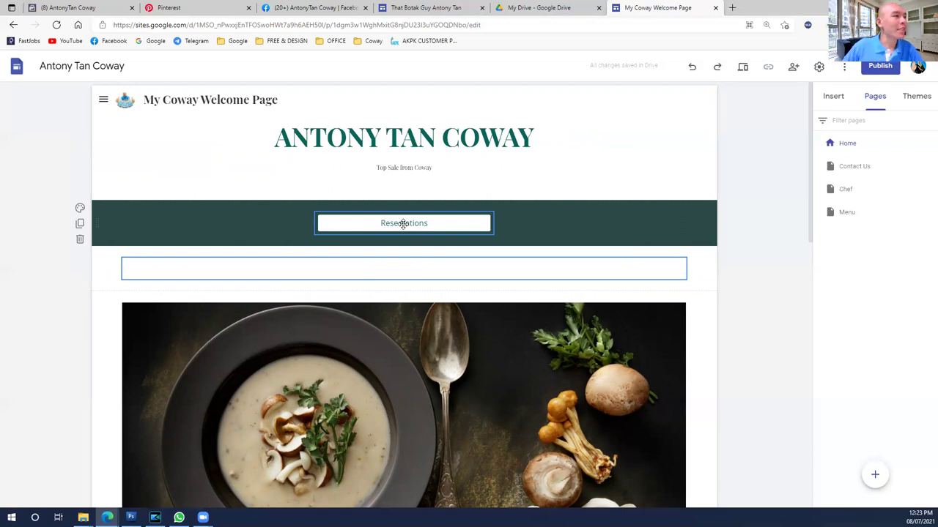
left_click(403, 224)
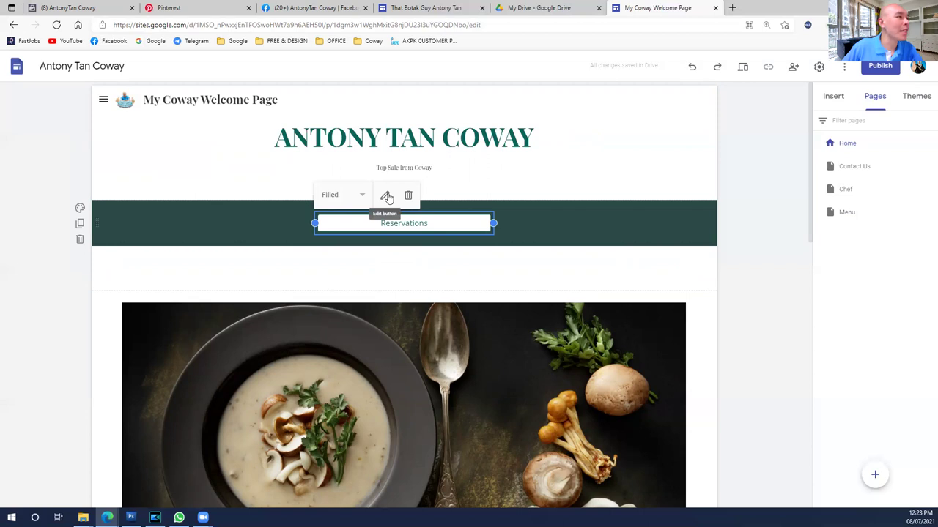
left_click(387, 197)
left_click_drag(408, 258, 269, 250)
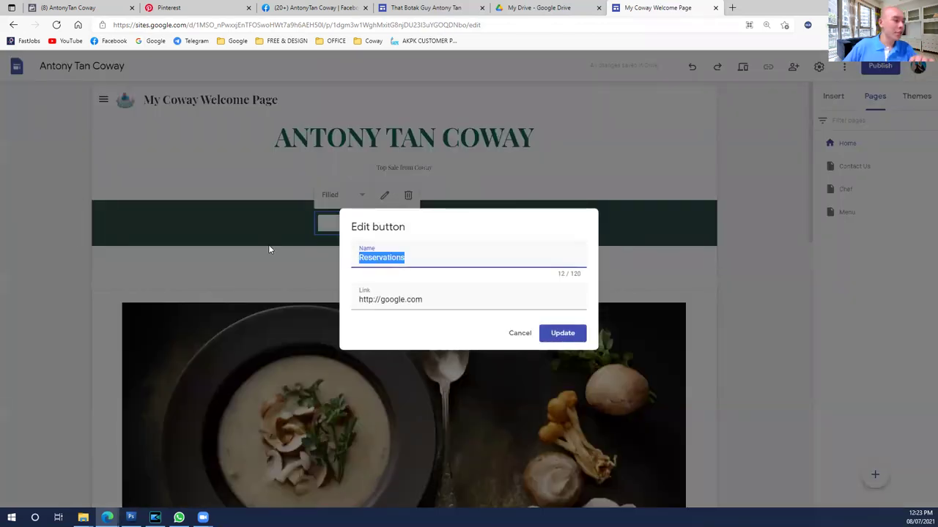
type("Booking")
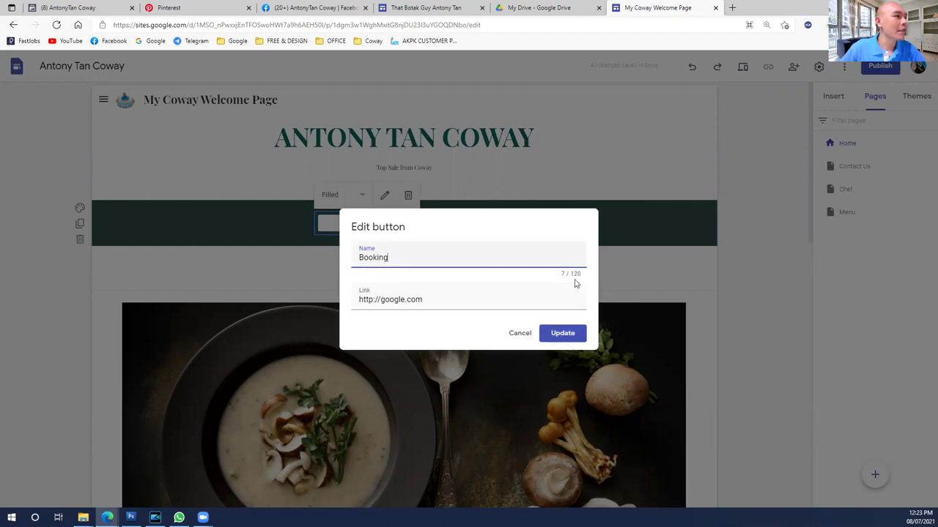
left_click(560, 335)
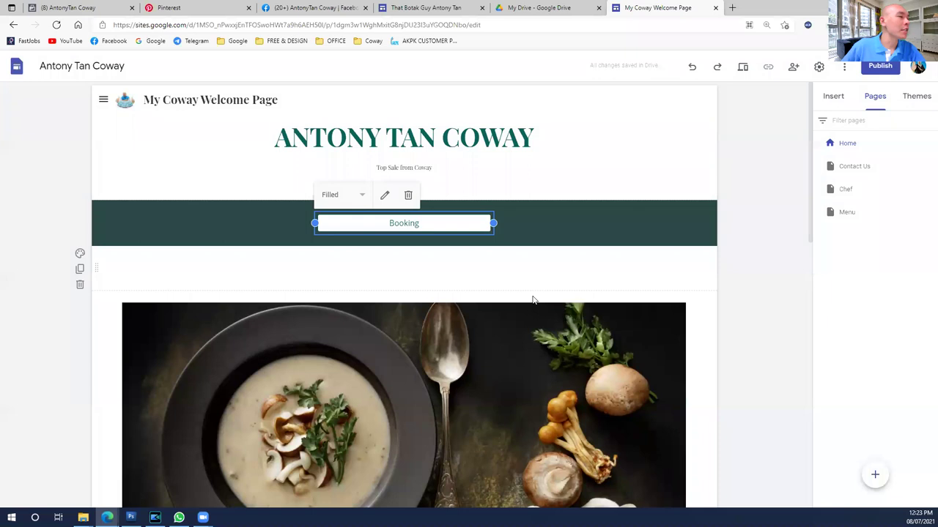
scroll(638, 272, "down", 2)
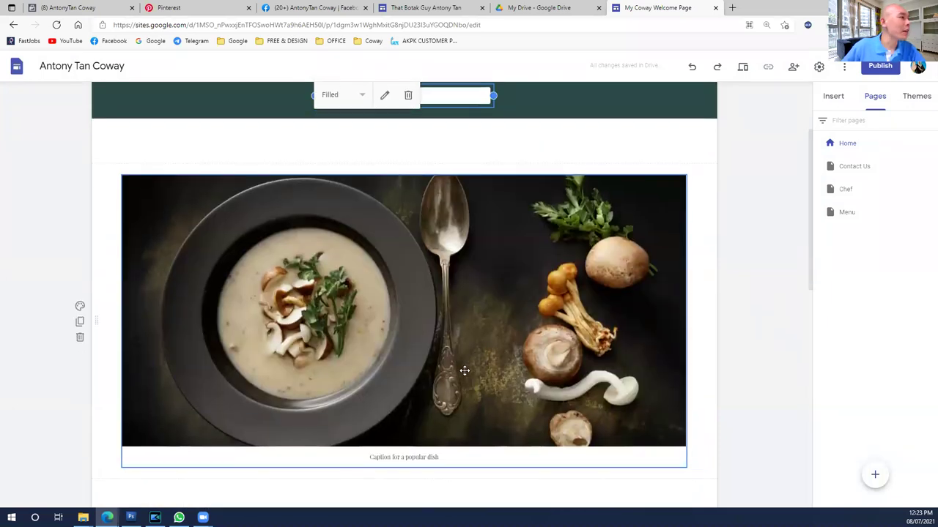
Select the mushroom soup photo and show its Replace image choices: Upload and Select image.
left_click(386, 341)
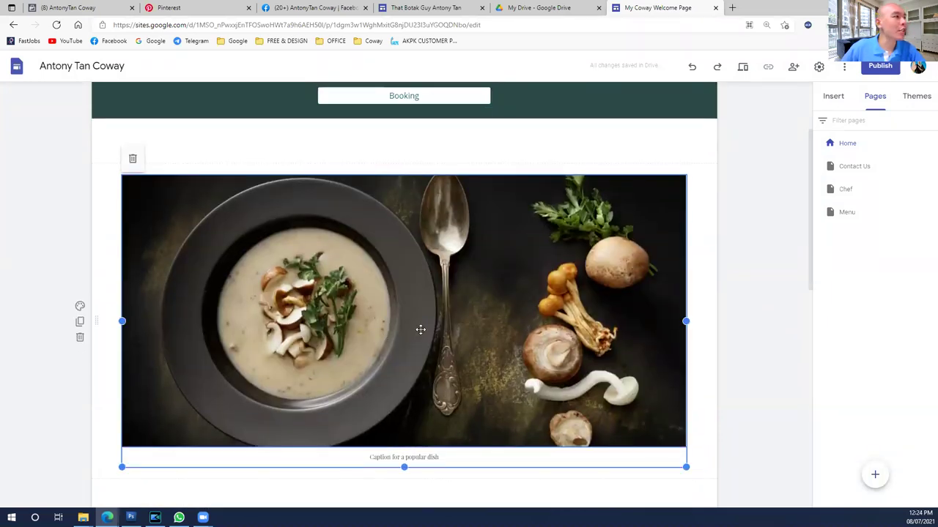
left_click(781, 379)
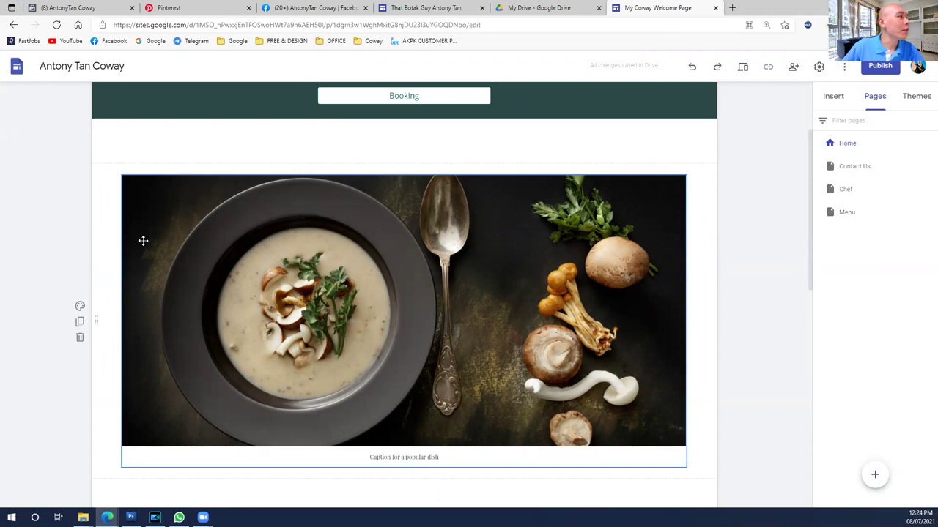
left_click(181, 242)
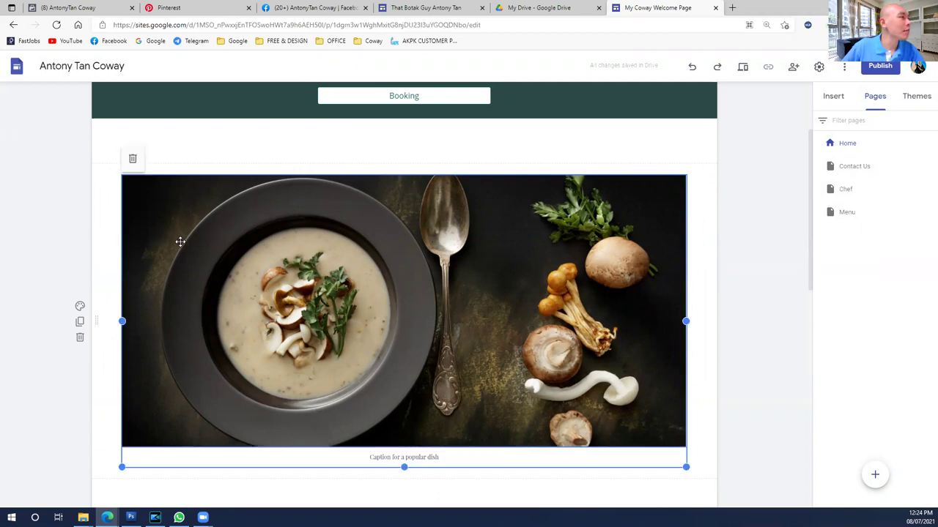
left_click(165, 198)
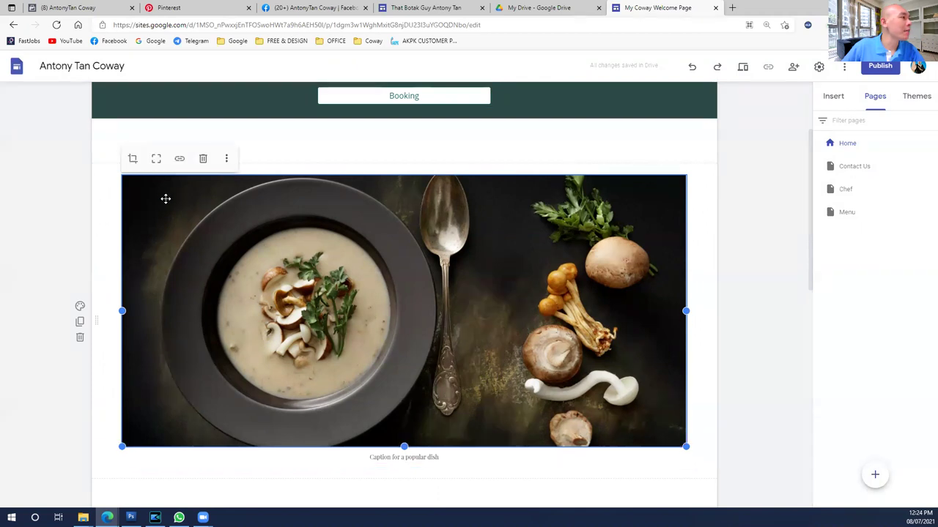
left_click(749, 311)
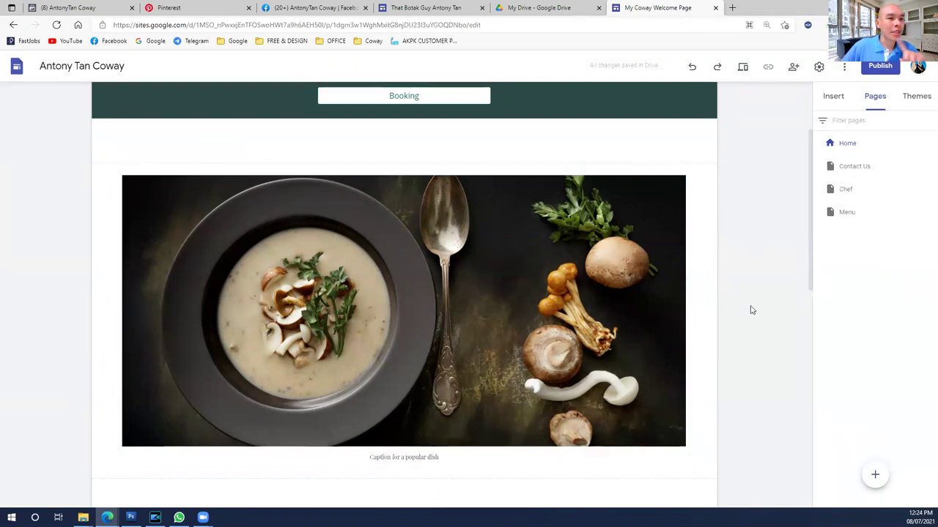
left_click(204, 277)
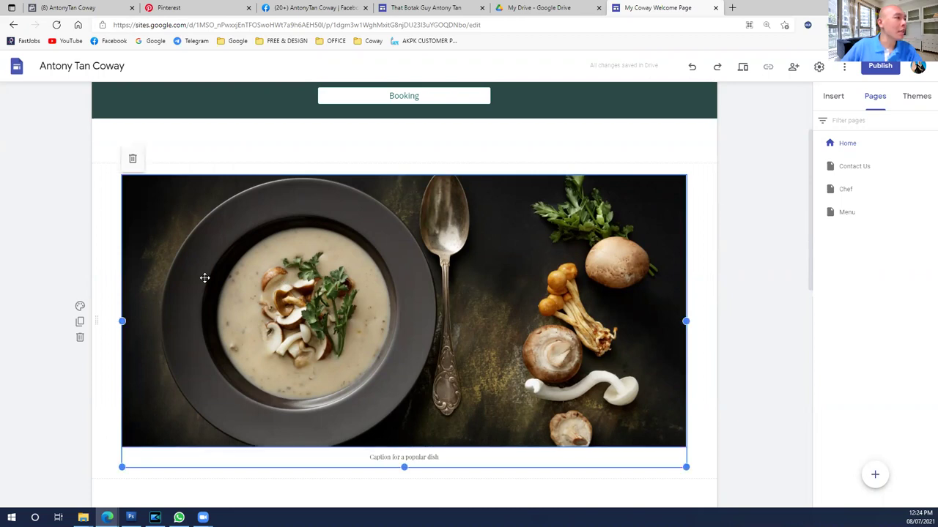
left_click(205, 278)
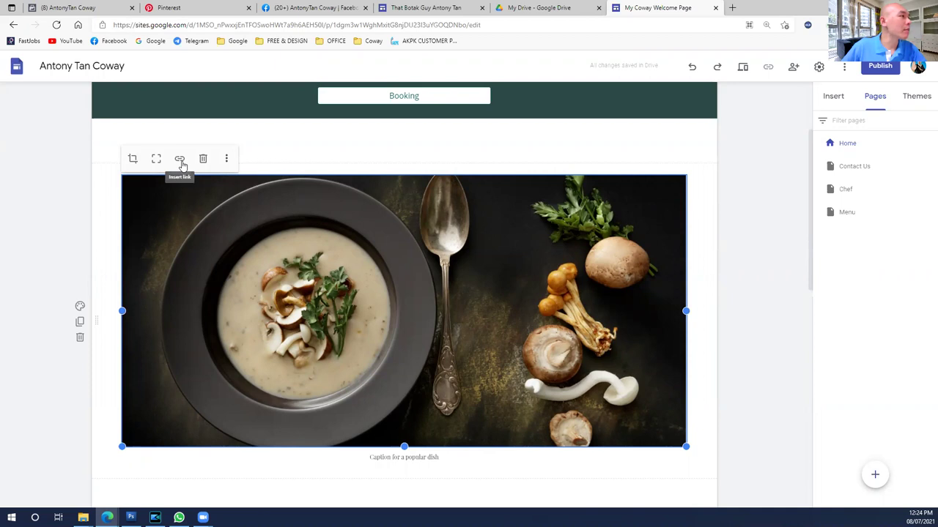
left_click(229, 161)
left_click(193, 193)
left_click(227, 160)
mouse_move(300, 176)
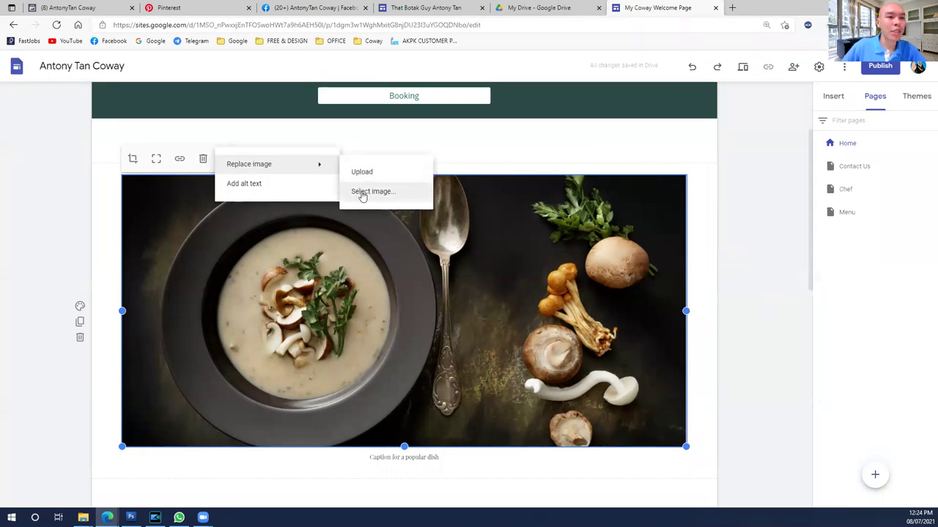
Open the Select image picker and look through its By URL, Google Image Search and Photos tabs.
left_click(362, 194)
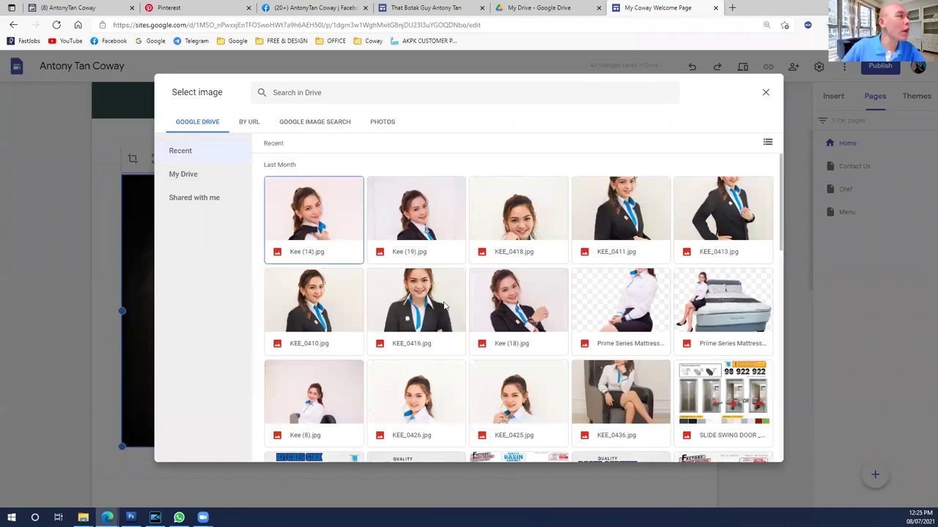
left_click(251, 124)
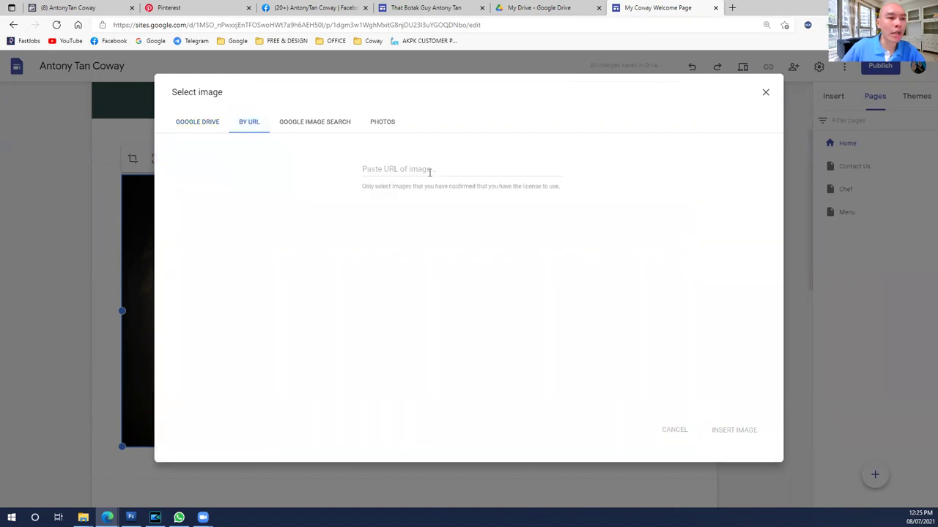
left_click(328, 124)
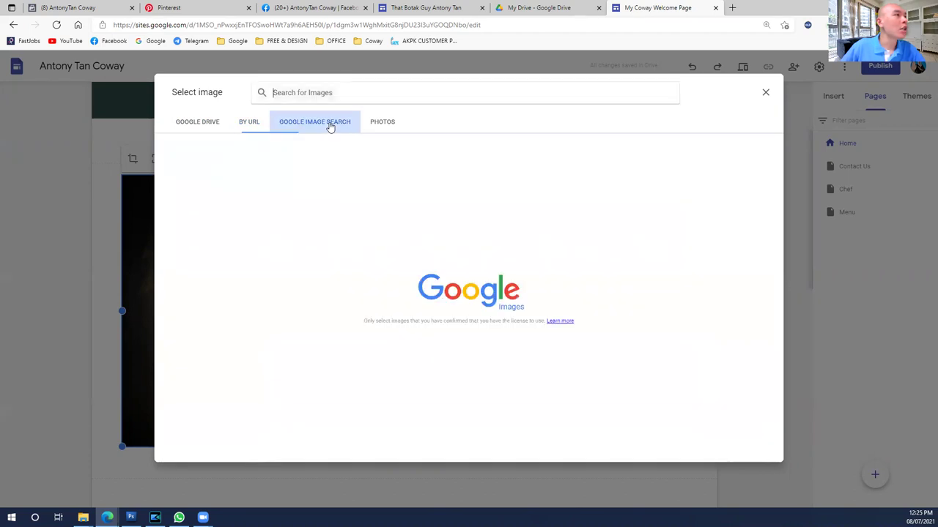
left_click(385, 125)
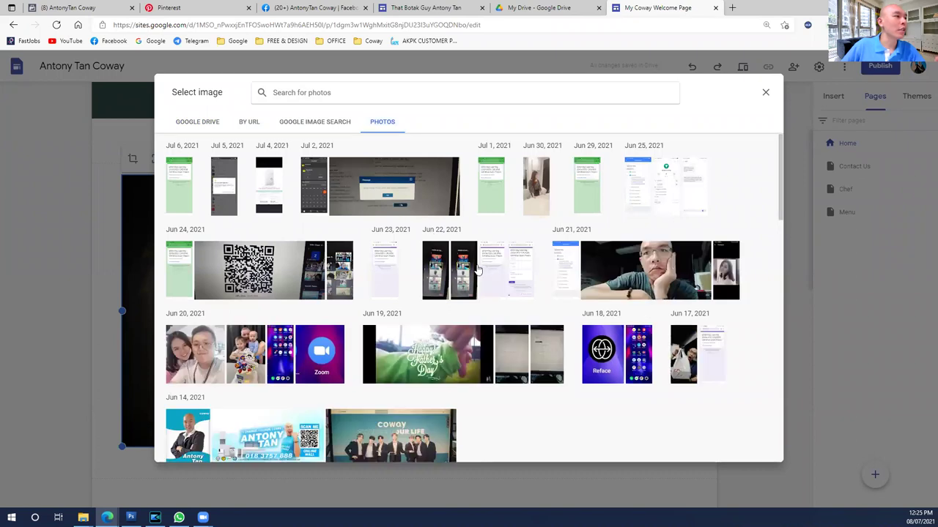
Scroll through the Photos library and pick the kitchen photo.
scroll(501, 271, "down", 3)
scroll(501, 271, "down", 10)
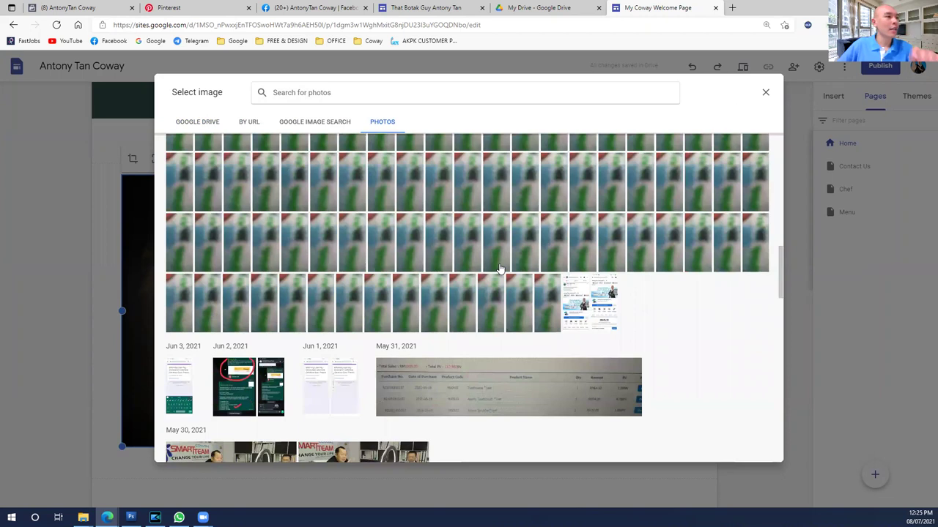
scroll(501, 271, "down", 2)
scroll(500, 269, "down", 3)
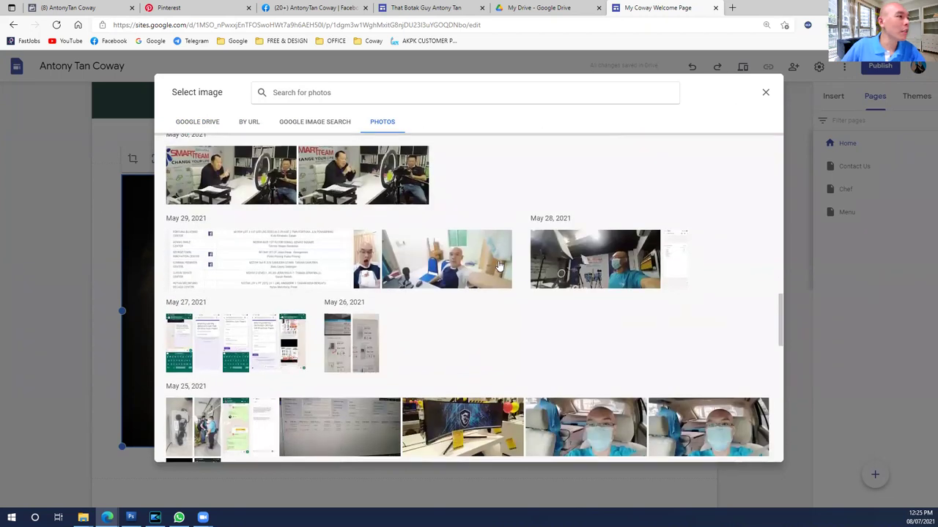
scroll(492, 262, "down", 8)
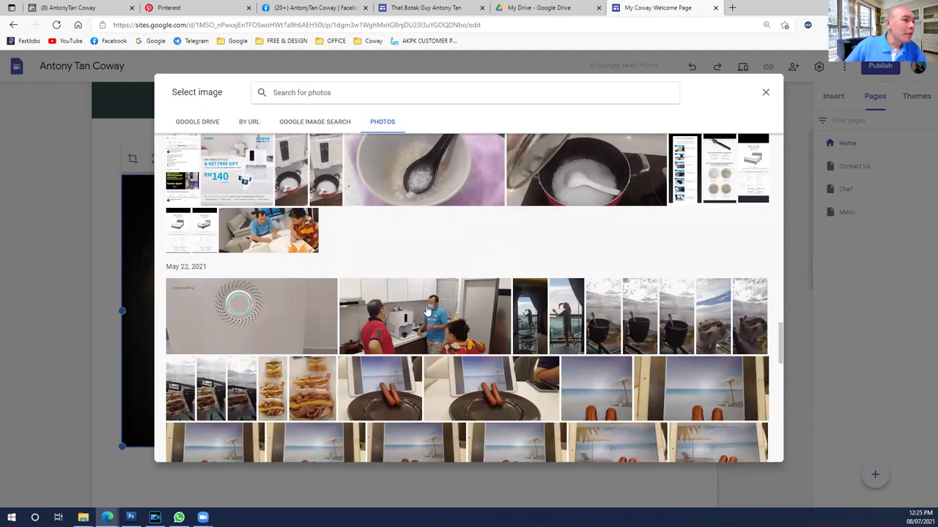
scroll(424, 303, "down", 1)
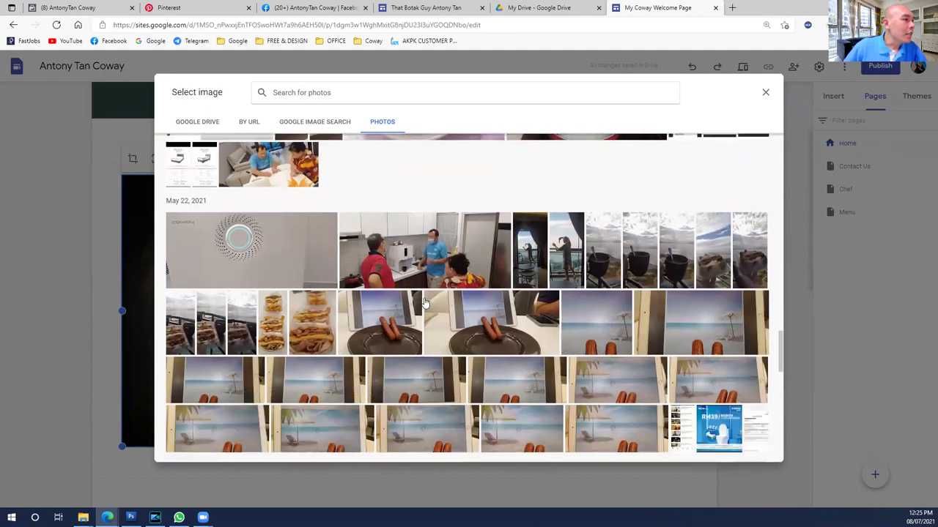
left_click(405, 254)
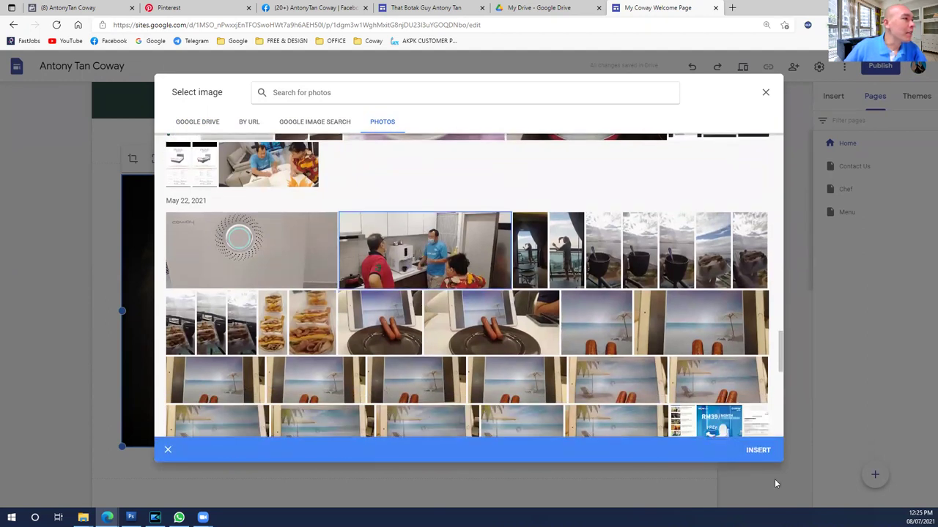
Insert the kitchen photo in place of the soup image, narrow it to a tall frame, and centre it.
left_click(757, 450)
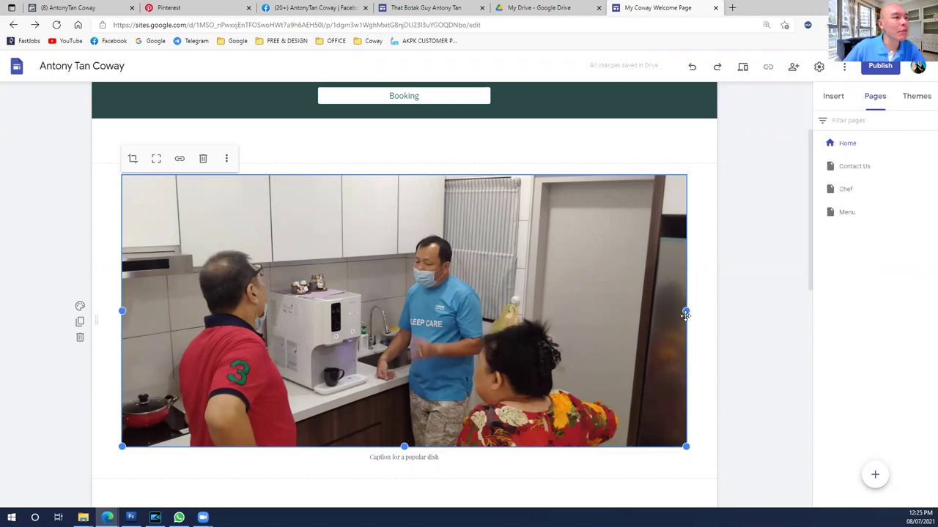
left_click_drag(685, 310, 602, 377)
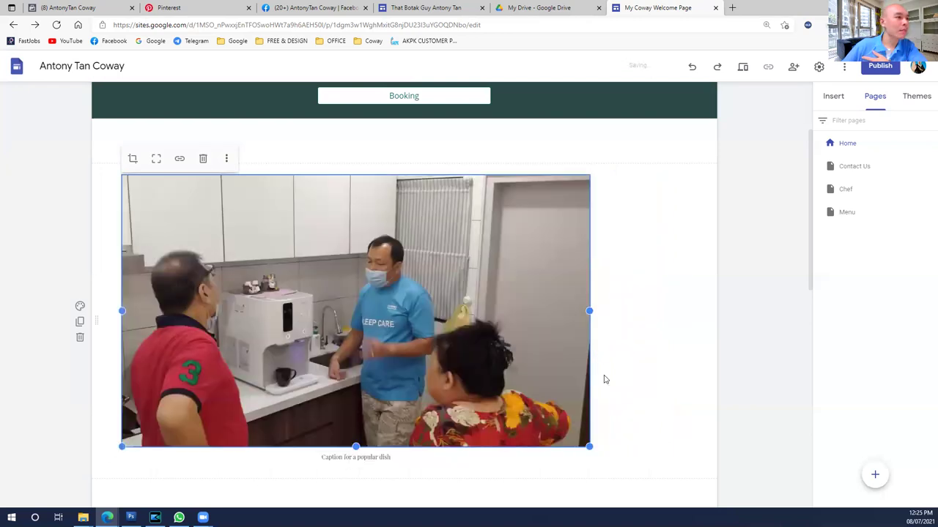
left_click_drag(123, 311, 218, 311)
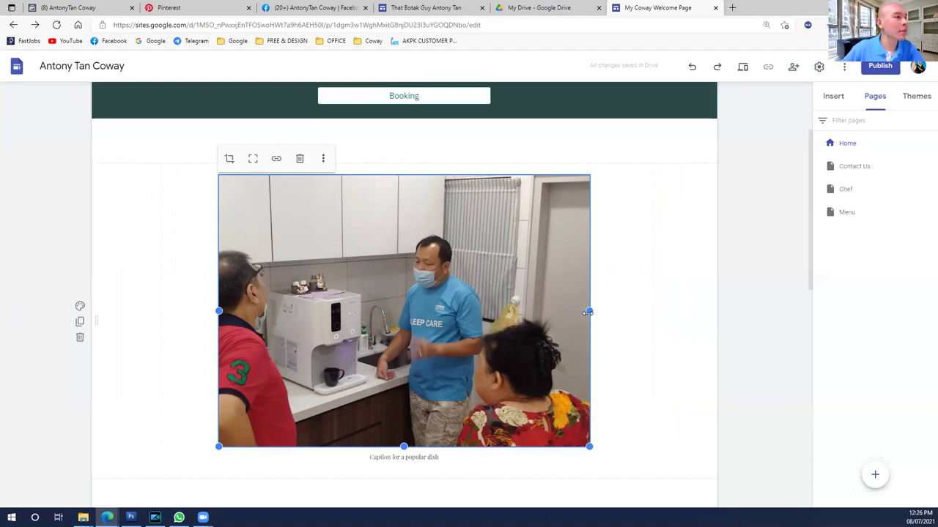
left_click_drag(589, 311, 475, 320)
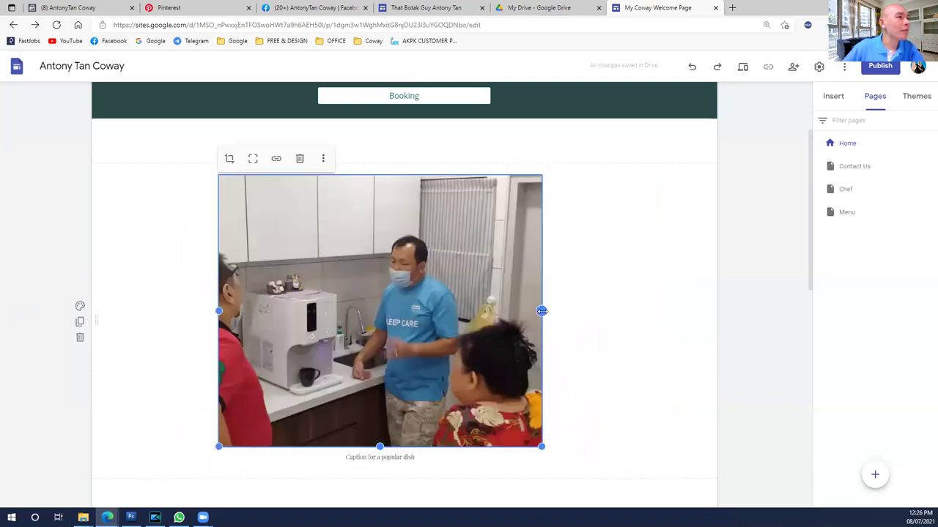
left_click_drag(543, 312, 493, 311)
left_click_drag(428, 317, 401, 293)
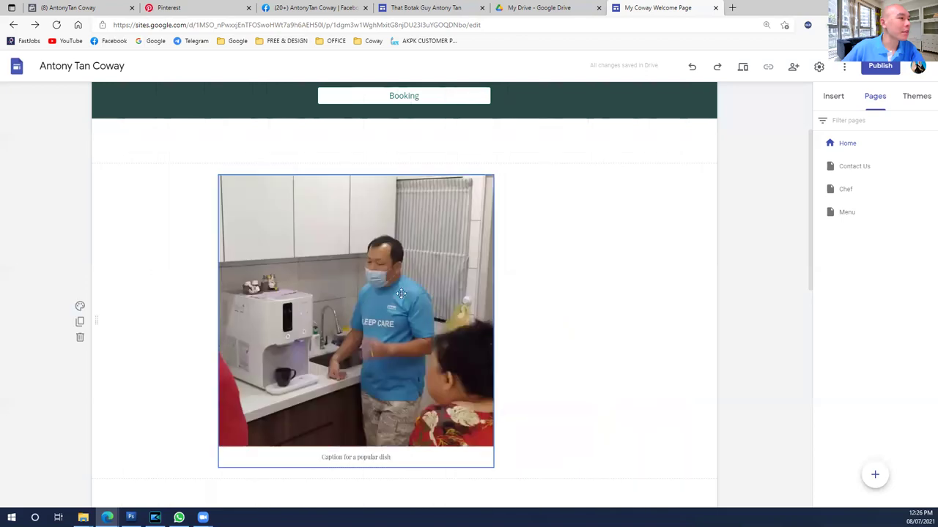
left_click_drag(271, 218, 422, 244)
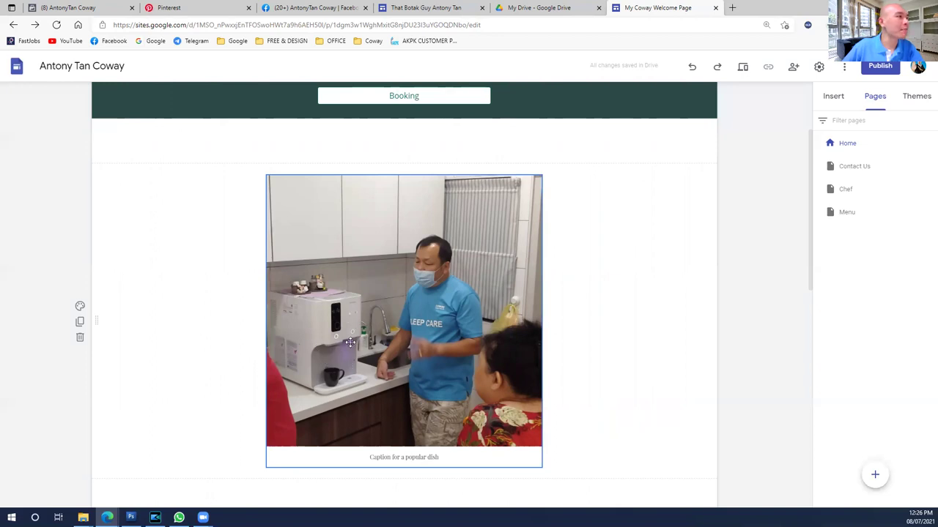
left_click(350, 342)
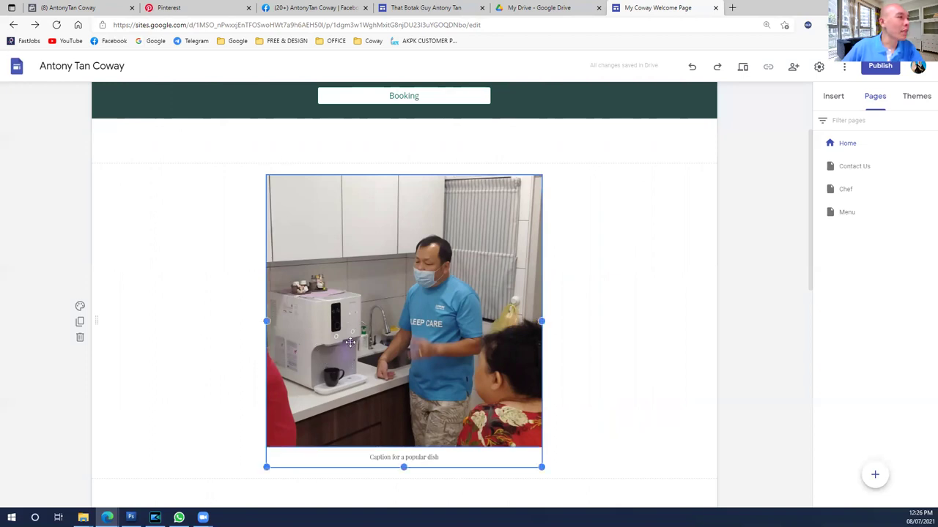
Shift the kitchen photo right inside its crop frame and apply the crop.
double_click(384, 329)
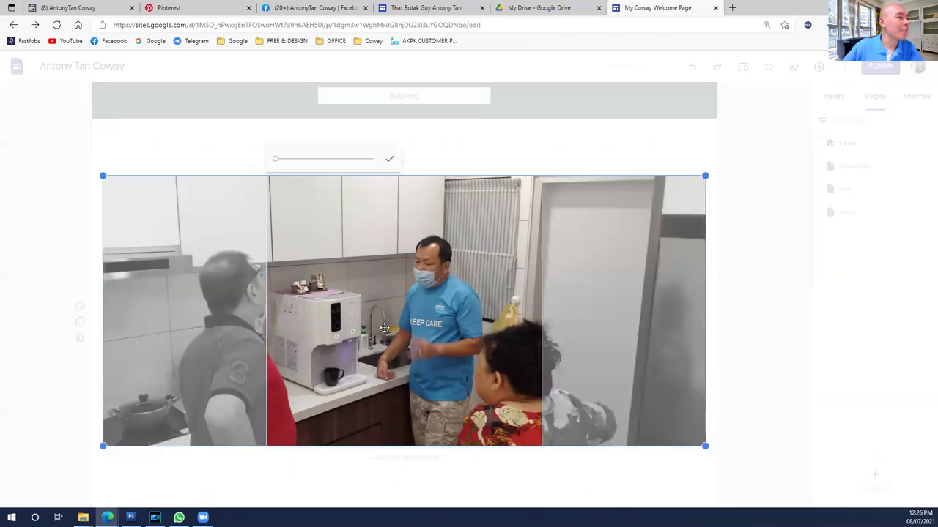
left_click_drag(352, 302, 381, 297)
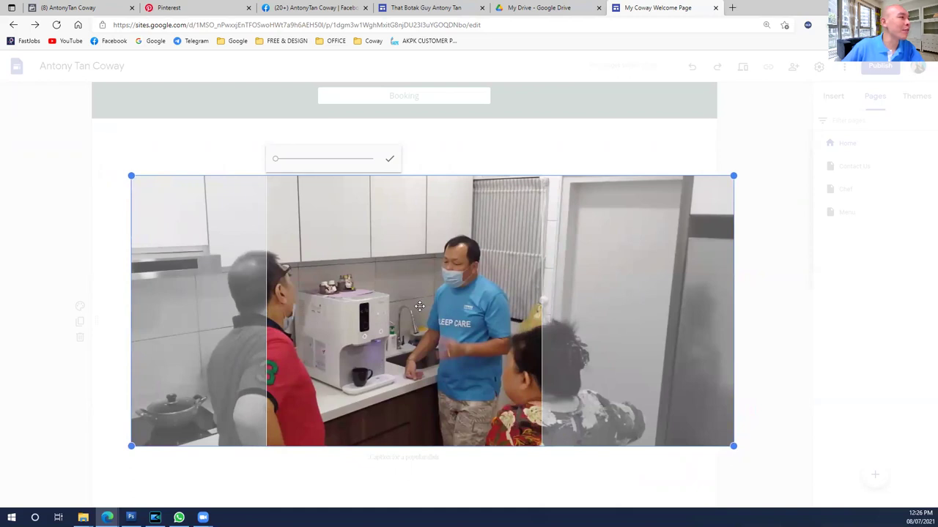
left_click(518, 156)
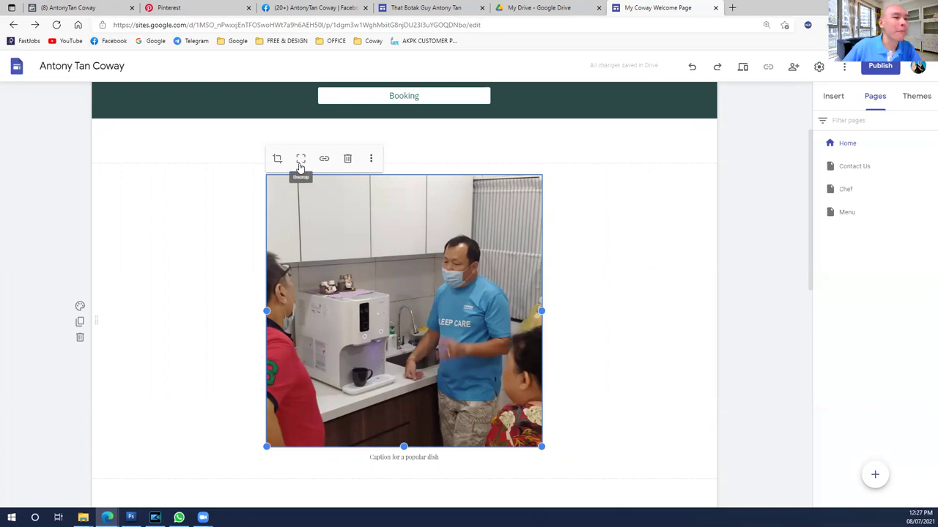
Uncrop the kitchen photo and widen it out to both page margins.
left_click(301, 167)
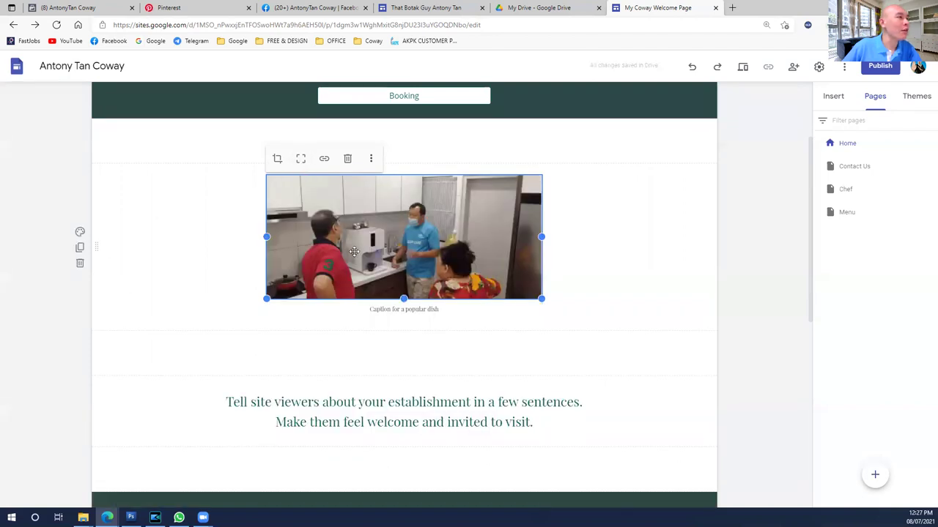
left_click_drag(266, 236, 121, 237)
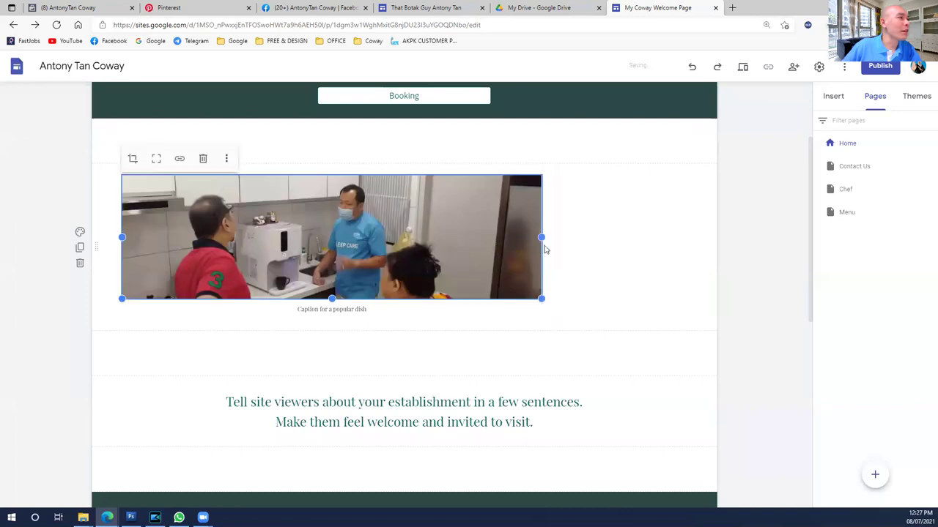
left_click_drag(537, 237, 686, 242)
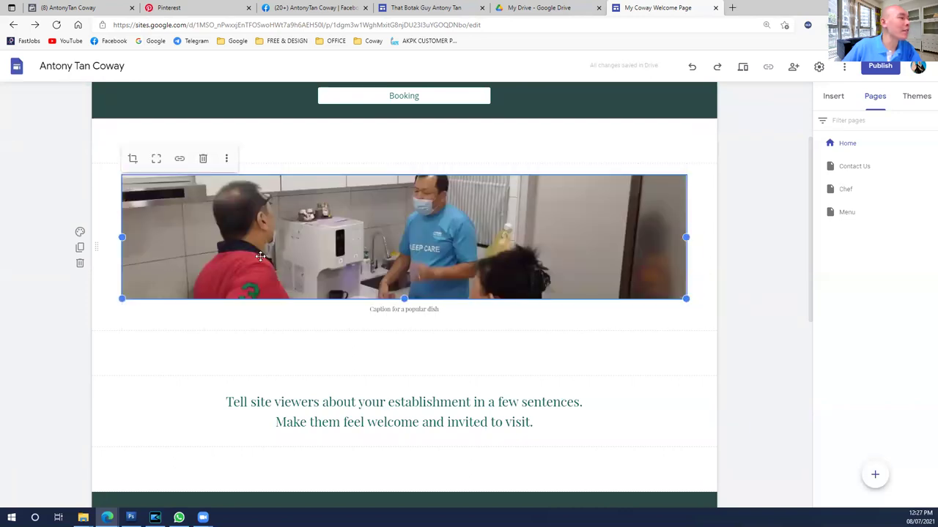
left_click(156, 159)
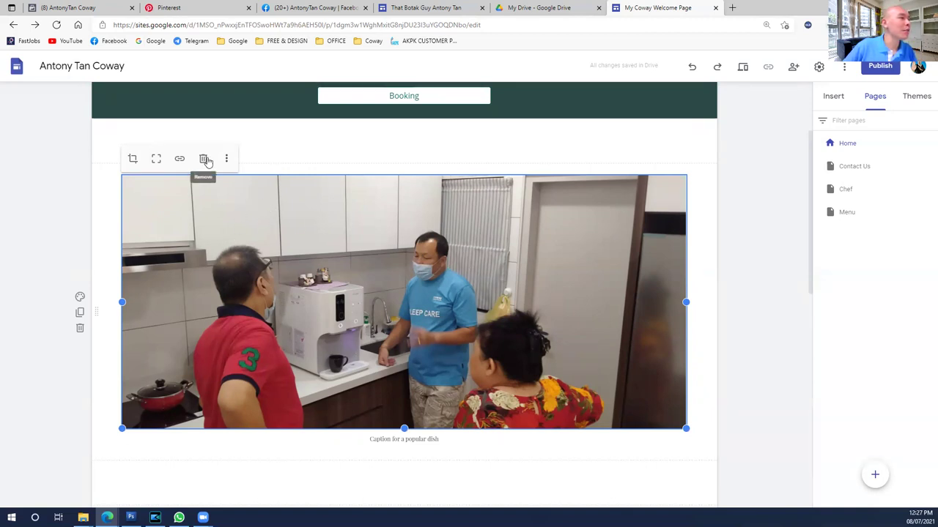
scroll(268, 330, "down", 2)
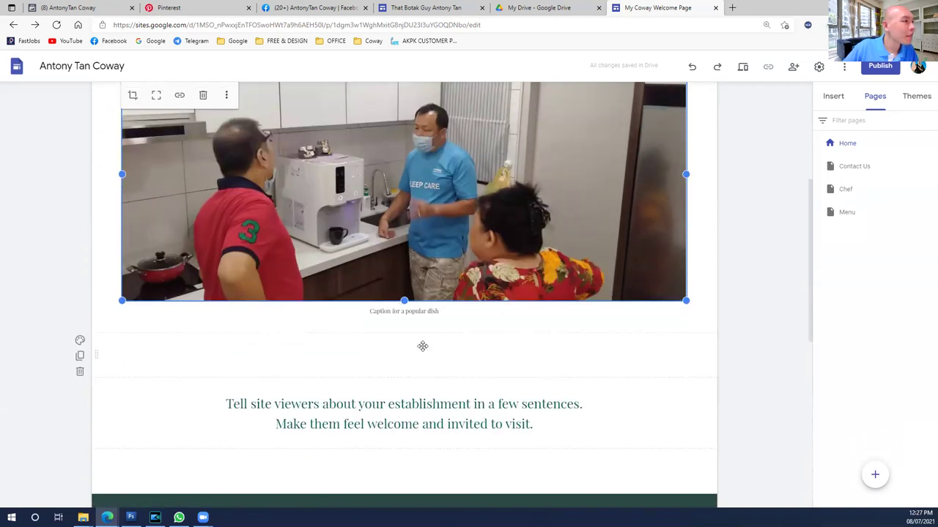
left_click(391, 312)
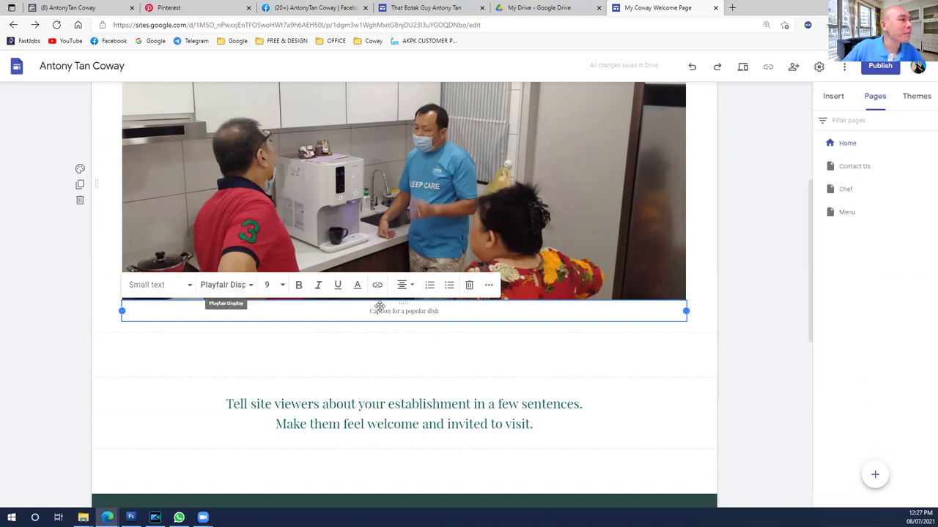
Set the caption to Small text style after trying Title, Heading and Normal text.
left_click_drag(385, 313, 426, 314)
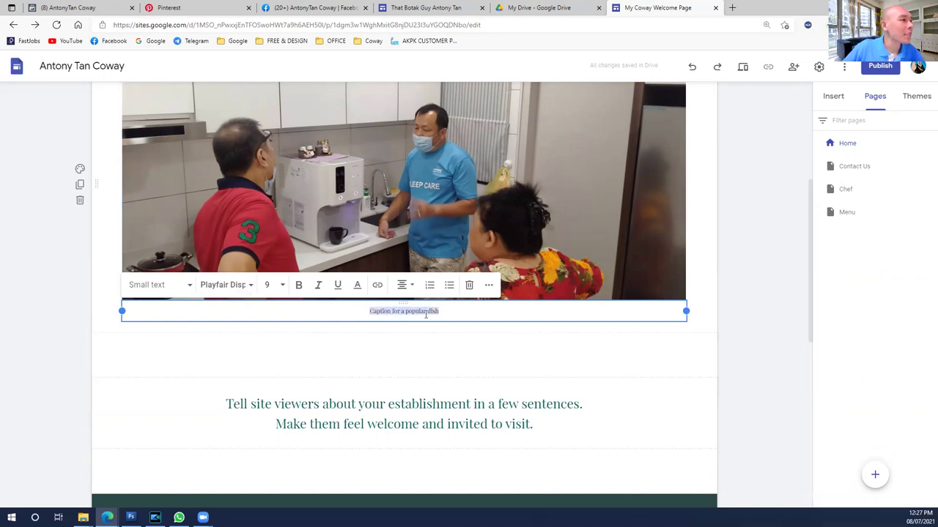
left_click(189, 287)
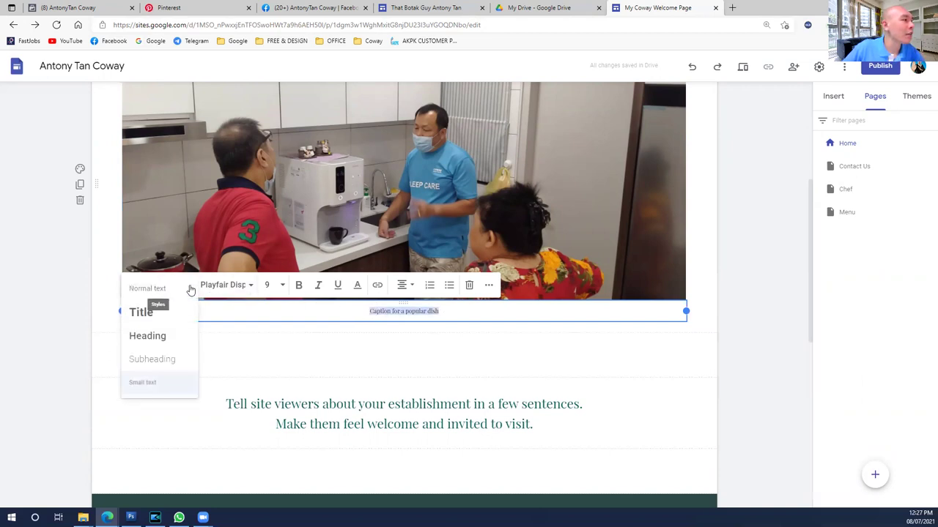
left_click(165, 316)
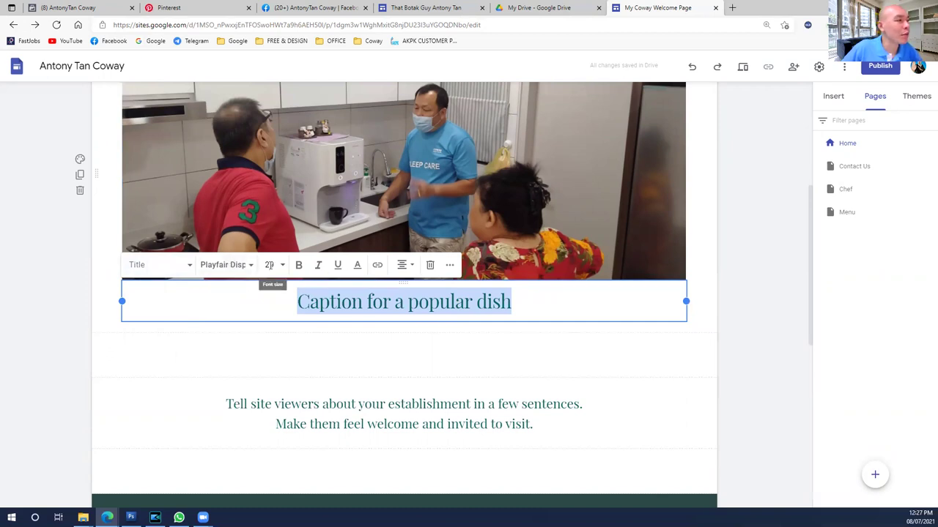
left_click(298, 265)
left_click(298, 265)
left_click(189, 268)
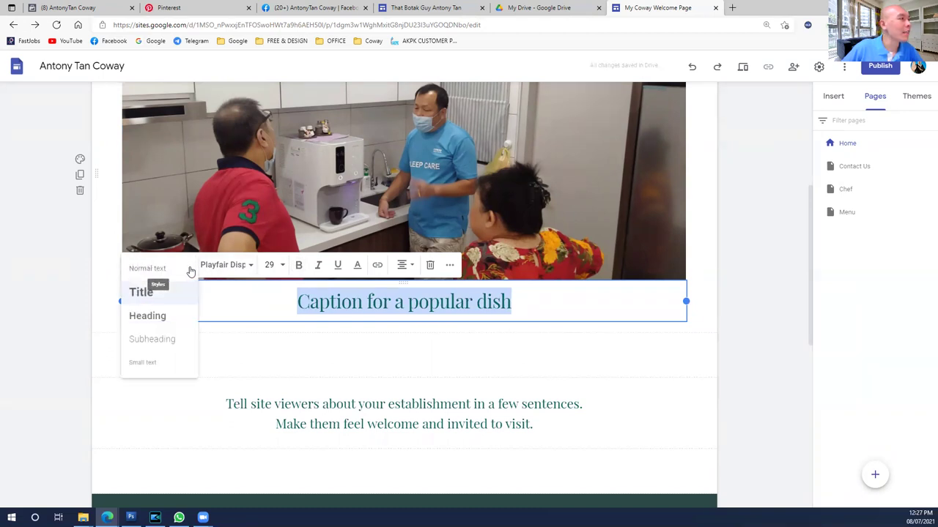
left_click(171, 324)
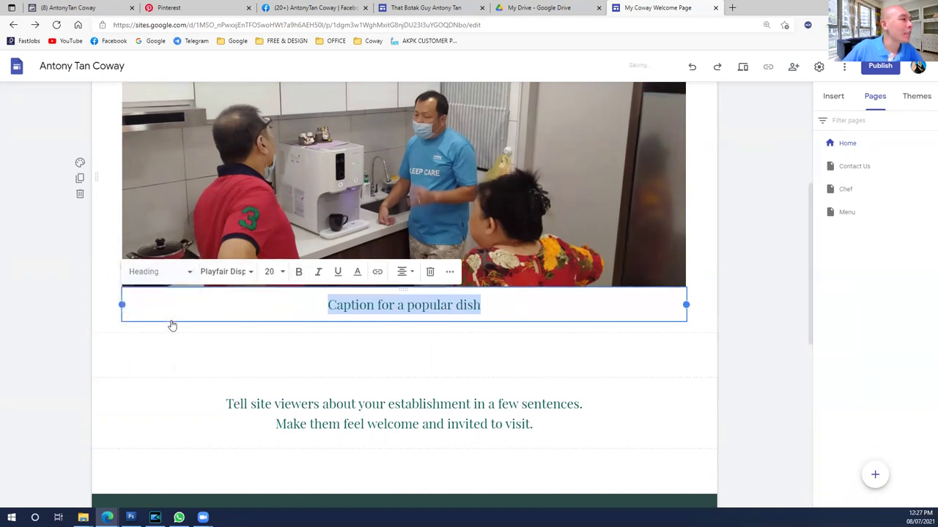
left_click(191, 273)
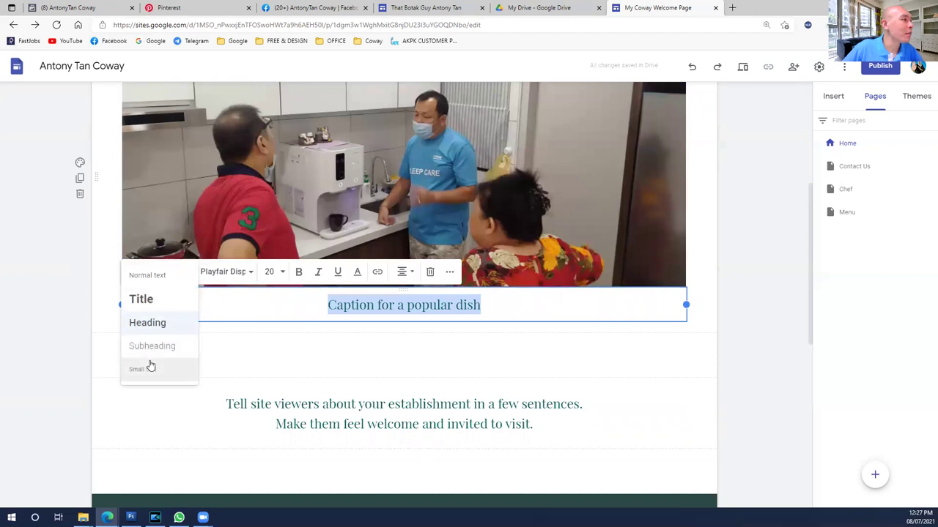
left_click(154, 276)
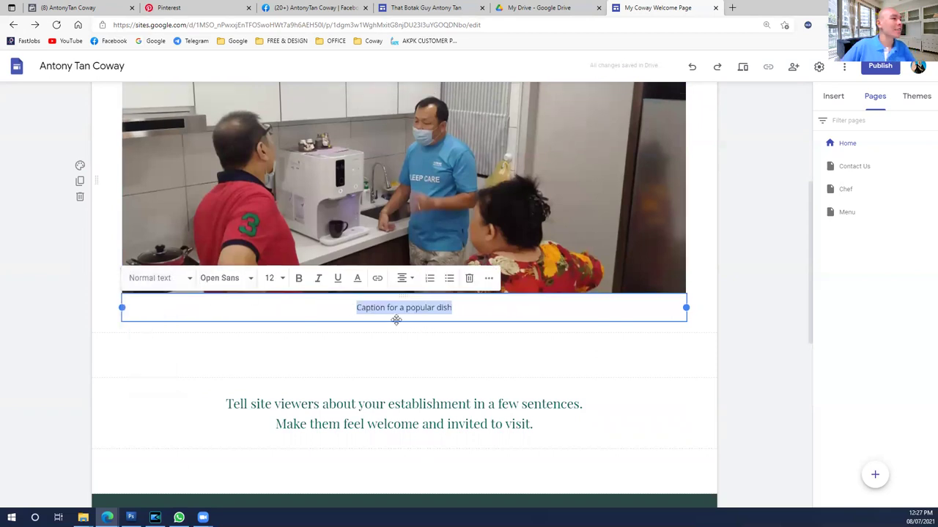
left_click(183, 278)
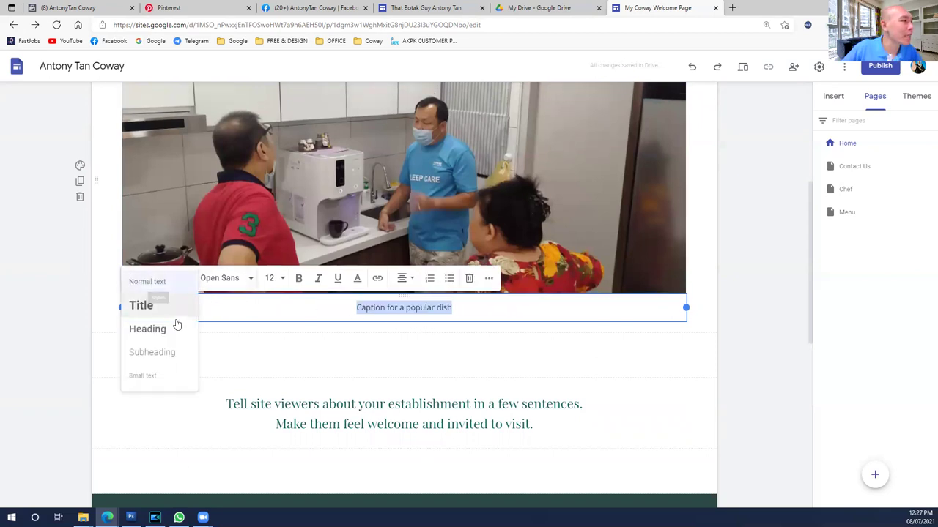
left_click(147, 375)
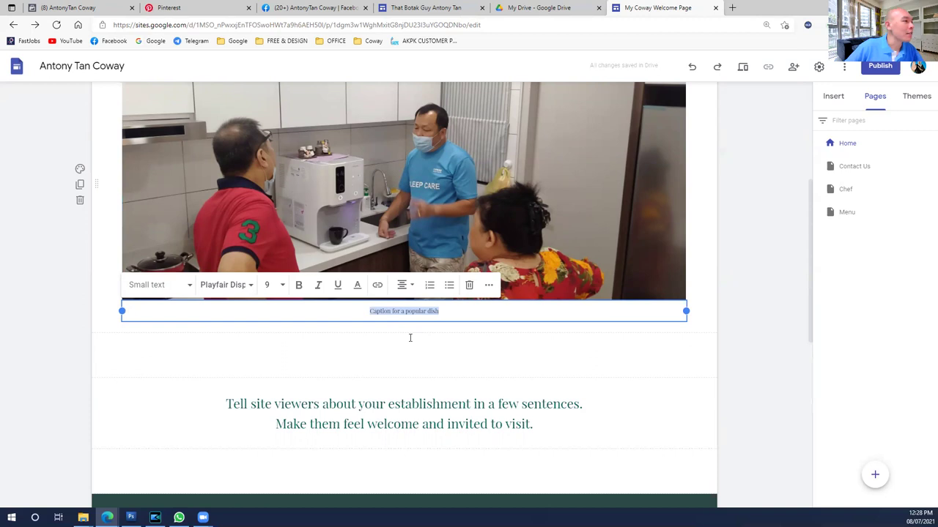
scroll(406, 337, "down", 3)
Overwrite the welcome text with 'Interest to find more, please click link below:'.
left_click(247, 192)
left_click_drag(248, 191, 665, 284)
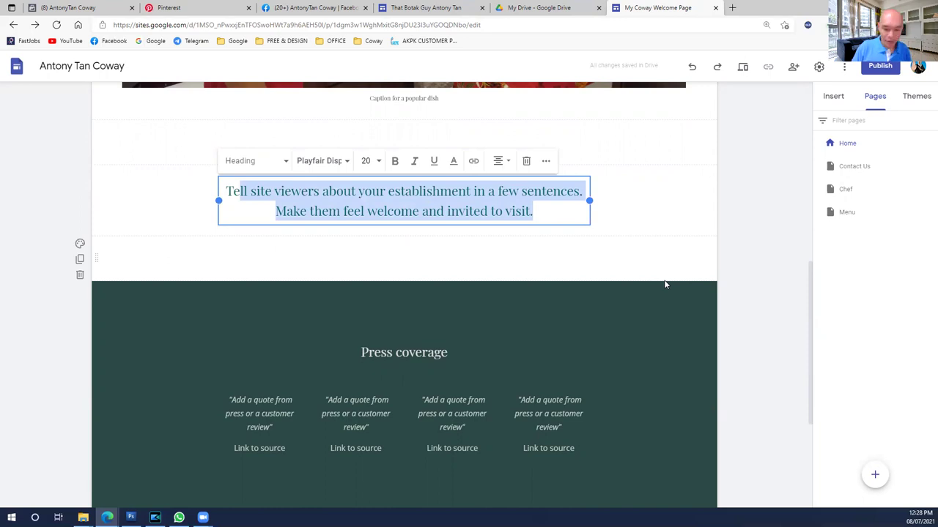
type("e")
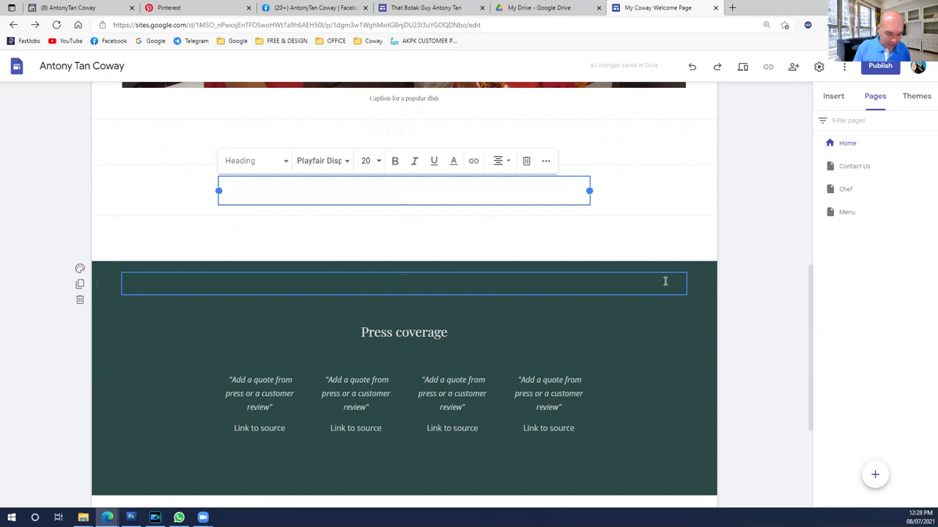
type("Inter")
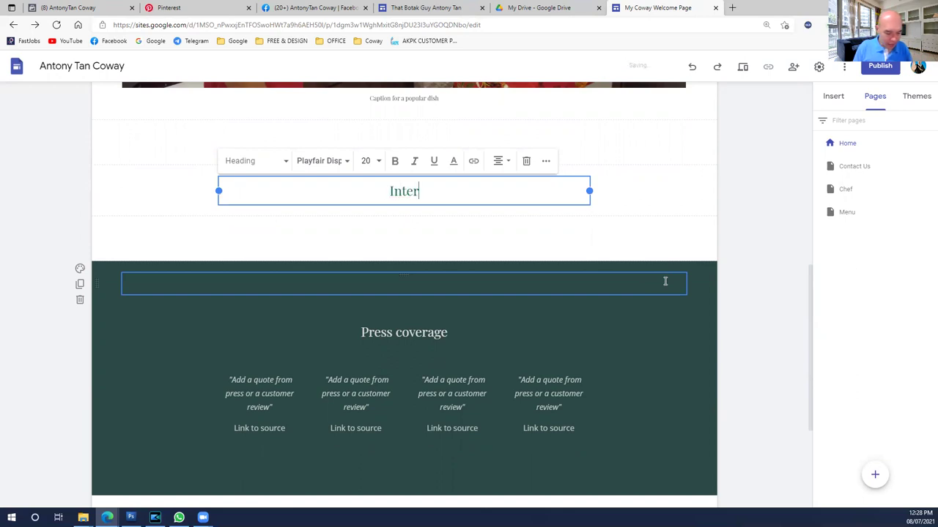
type("est to")
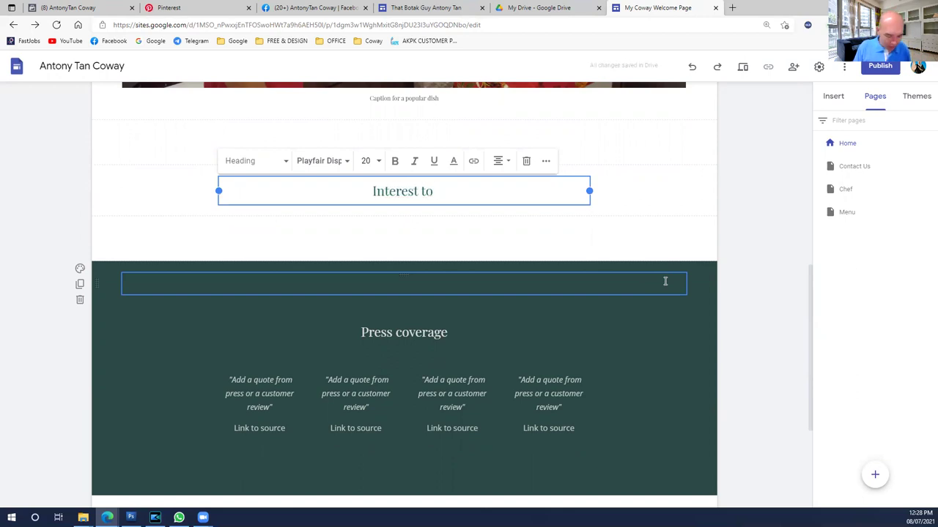
type(" find more")
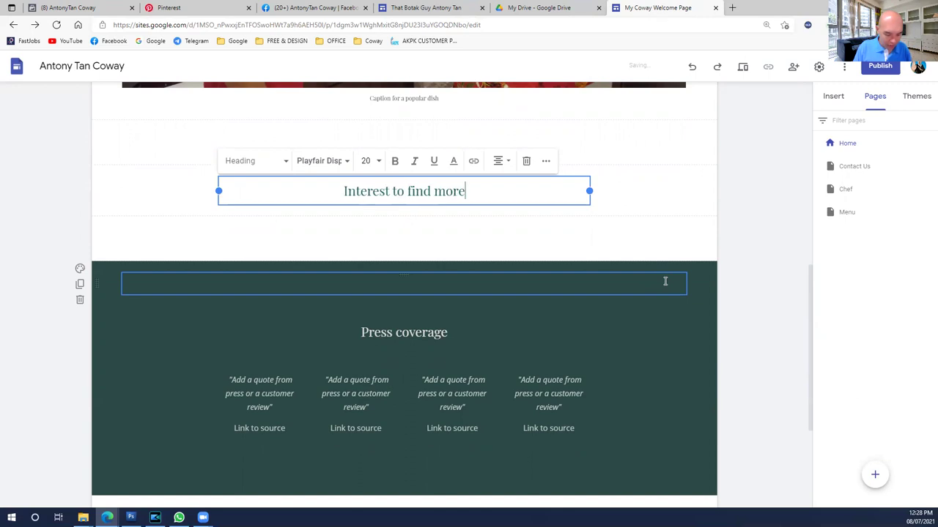
type(", please ")
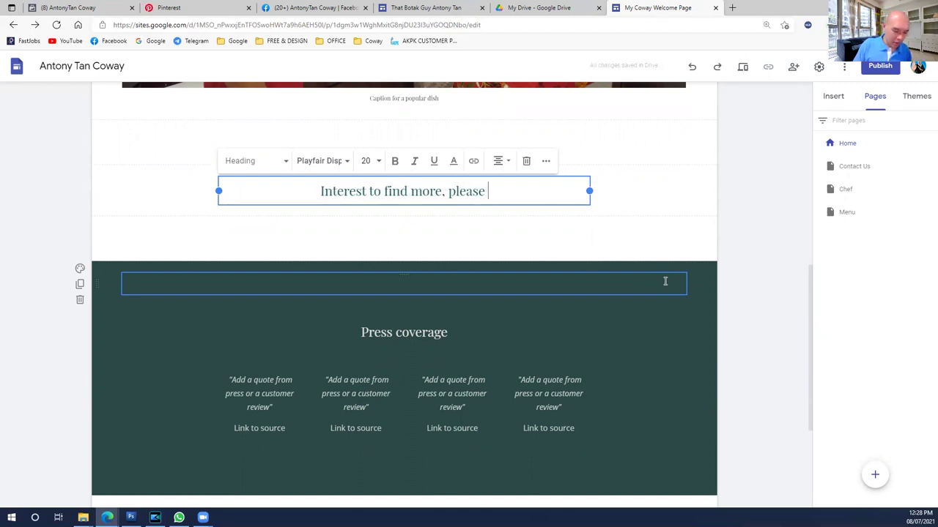
type("click")
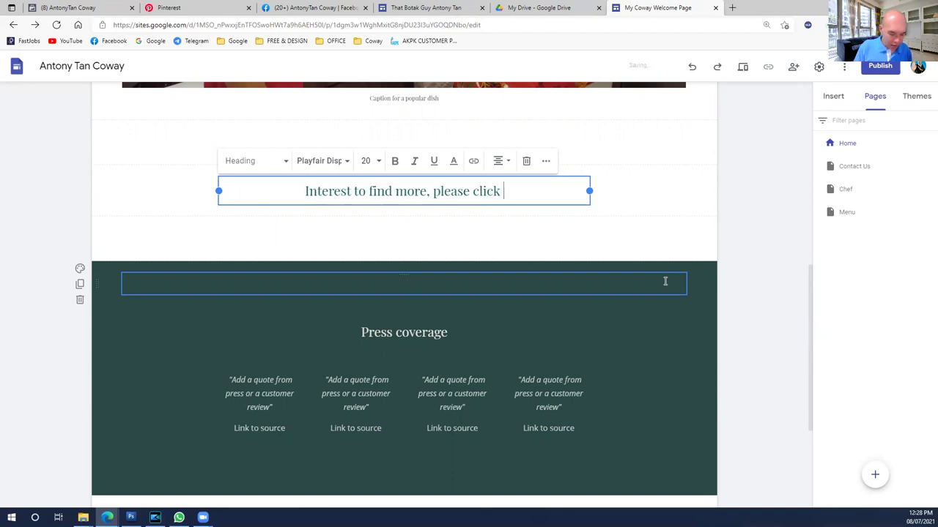
type(" link")
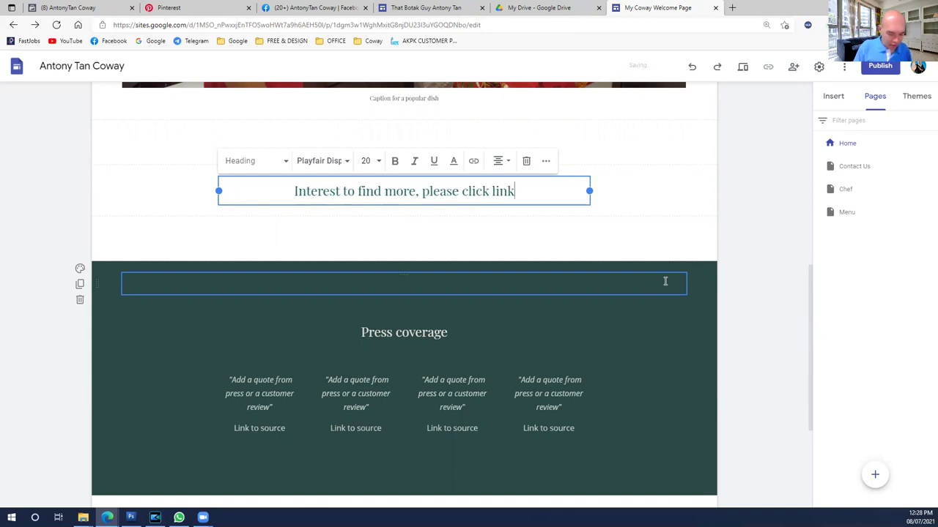
type(" below")
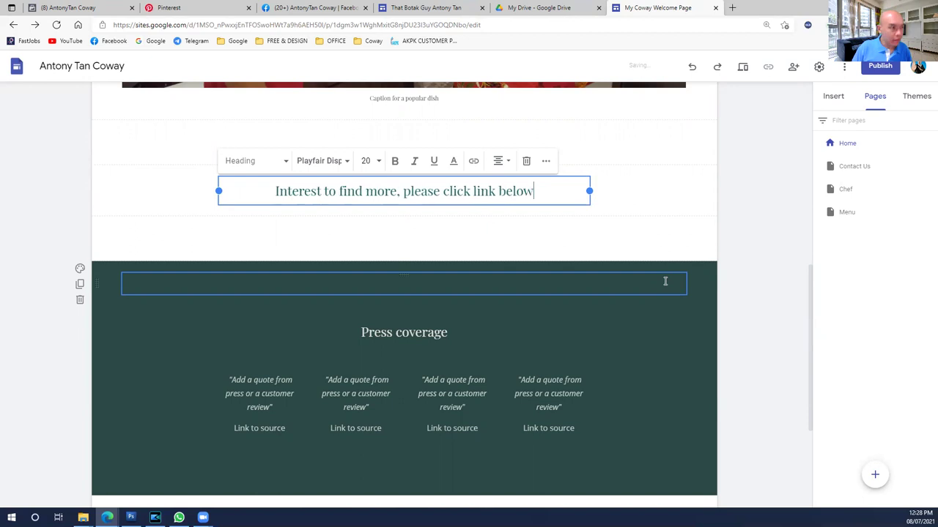
type(":")
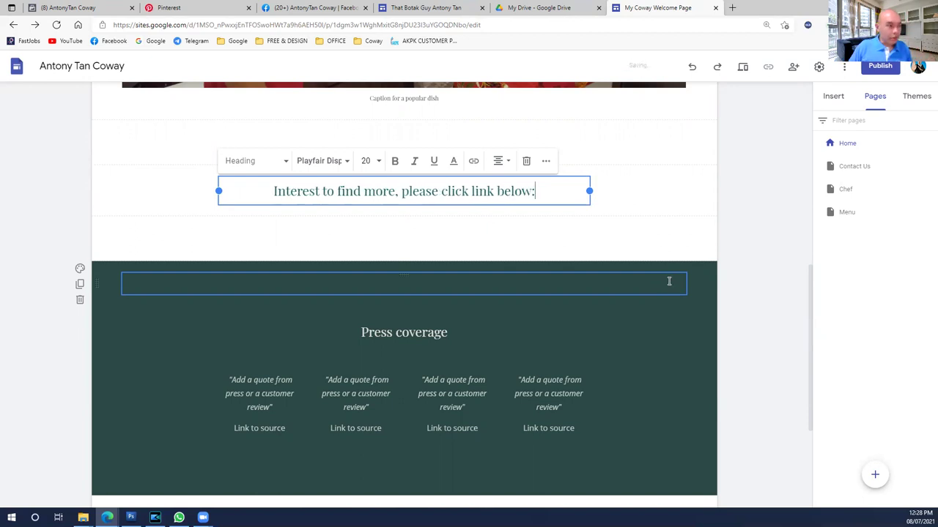
left_click(436, 231)
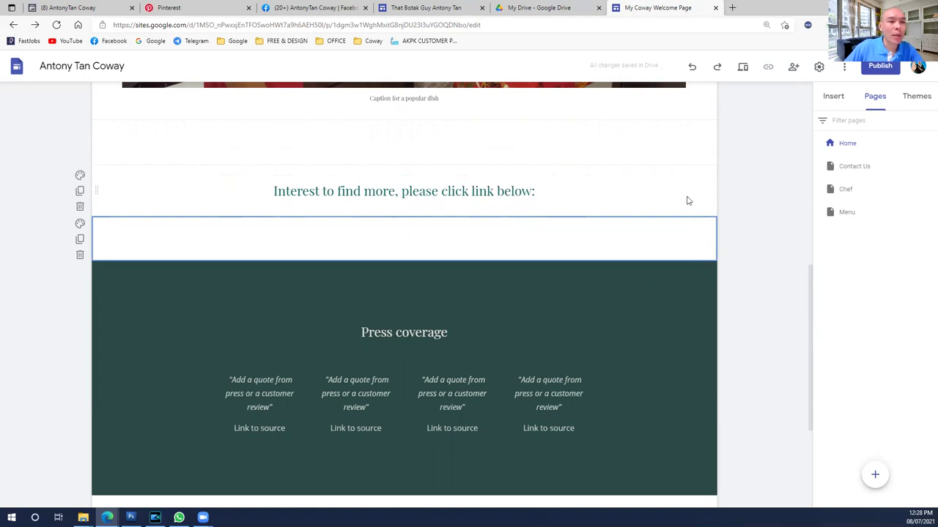
Insert a new button and name it SHOP NOW.
left_click(839, 99)
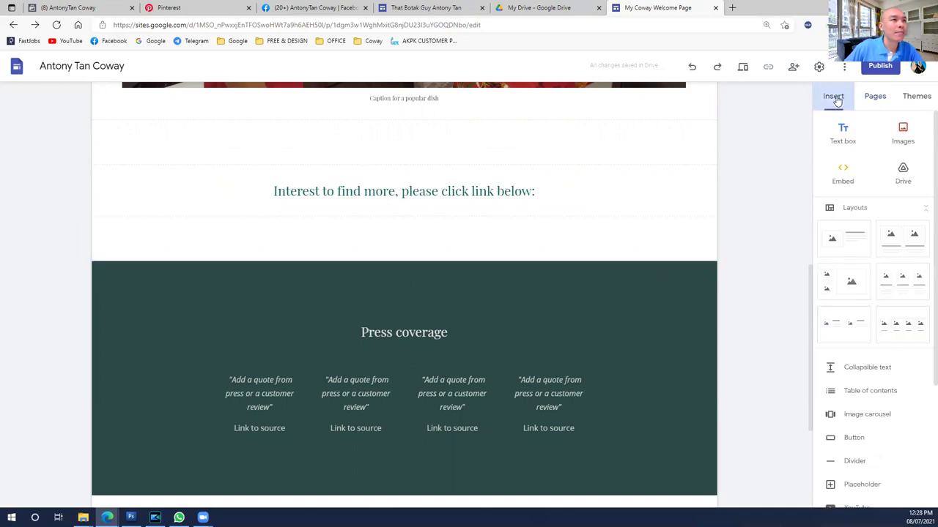
scroll(849, 271, "down", 2)
scroll(848, 271, "down", 1)
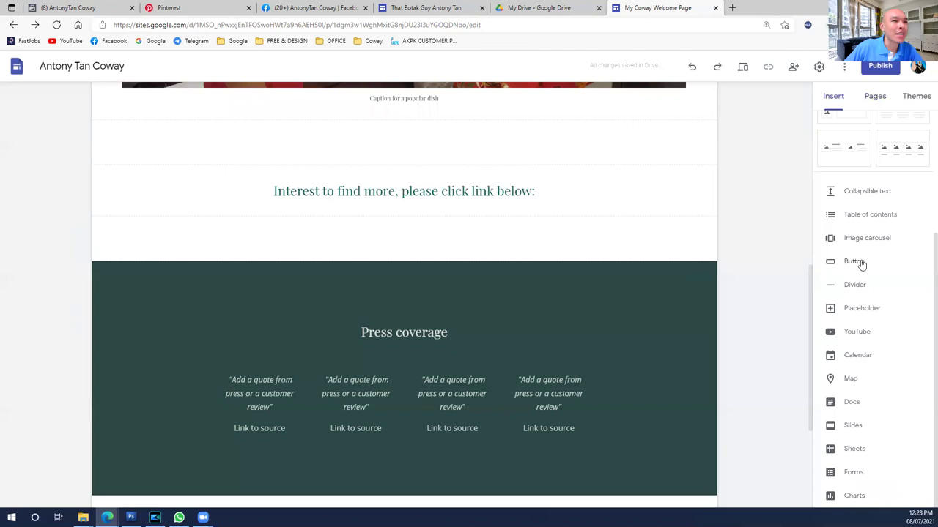
left_click(856, 262)
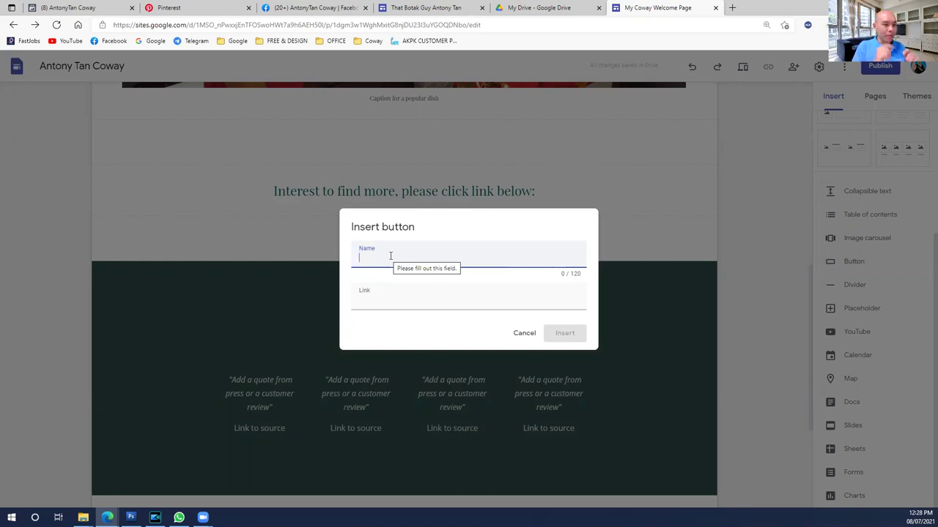
type("SHOP NOW")
left_click(405, 304)
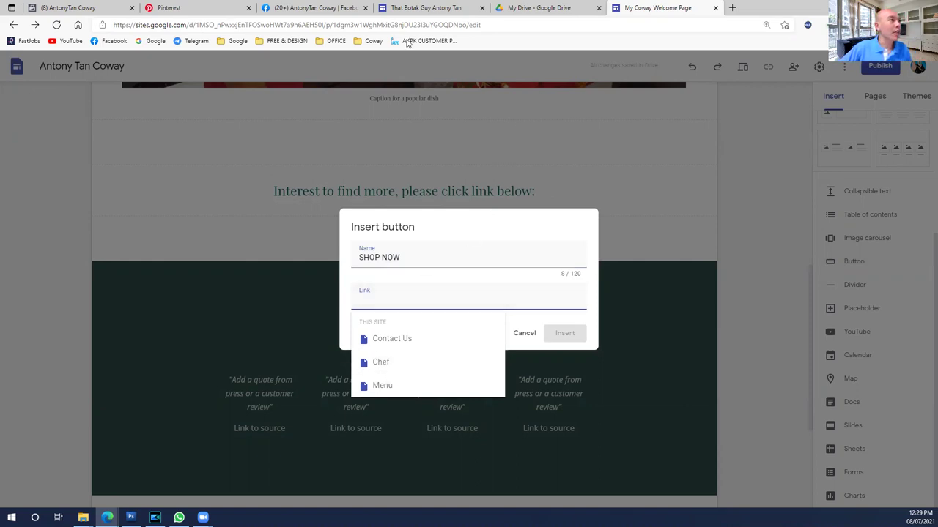
Copy the Facebook page's web address and paste it as the button's link.
left_click(325, 9)
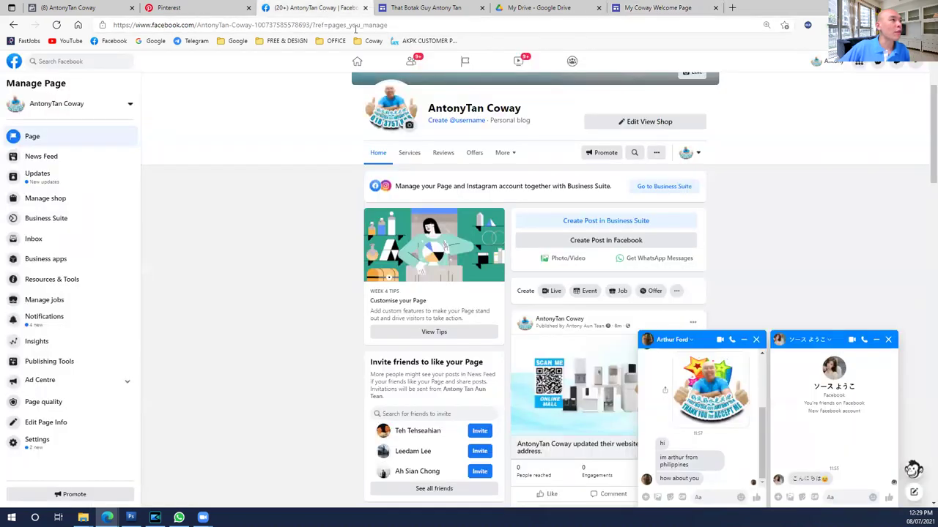
left_click_drag(309, 24, 99, 28)
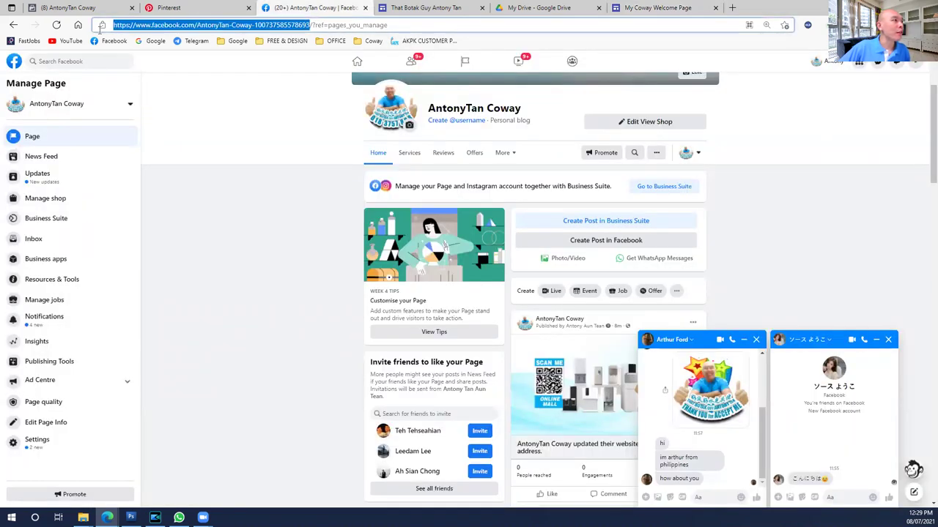
left_click(689, 8)
key("ctrl+v")
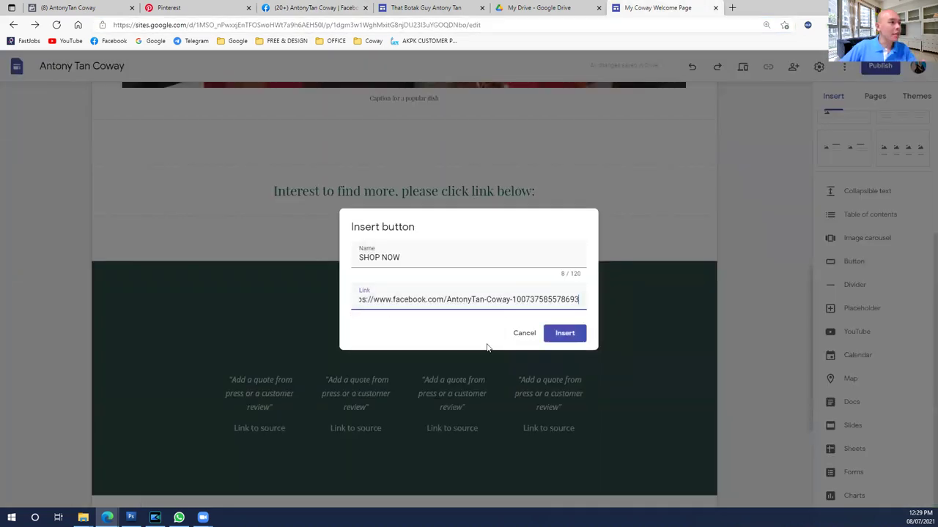
Insert the SHOP NOW button and move it beneath the 'Interest to find more' heading.
left_click(564, 333)
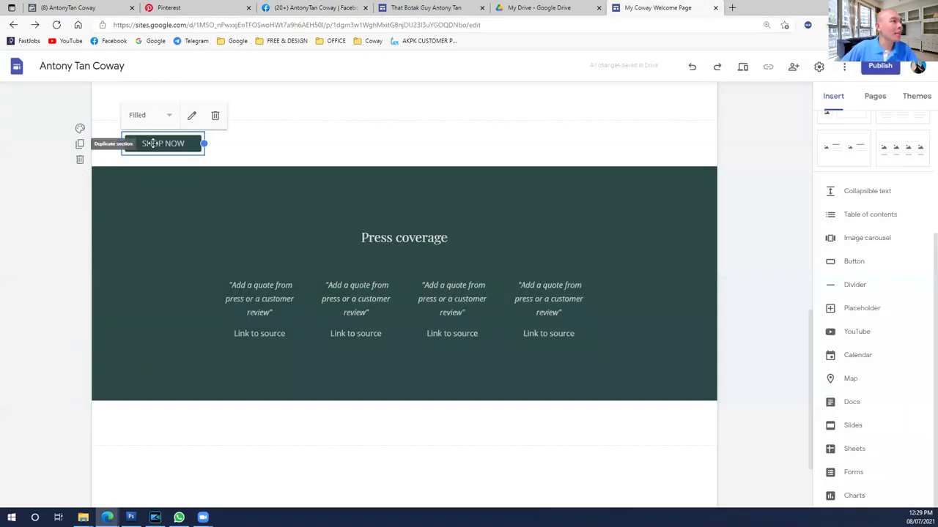
scroll(289, 226, "up", 2)
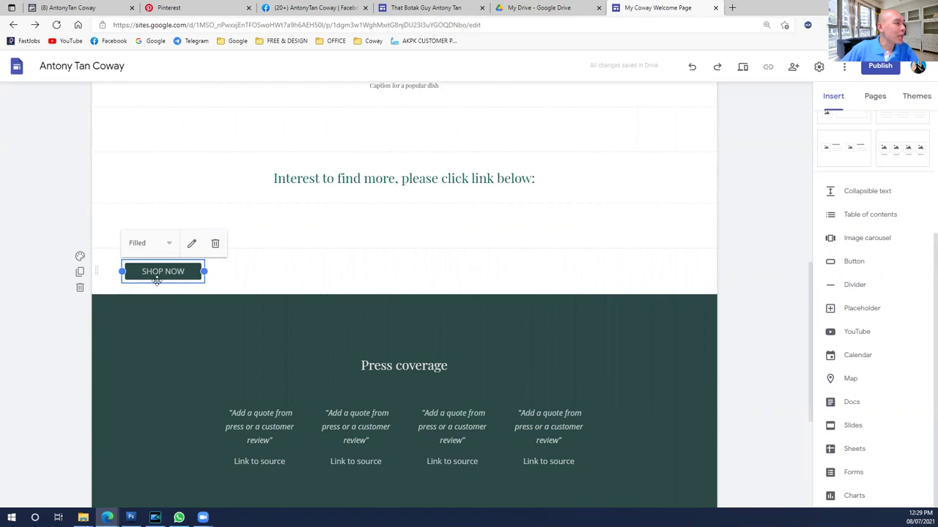
left_click_drag(157, 280, 404, 192)
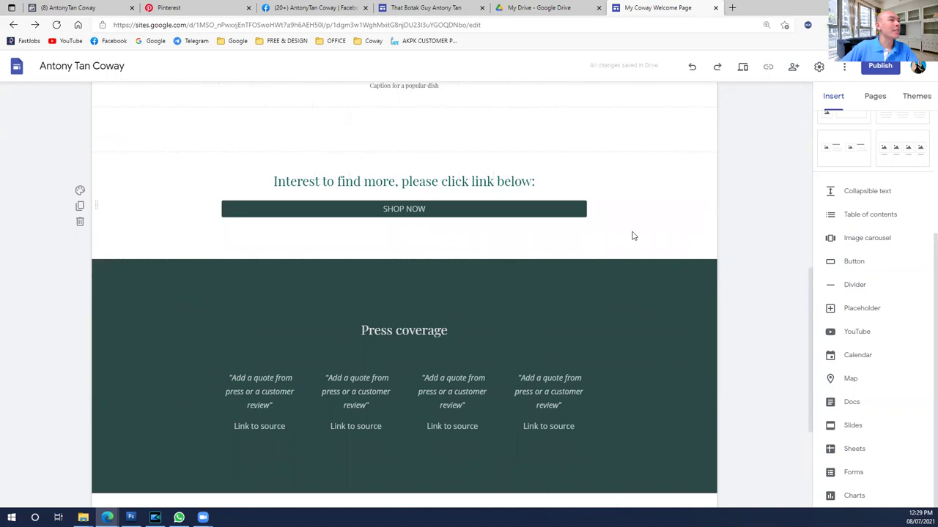
Overwrite the Press coverage heading with 'Contact' followed by the site owner's name.
scroll(525, 195, "up", 6)
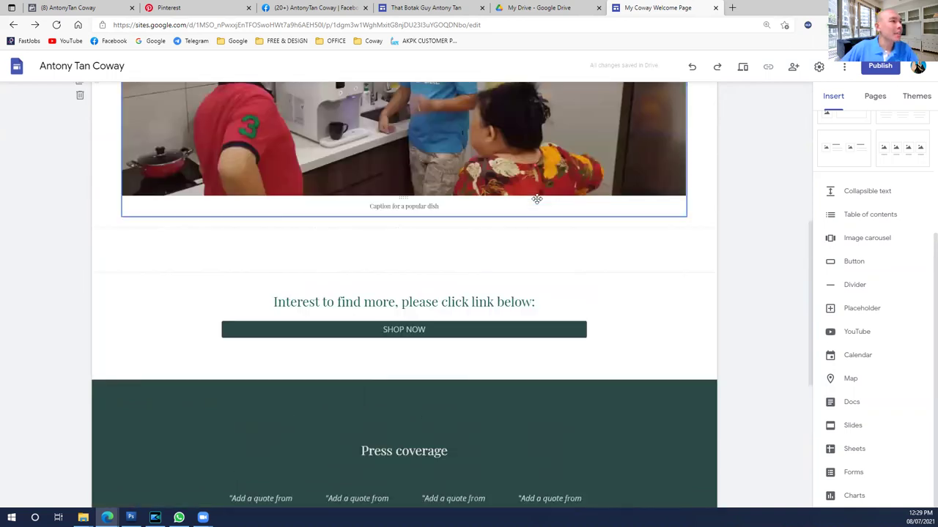
scroll(536, 192, "down", 5)
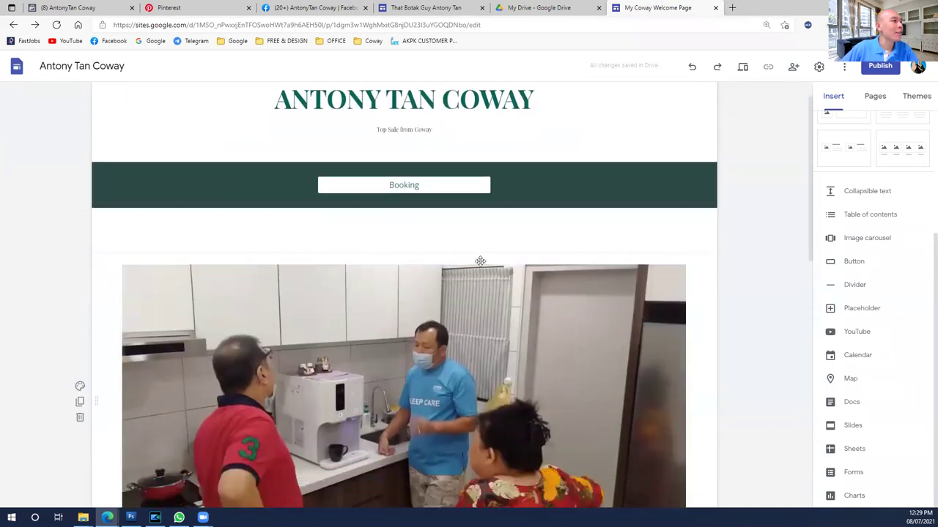
scroll(379, 322, "down", 3)
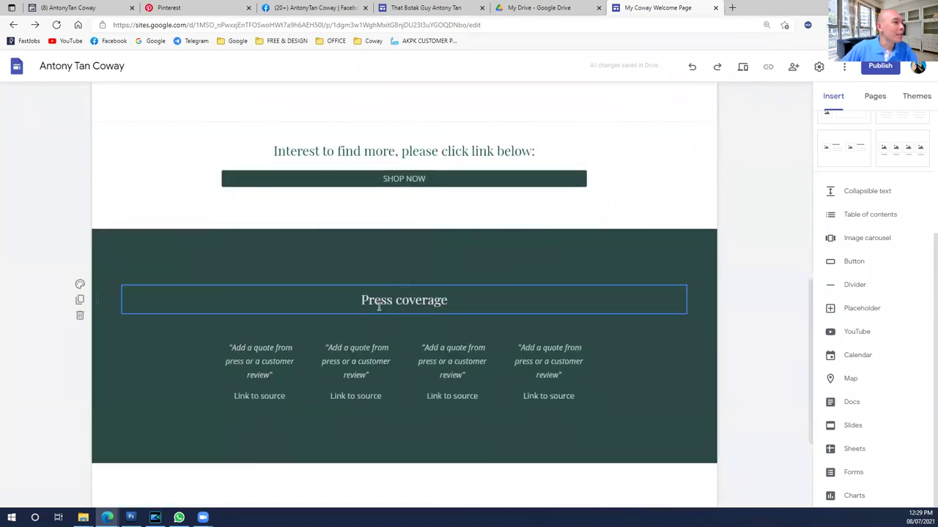
left_click(367, 301)
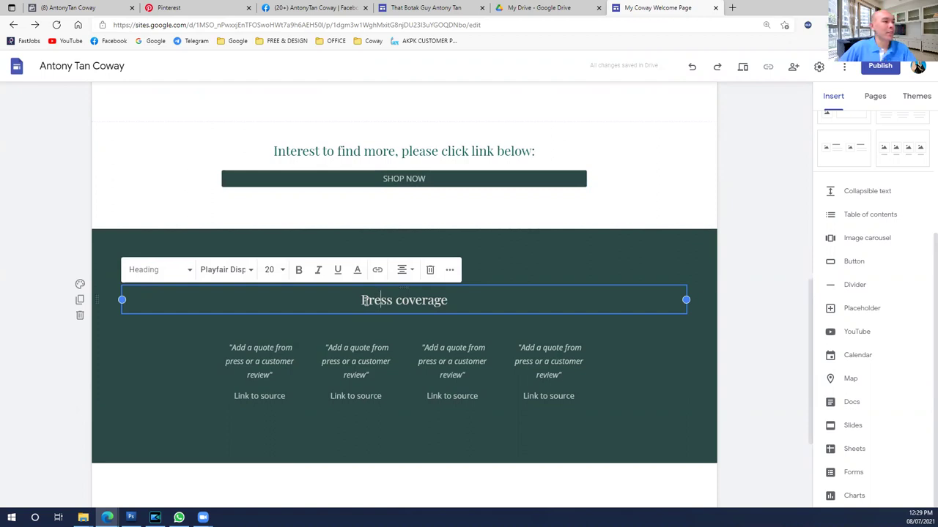
left_click_drag(364, 300, 448, 302)
left_click(387, 301)
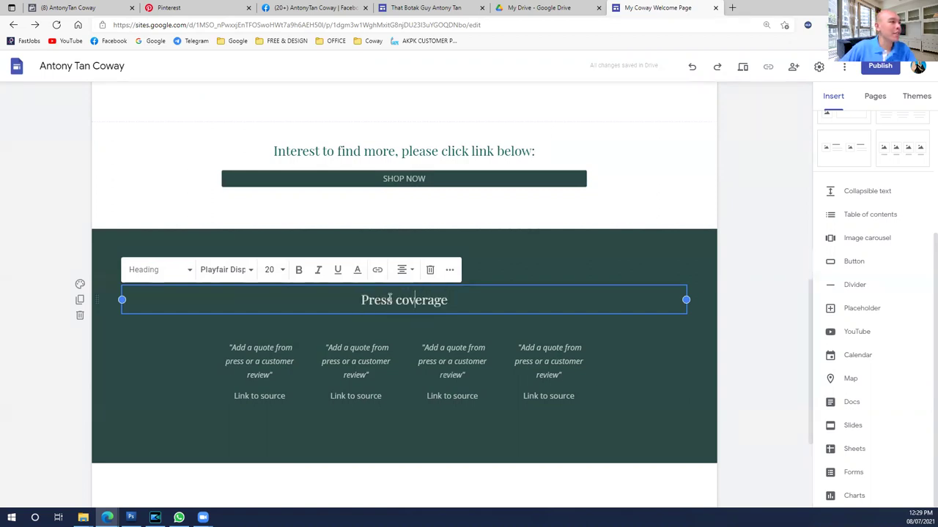
left_click_drag(360, 301, 471, 319)
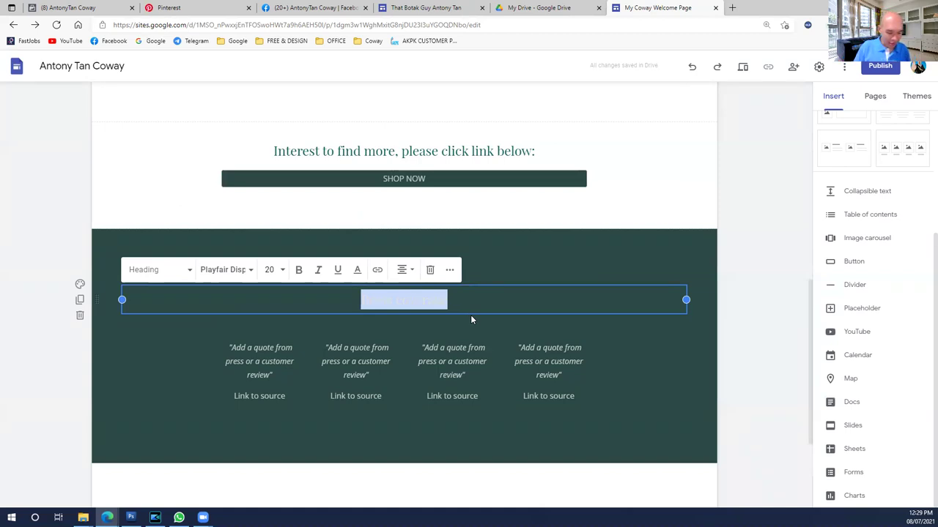
type("C")
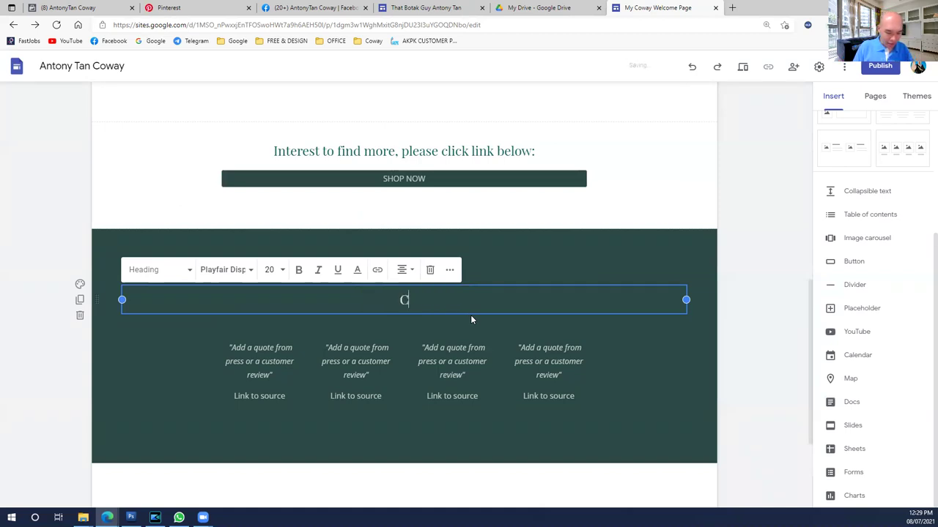
type("ontact Antony Tan")
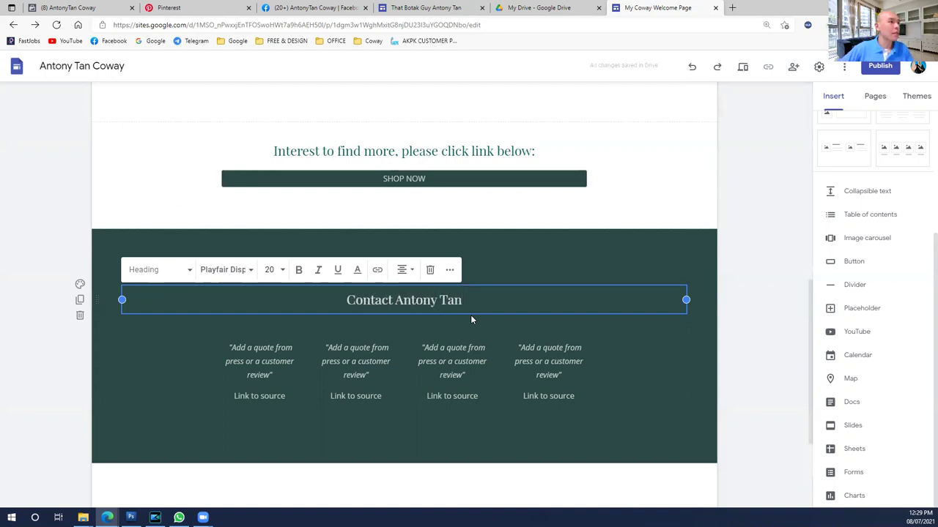
Delete the contact heading section, the customer-quotes section and another dark section.
scroll(253, 362, "down", 2)
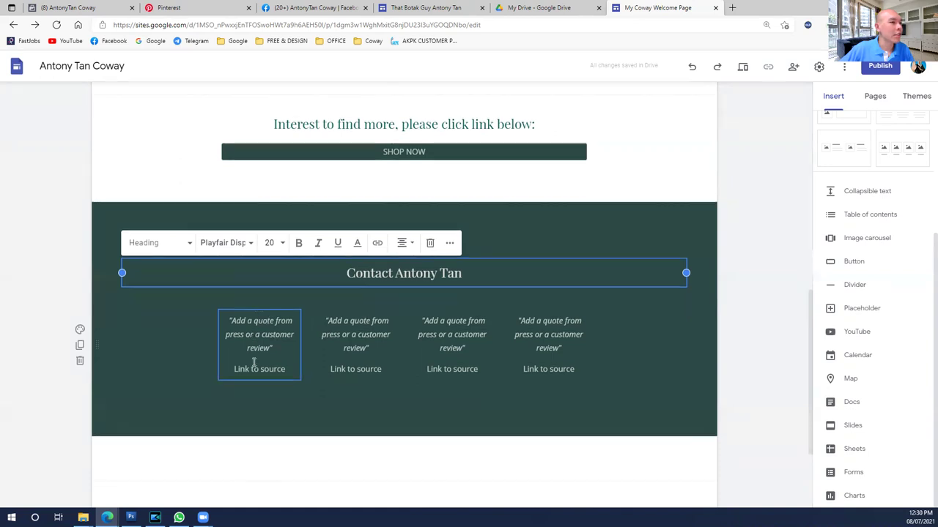
scroll(289, 278, "up", 1)
scroll(288, 274, "up", 1)
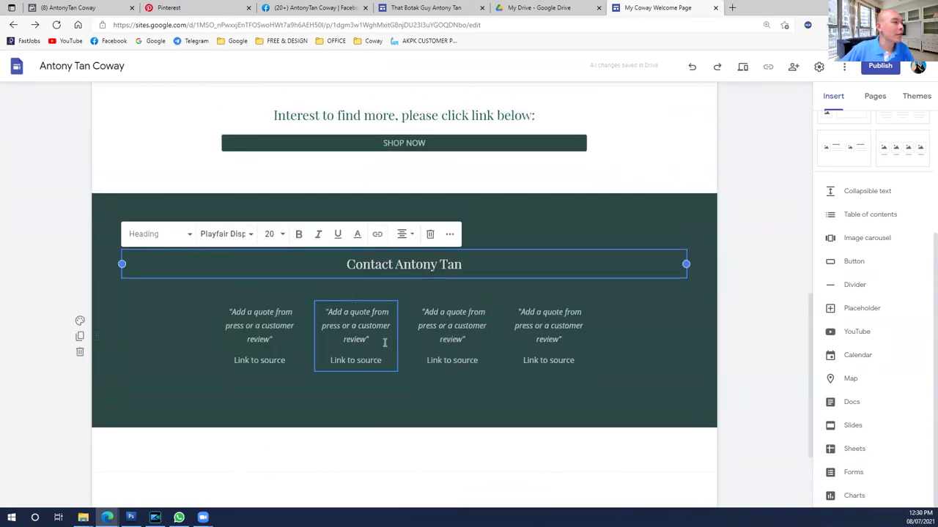
left_click_drag(350, 265, 567, 267)
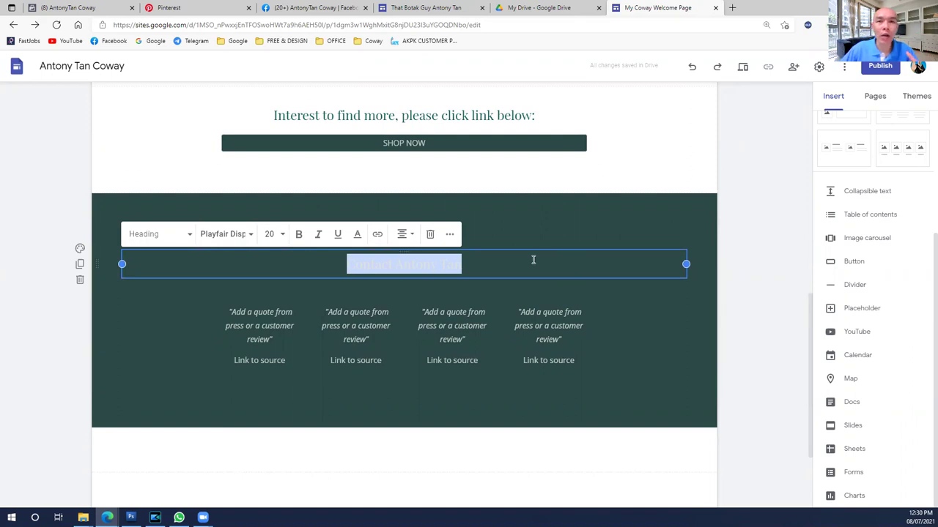
left_click(80, 279)
left_click(80, 302)
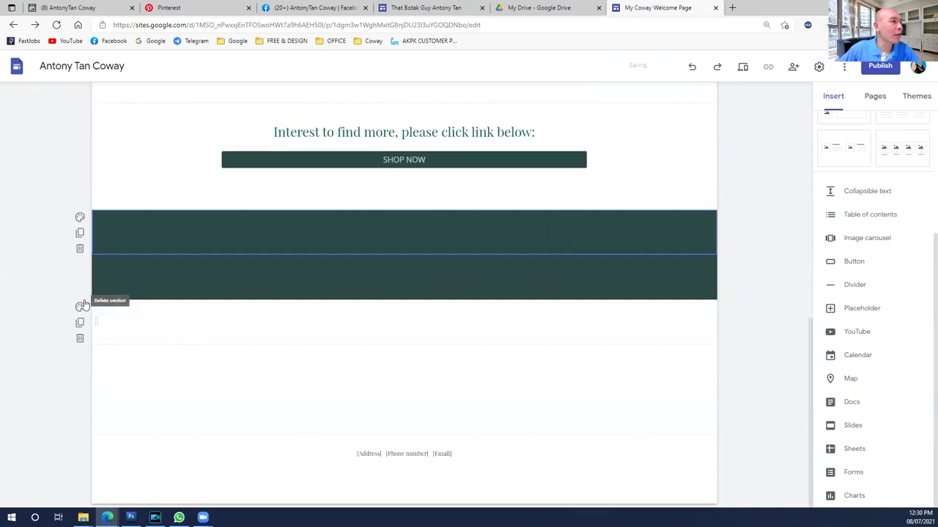
left_click(80, 248)
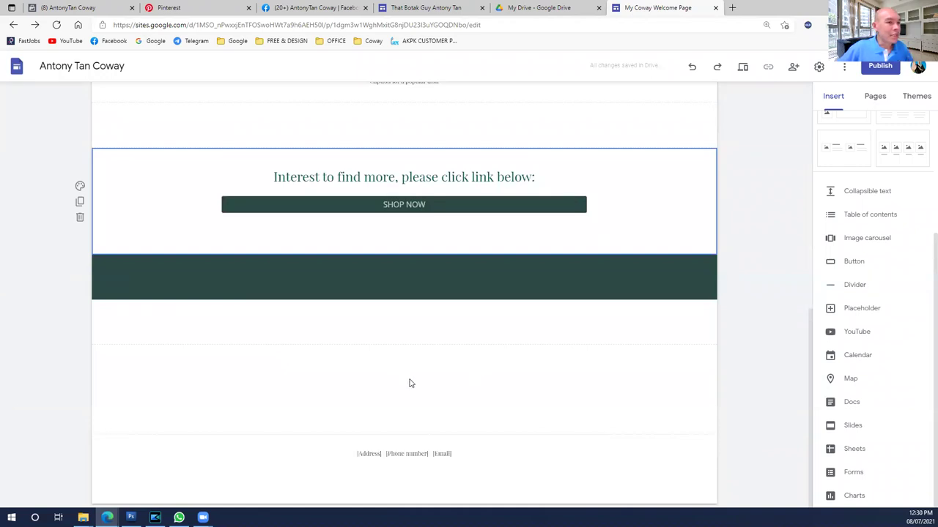
mouse_move(425, 455)
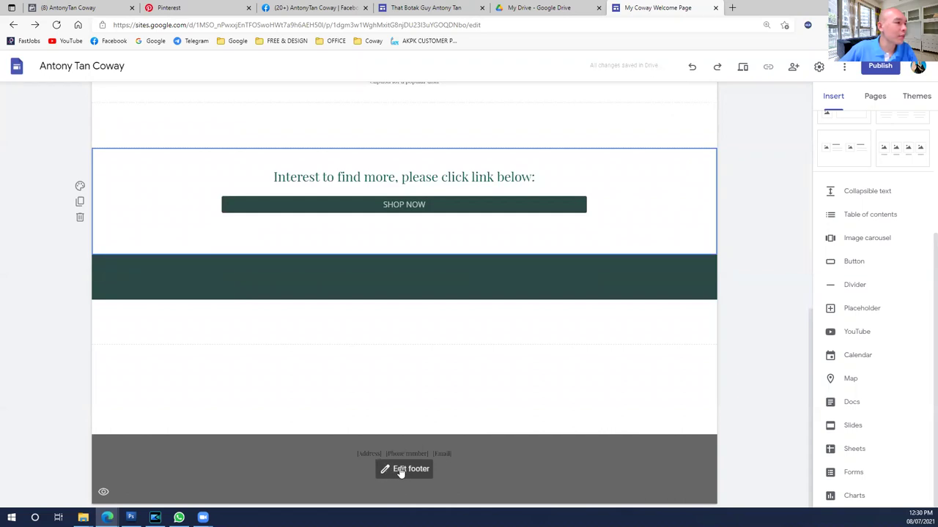
left_click(407, 472)
left_click(366, 454)
double_click(370, 453)
double_click(407, 453)
double_click(442, 453)
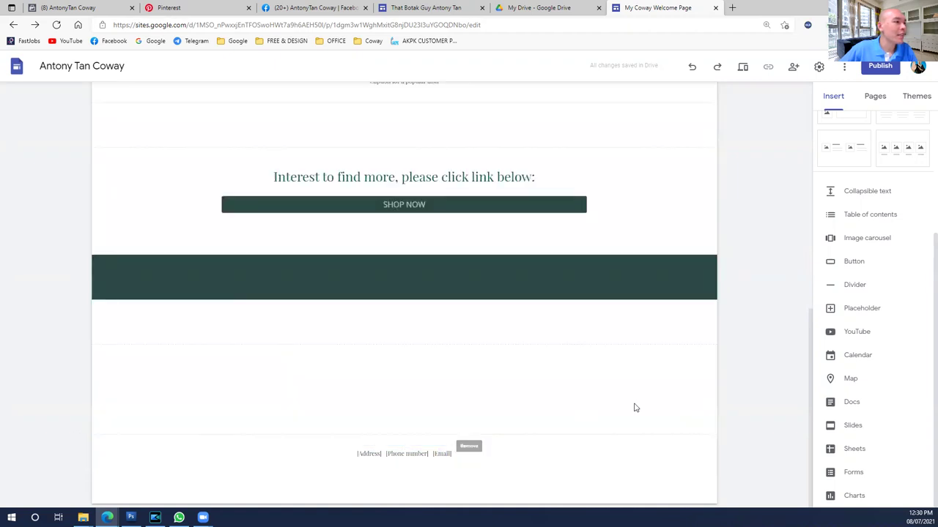
left_click(635, 406)
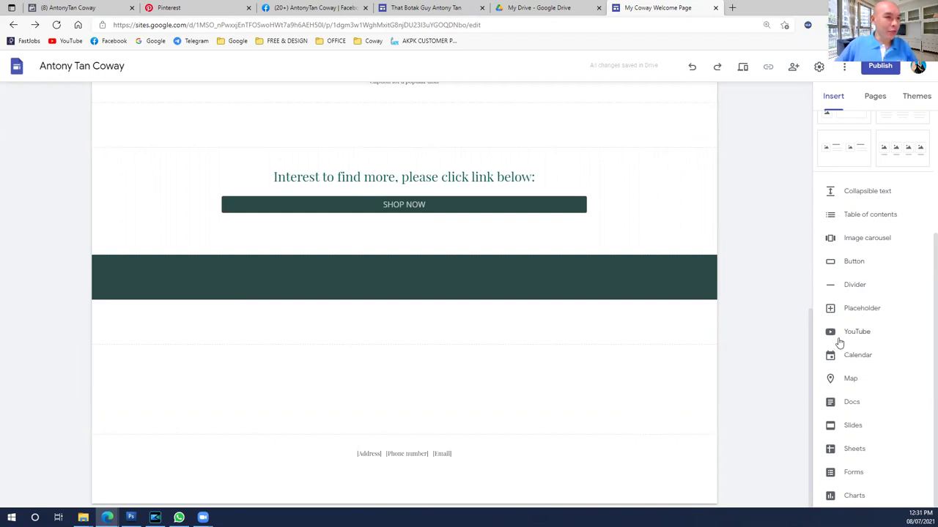
In a new tab, go to YouTube and search for 'coway lucy plus'.
left_click(731, 7)
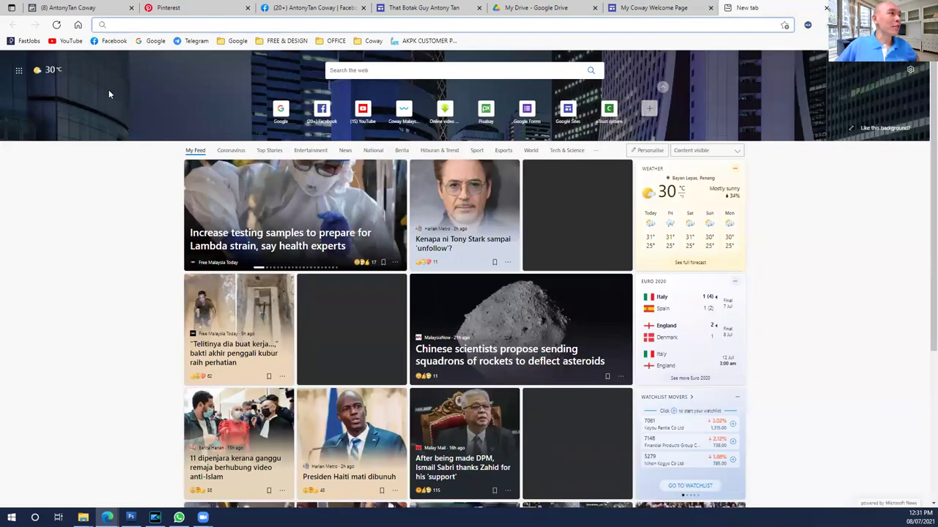
left_click(57, 41)
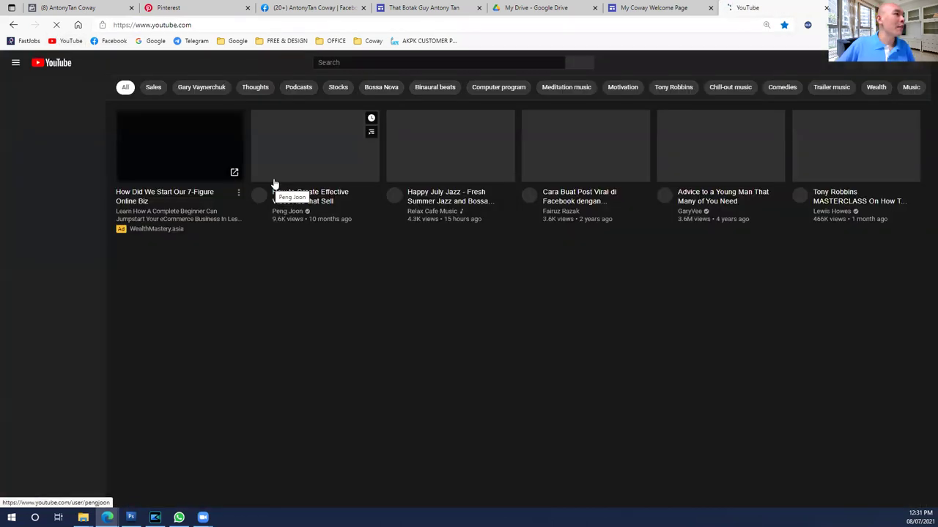
scroll(528, 284, "down", 3)
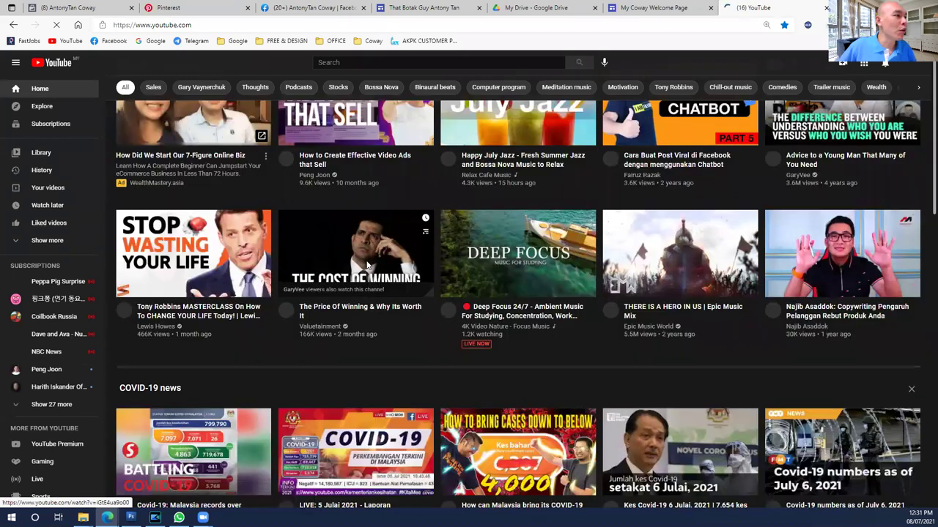
scroll(528, 285, "down", 2)
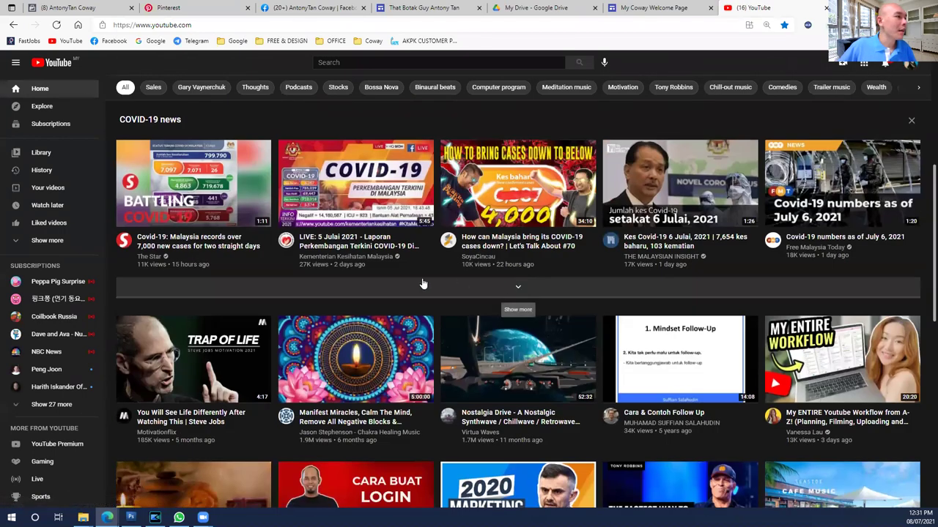
scroll(381, 303, "down", 2)
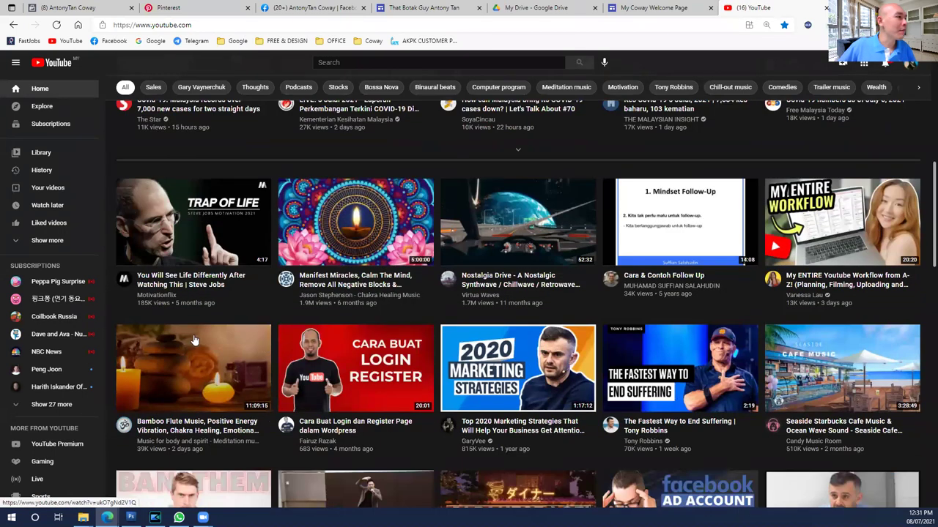
scroll(198, 340, "down", 3)
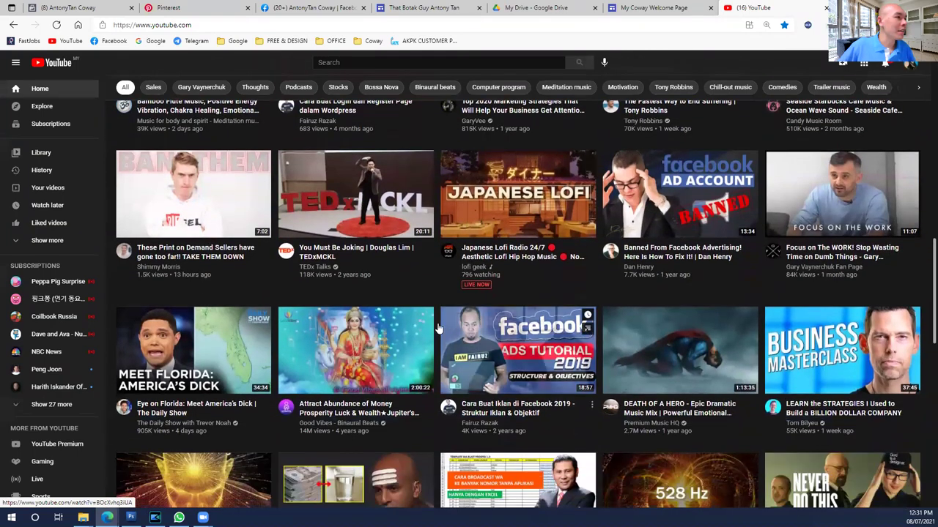
scroll(501, 333, "down", 3)
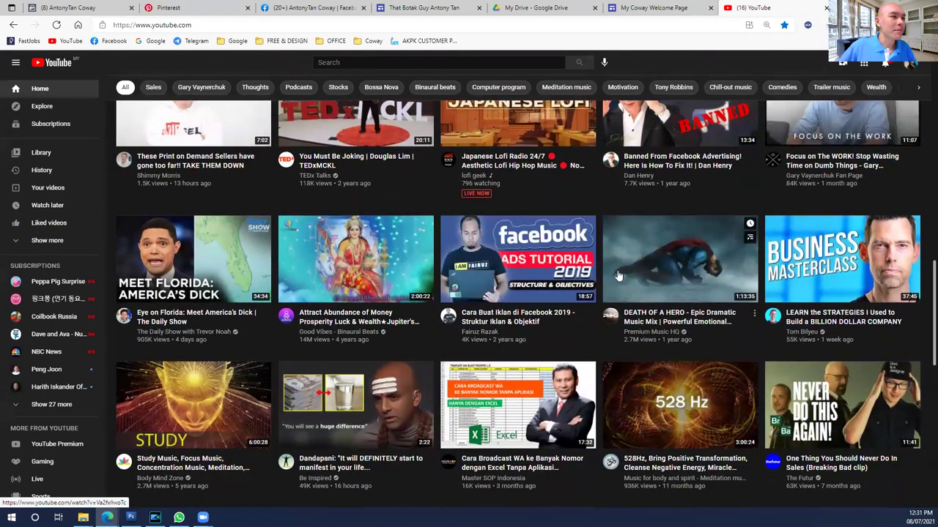
scroll(239, 216, "up", 1)
scroll(239, 216, "up", 2)
left_click(367, 63)
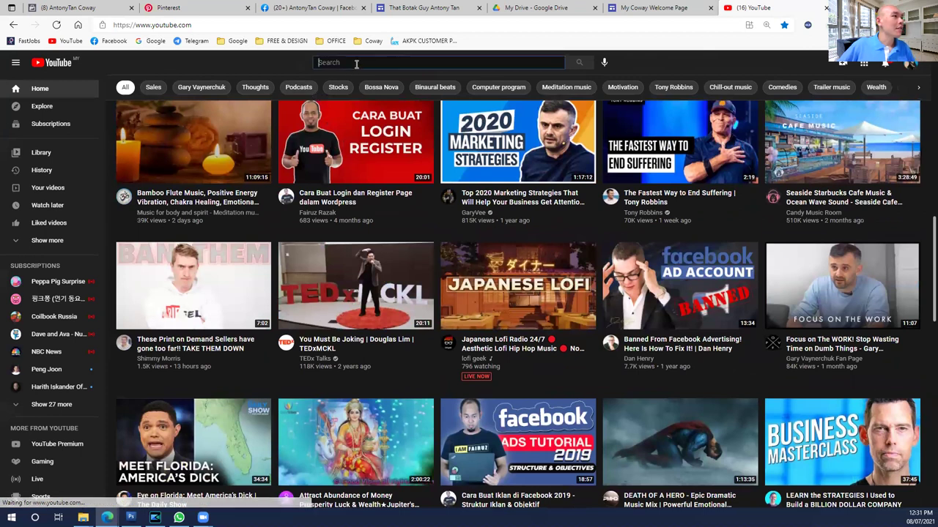
type("cow")
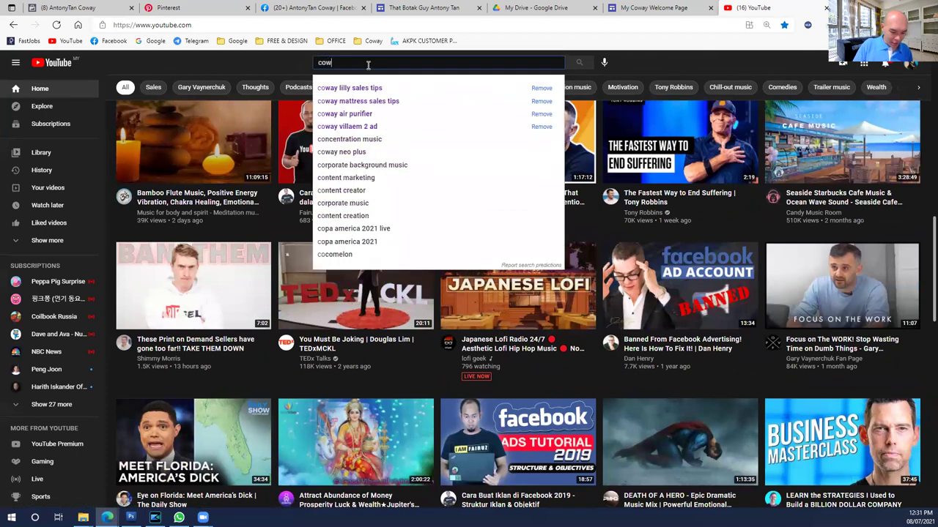
type("ay lucy l")
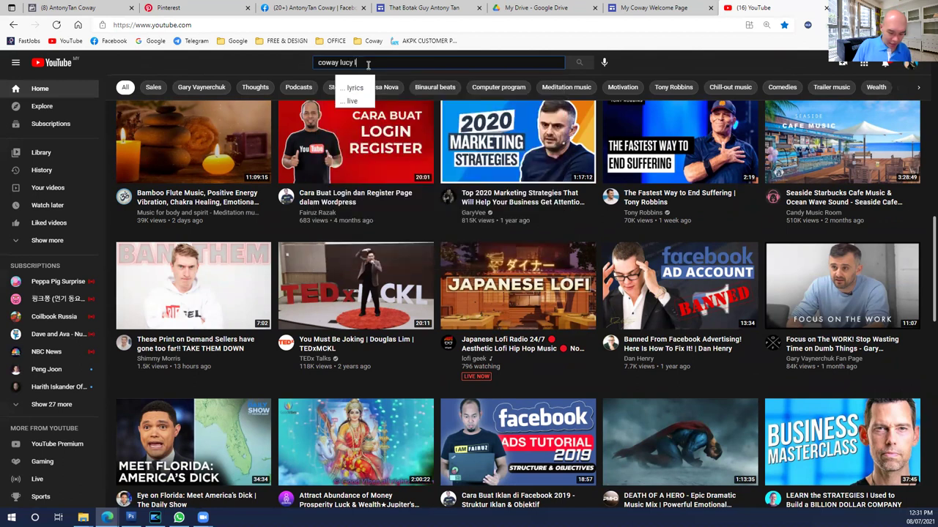
key("BackSpace")
type("plus")
key("Return")
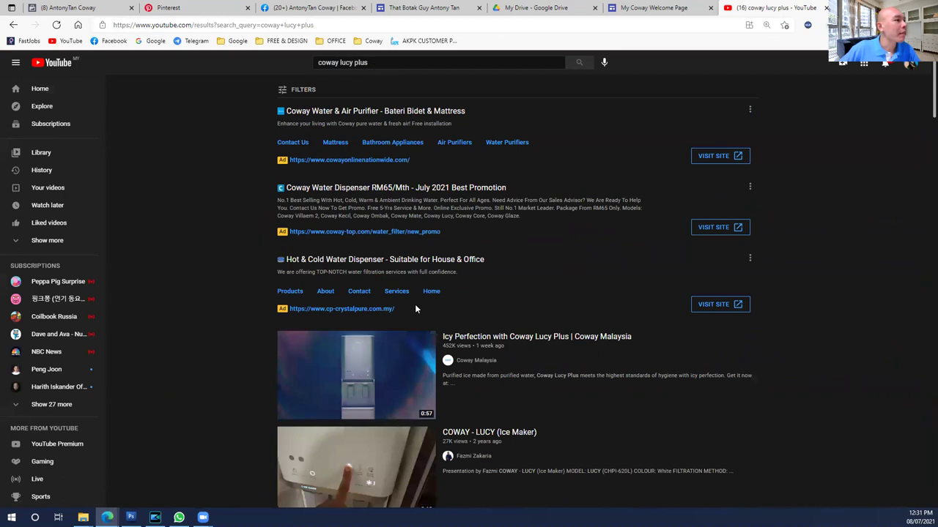
Open the Icy Perfection with Coway Lucy Plus video and copy its short share link.
left_click(379, 362)
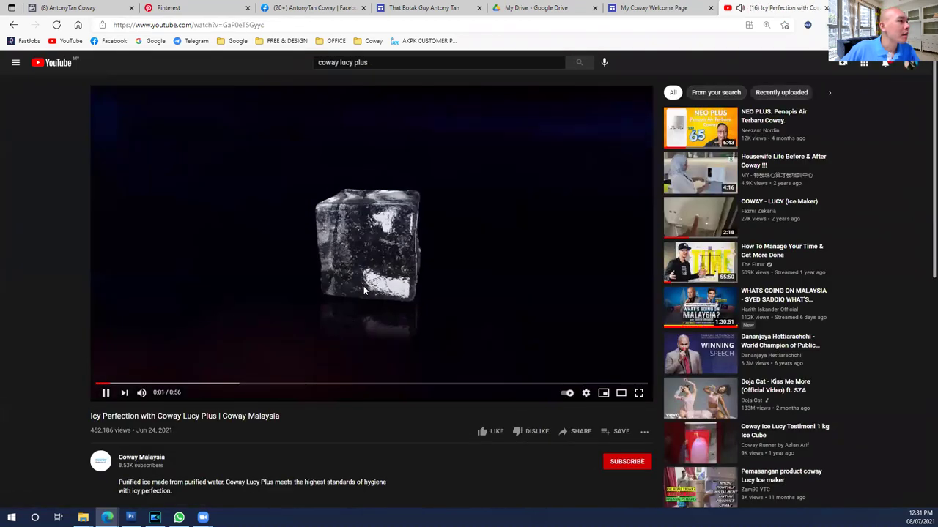
left_click(105, 392)
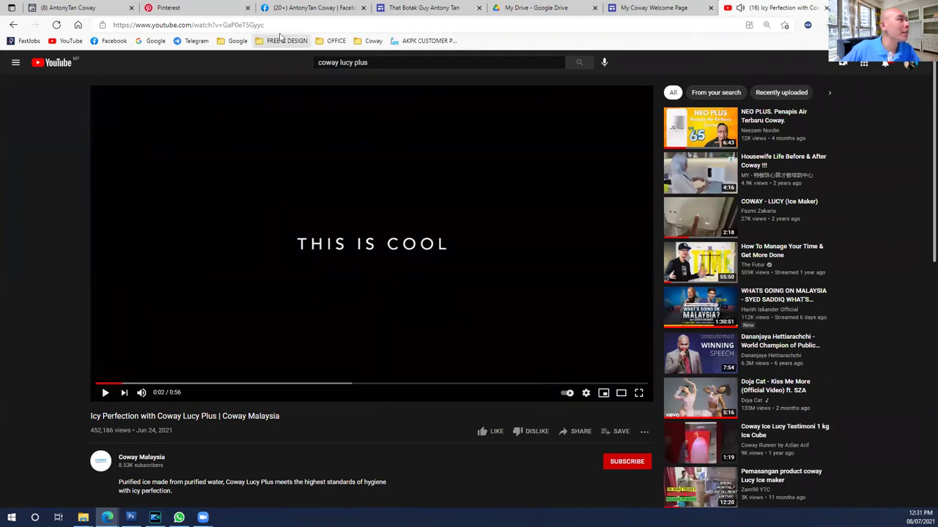
left_click_drag(280, 23, 110, 24)
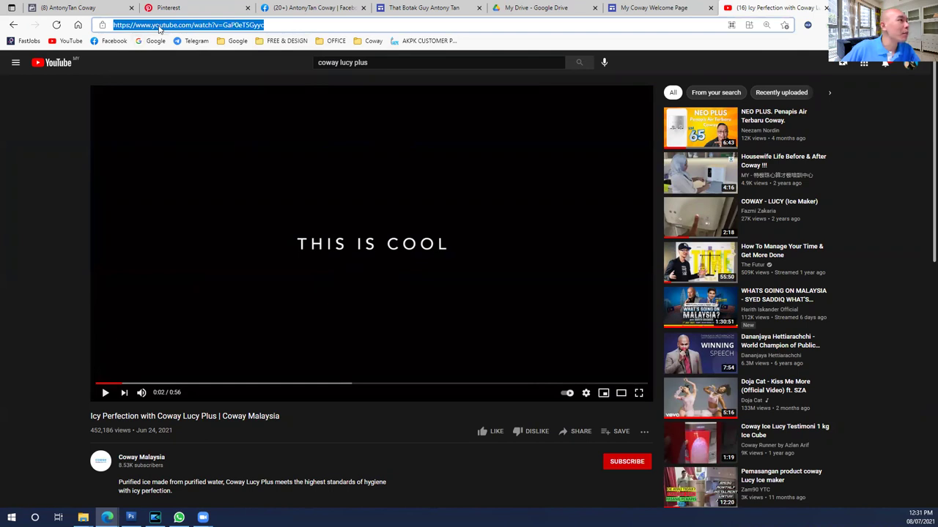
left_click(578, 433)
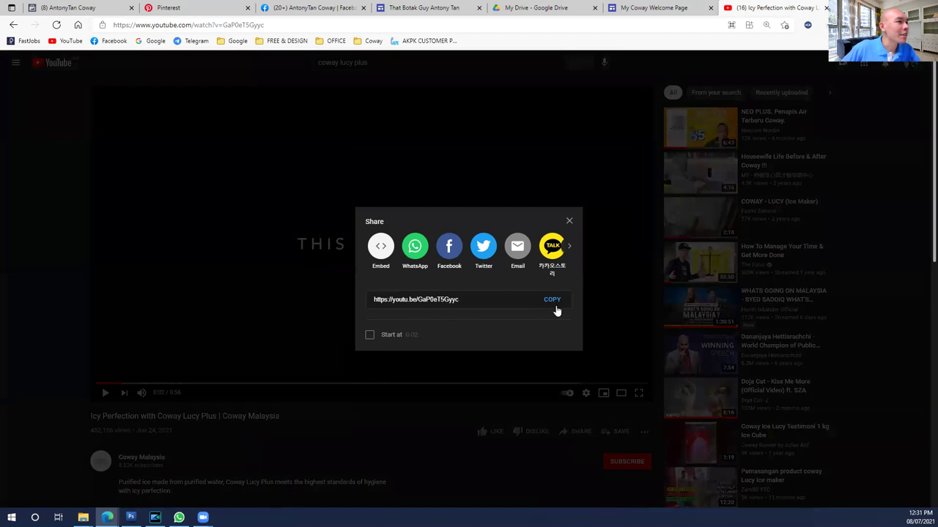
left_click(555, 308)
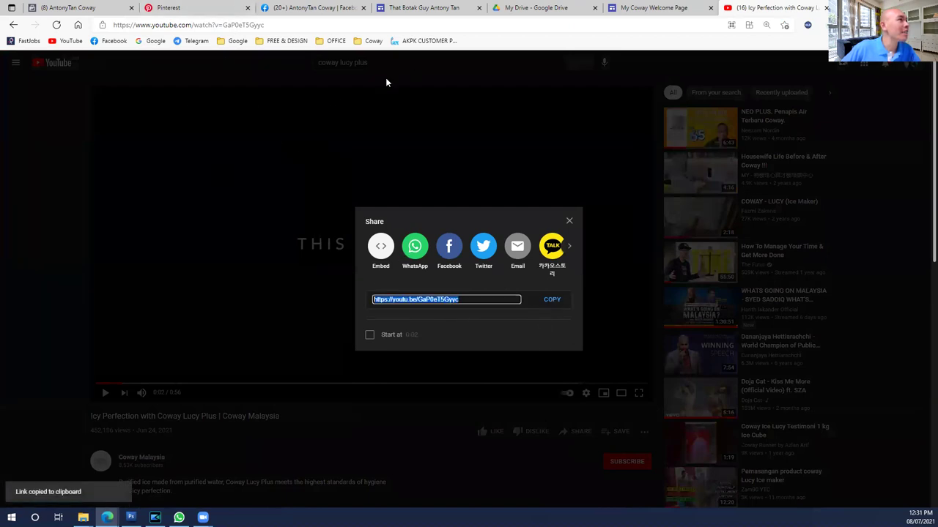
left_click(649, 8)
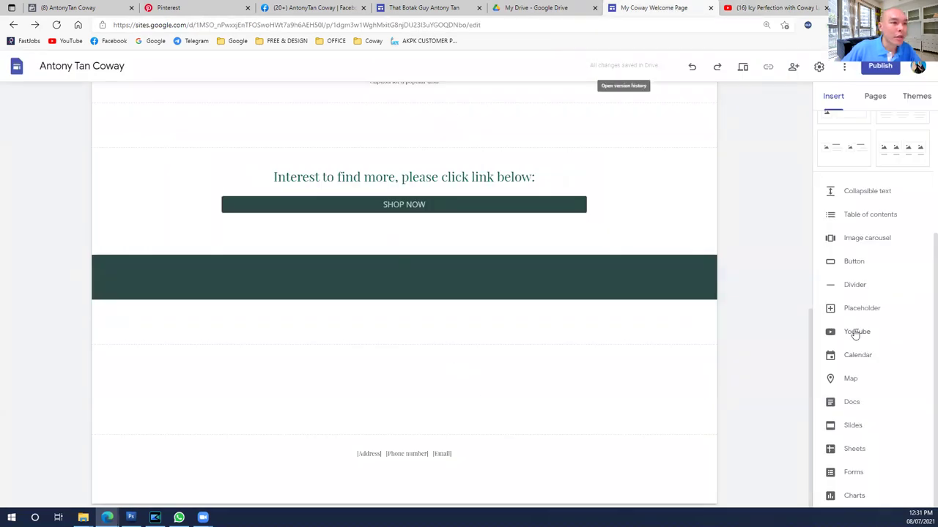
Embed the Icy Perfection YouTube video from the pasted link and centre it in its section.
left_click(855, 332)
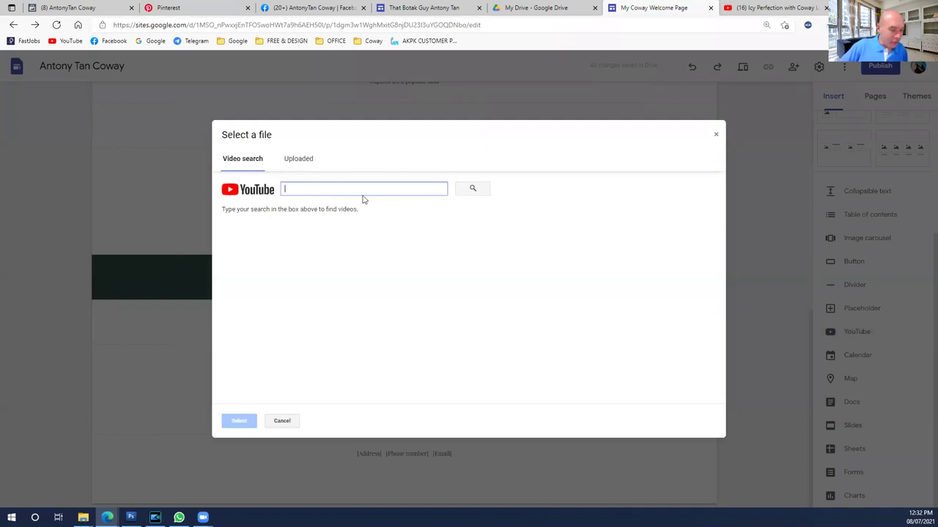
key("ctrl+v")
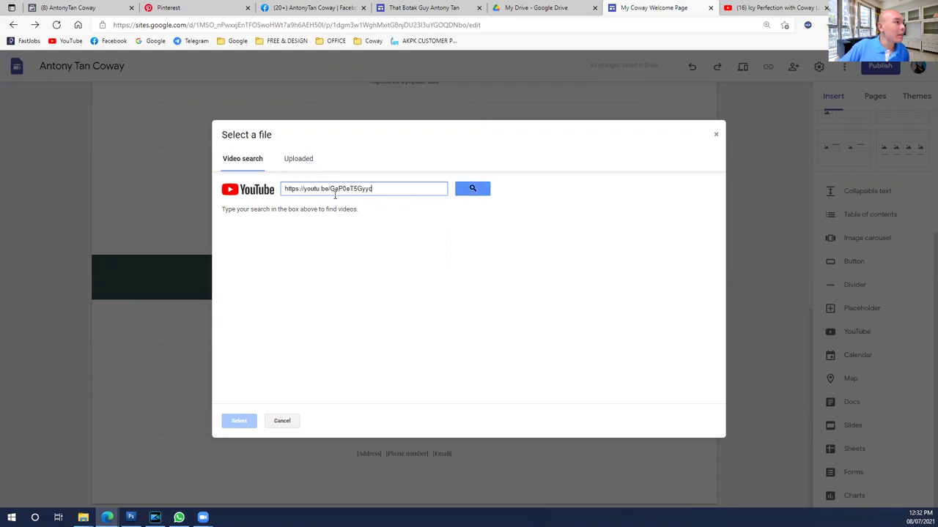
left_click(470, 191)
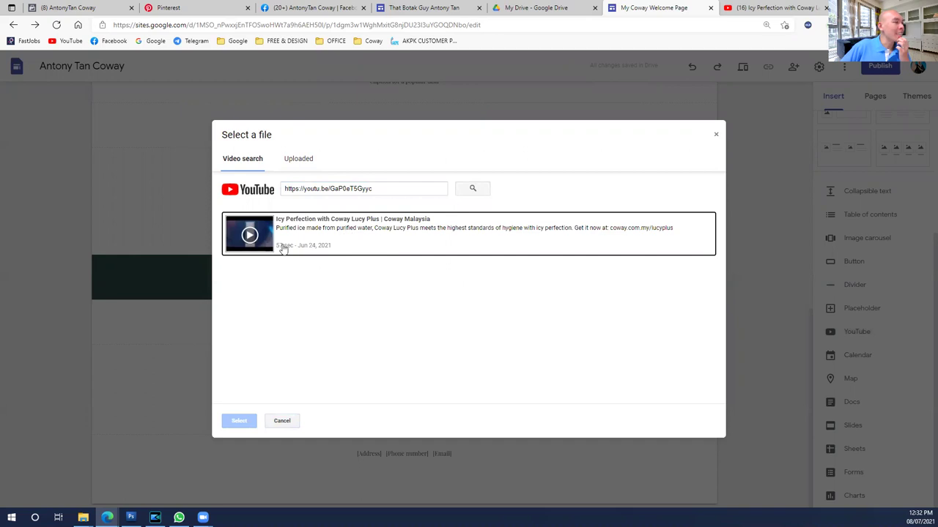
left_click(267, 230)
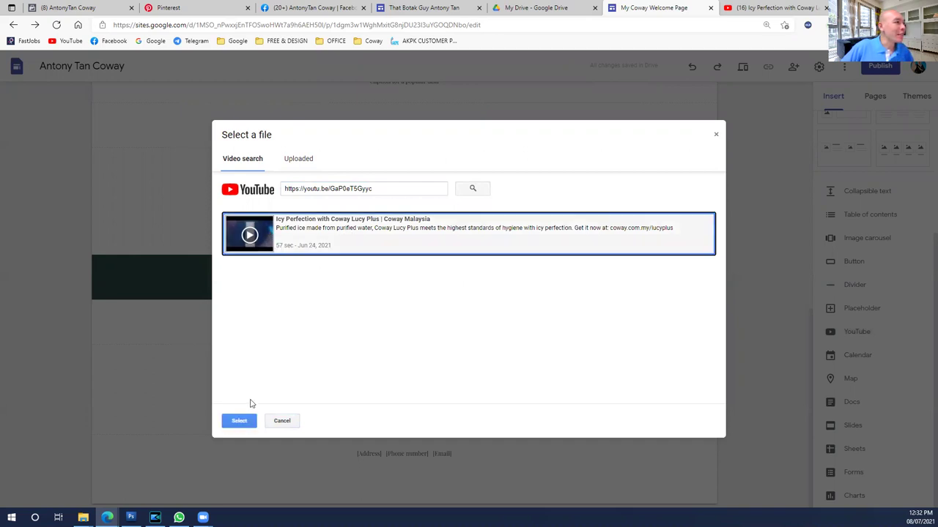
left_click(236, 420)
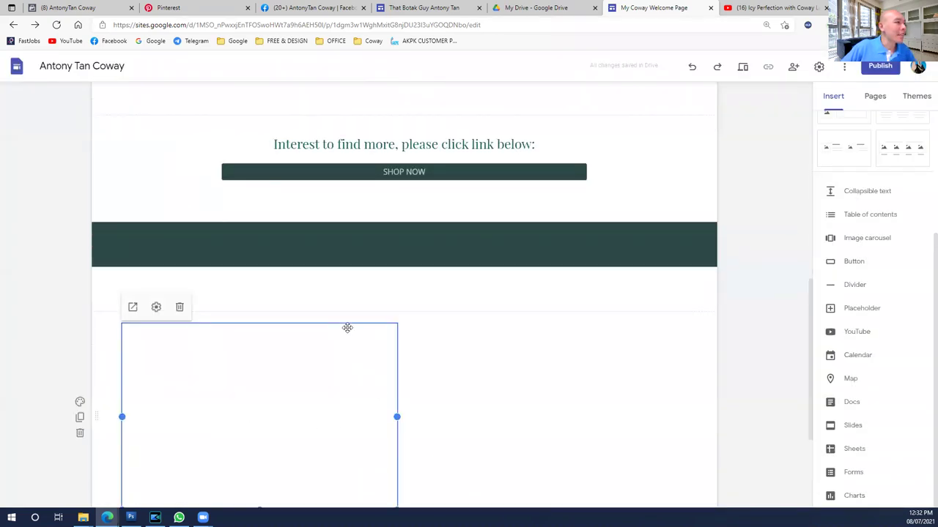
scroll(366, 337, "down", 3)
left_click_drag(392, 220, 407, 215)
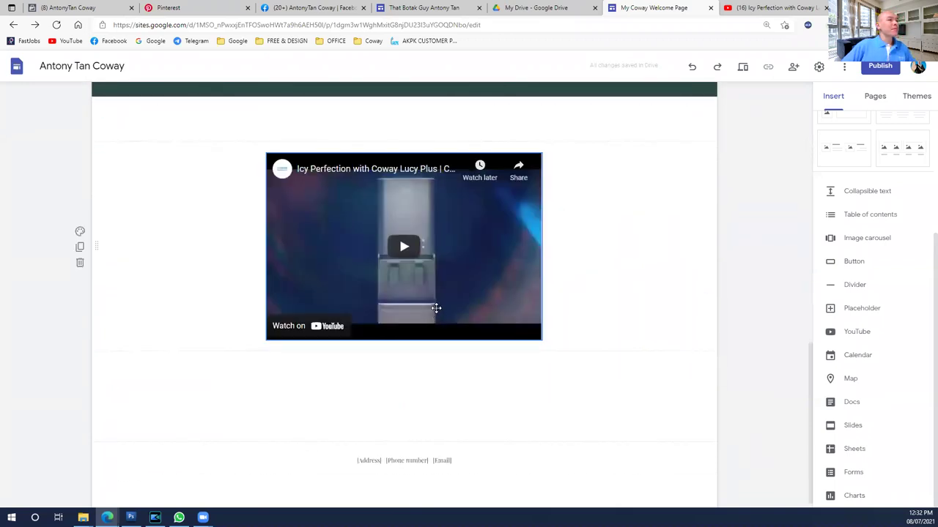
scroll(312, 240, "down", 1)
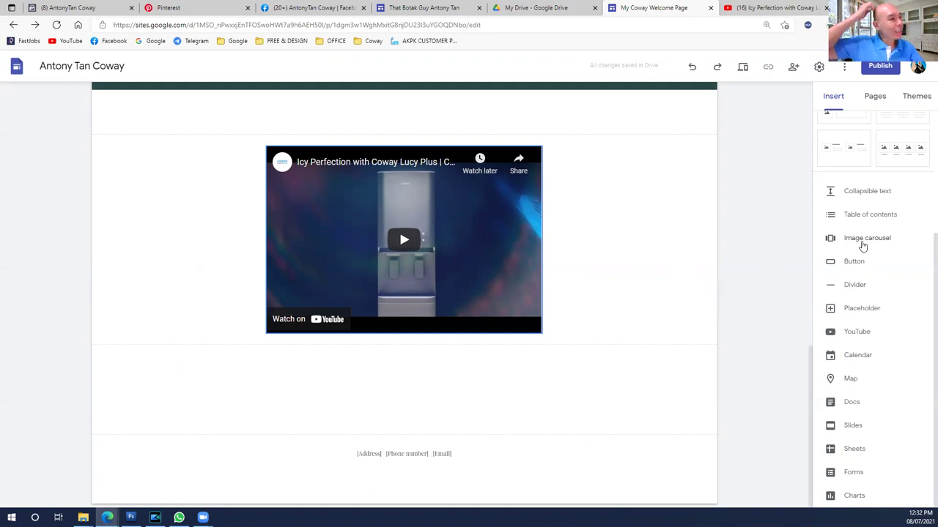
left_click(863, 241)
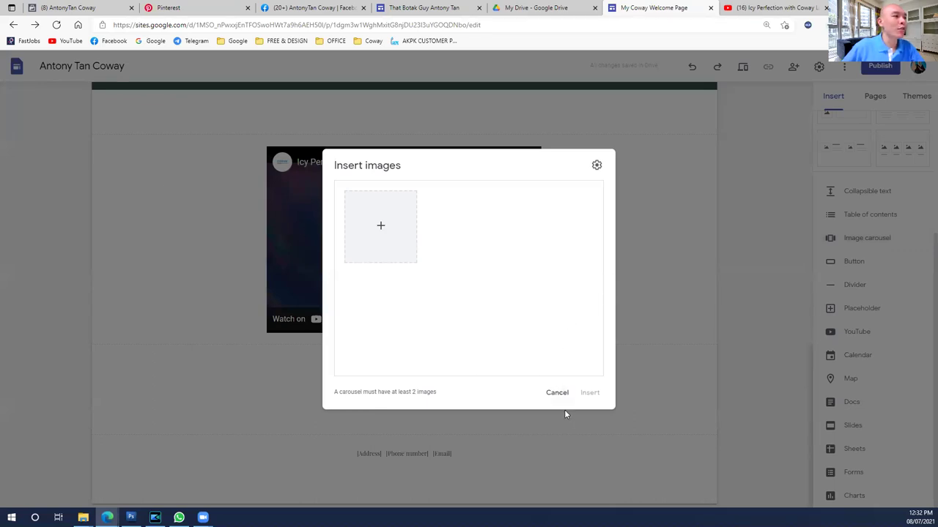
left_click(390, 231)
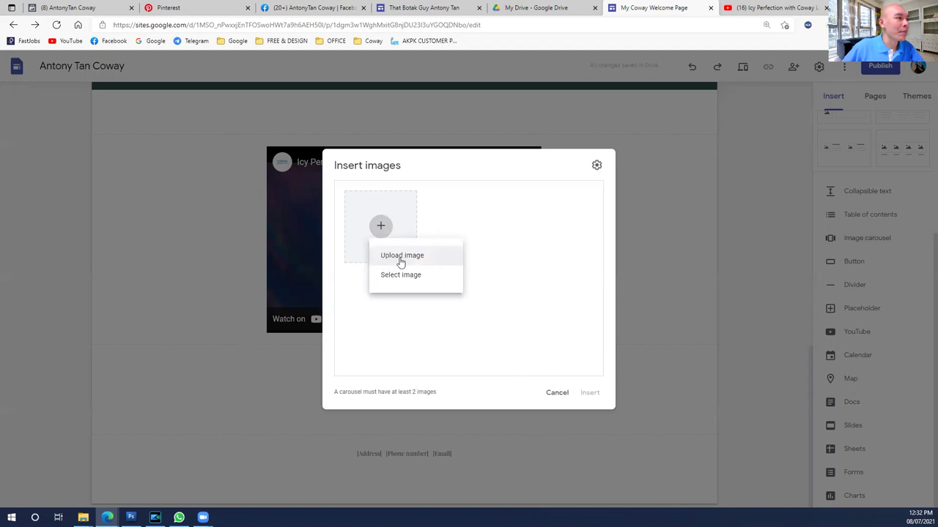
left_click(430, 255)
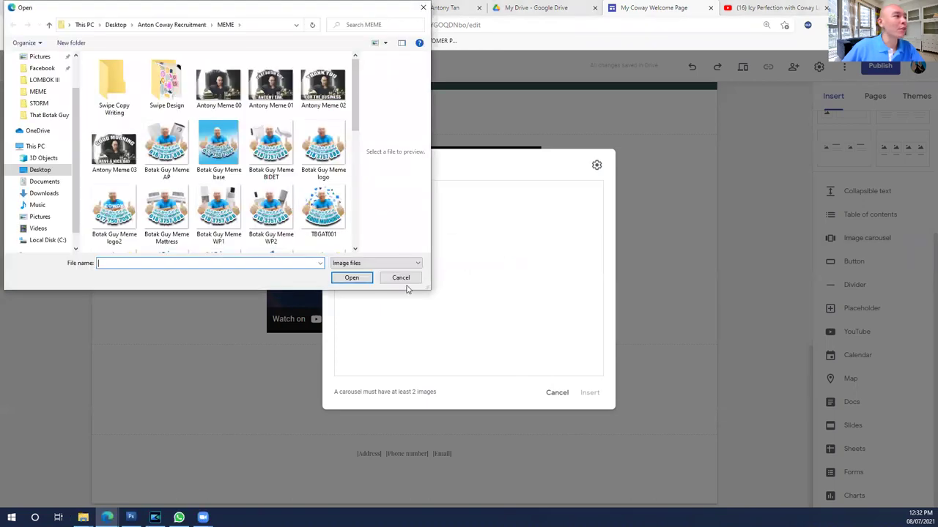
left_click(401, 278)
left_click(379, 231)
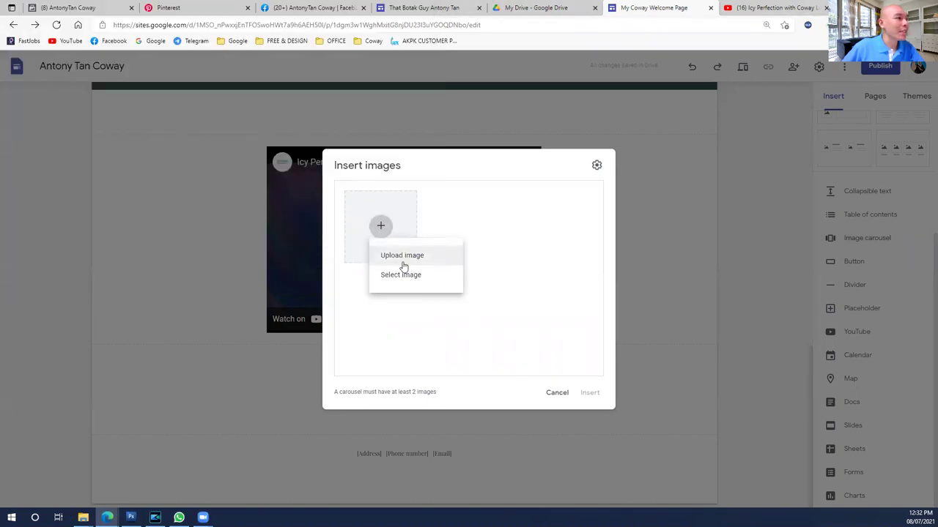
left_click(410, 256)
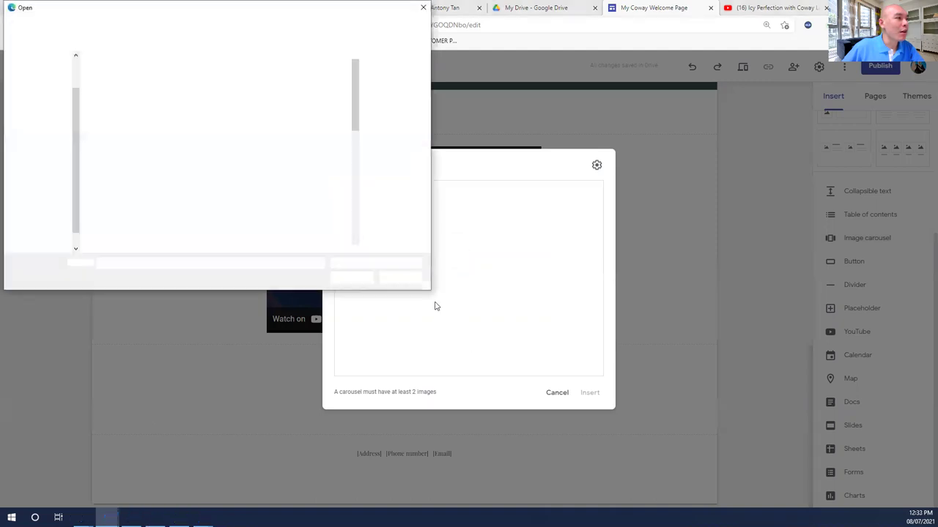
left_click(399, 277)
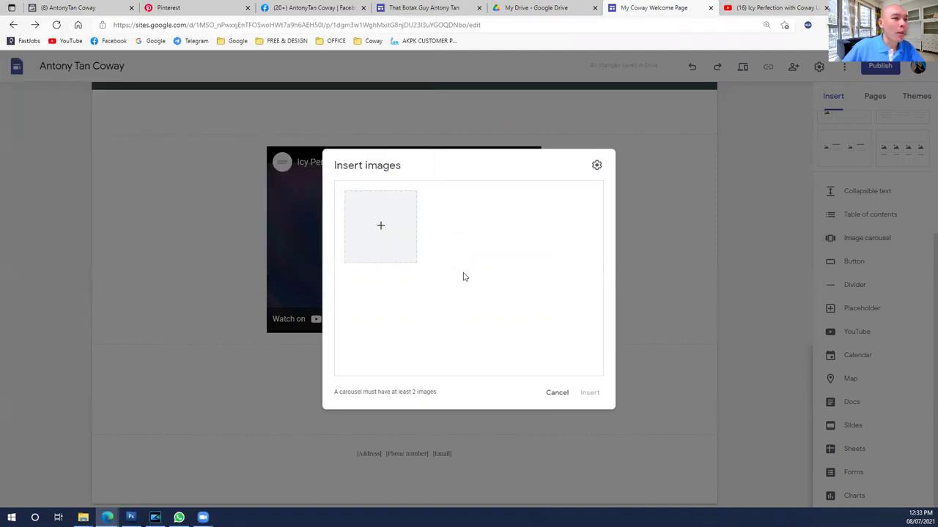
left_click(559, 392)
Add a two-column image and caption layout below the video.
scroll(780, 246, "up", 3)
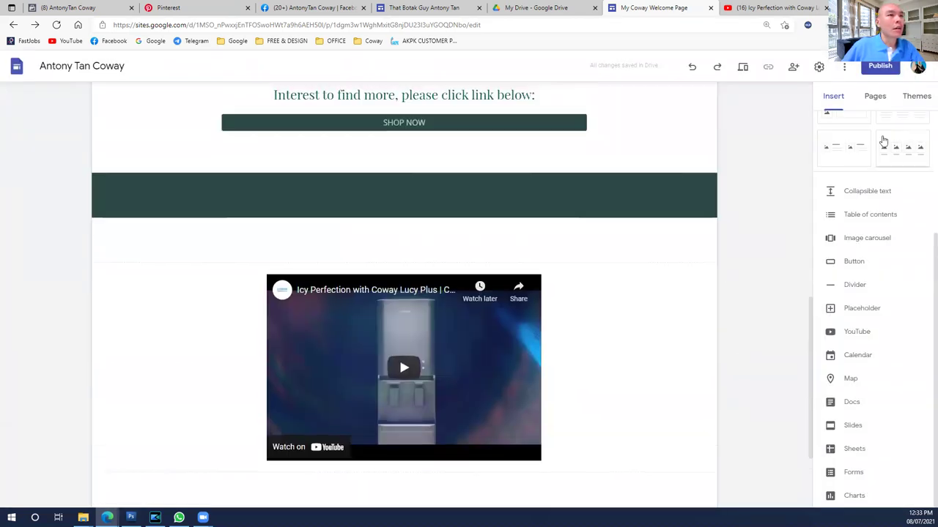
scroll(818, 202, "up", 3)
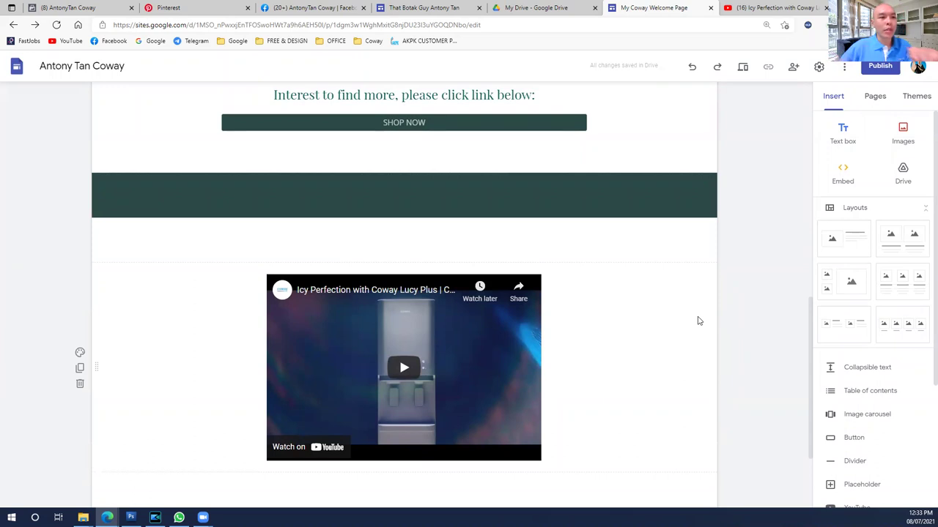
scroll(695, 306, "down", 2)
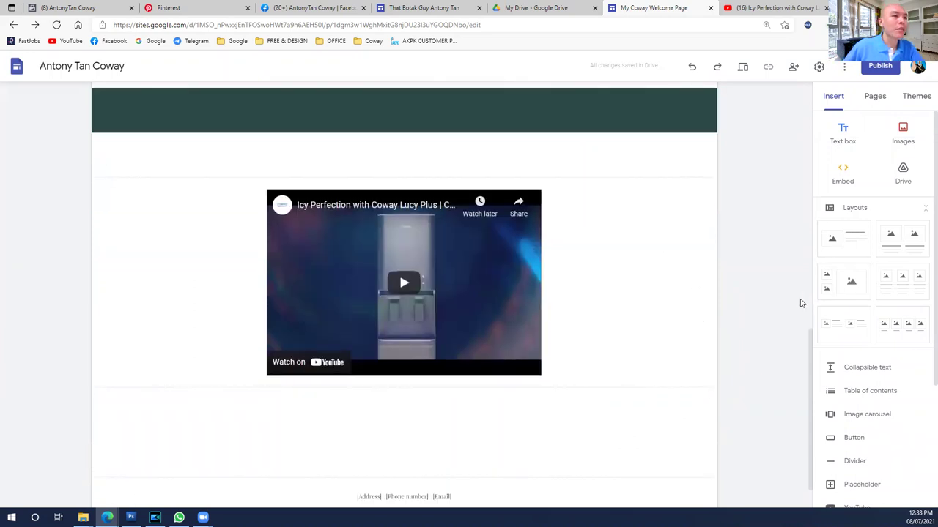
scroll(801, 300, "down", 1)
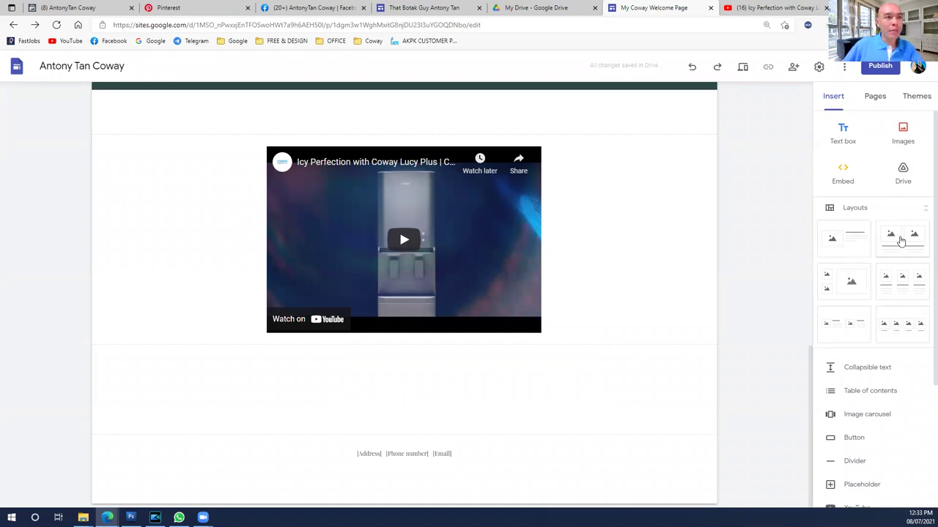
left_click(904, 237)
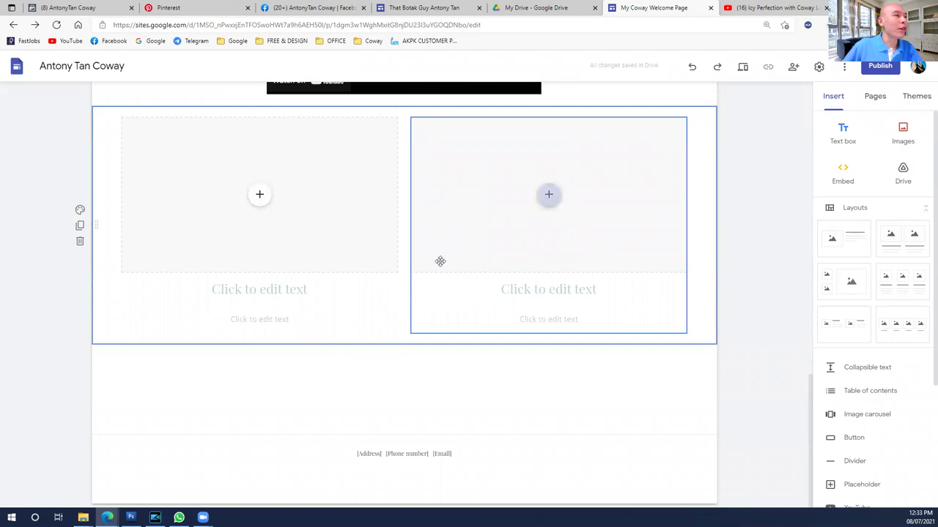
left_click(514, 292)
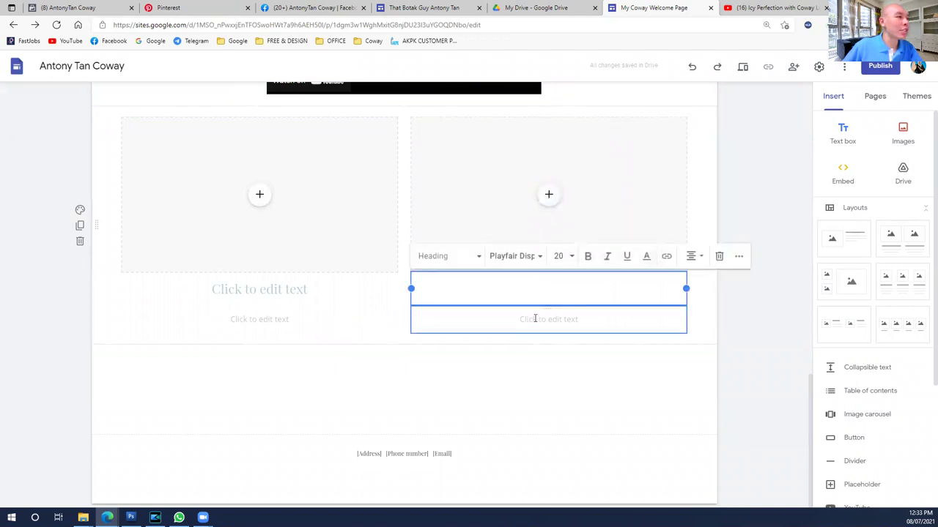
left_click(534, 320)
left_click(549, 196)
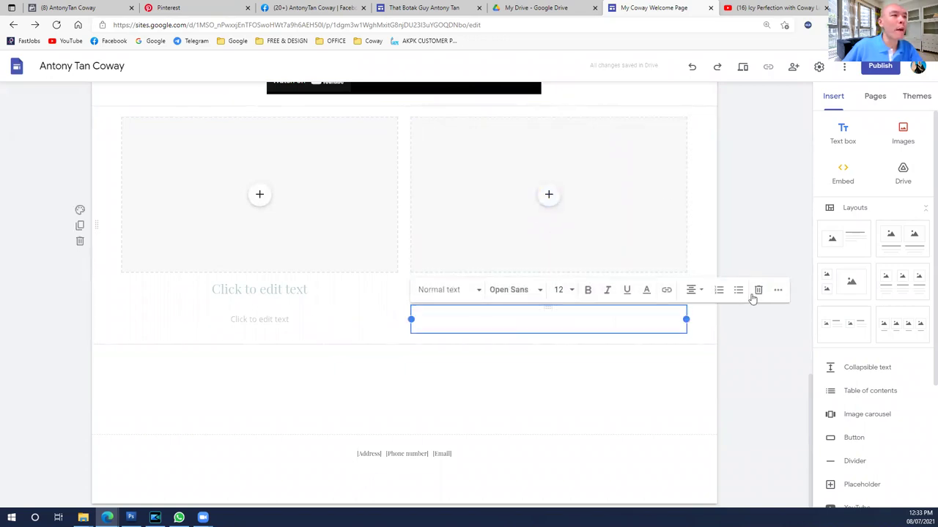
left_click(795, 313)
Add four more layouts: stacked-plus-large images, three images, image-and-text pair, and four images.
left_click(849, 283)
left_click(894, 280)
left_click(846, 325)
left_click(897, 324)
scroll(389, 351, "down", 2)
scroll(413, 337, "up", 1)
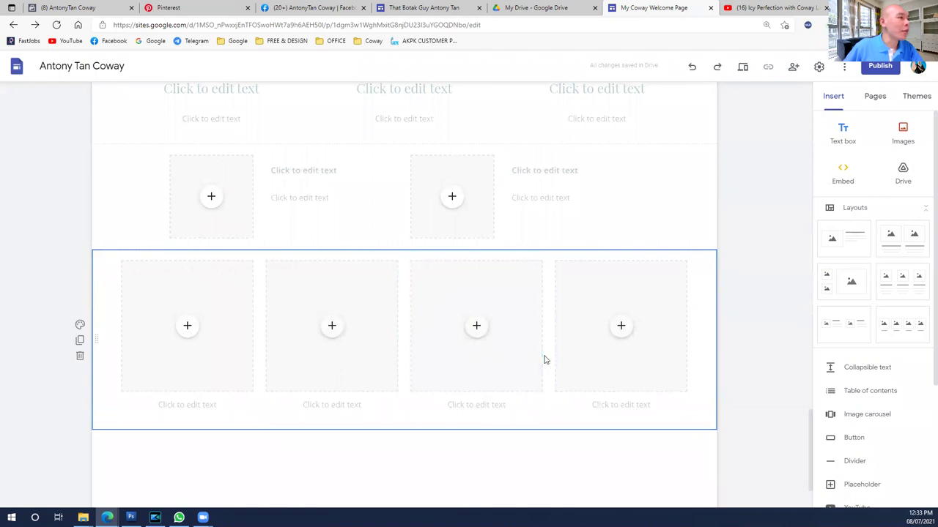
scroll(547, 340, "up", 2)
scroll(477, 327, "up", 5)
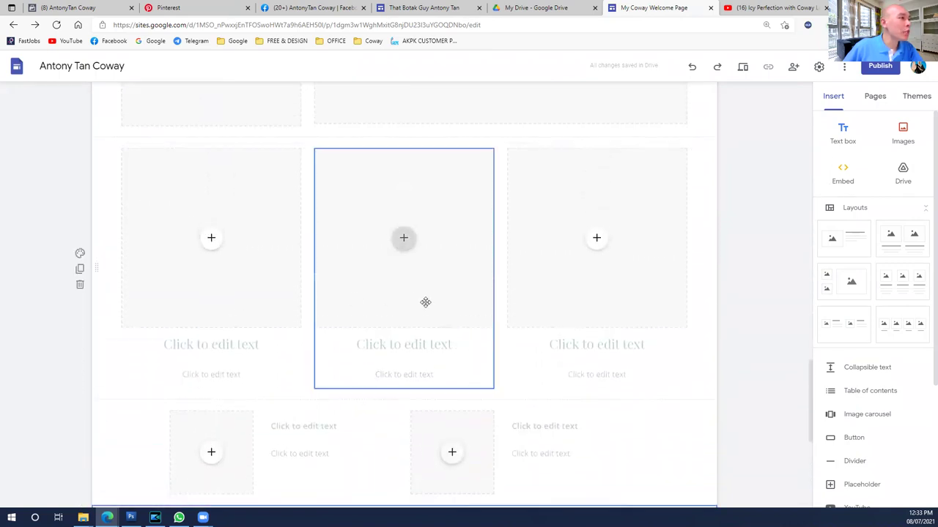
scroll(286, 249, "up", 2)
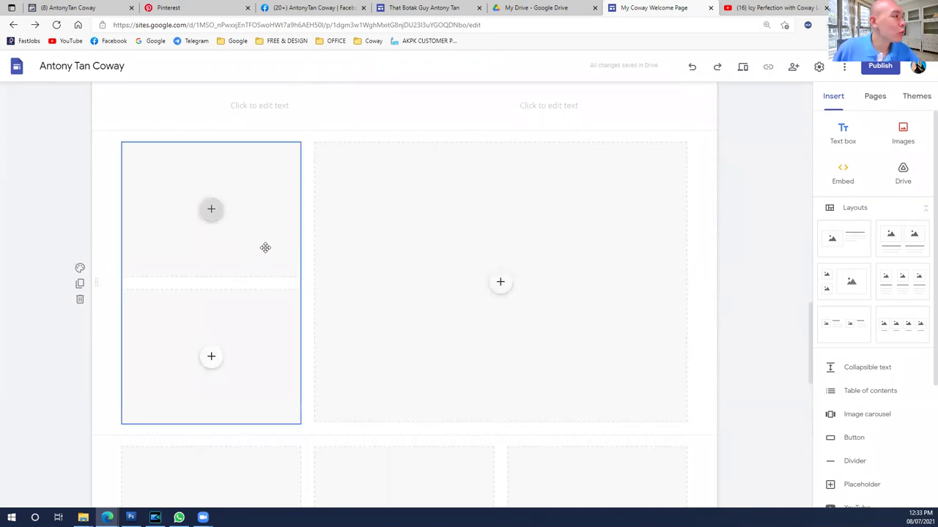
scroll(471, 293, "up", 1)
scroll(471, 292, "up", 4)
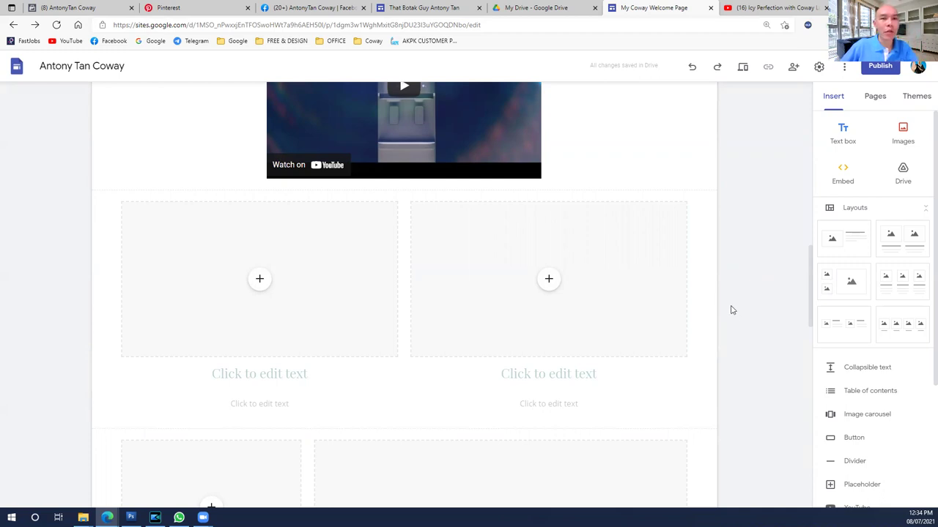
scroll(760, 317, "up", 3)
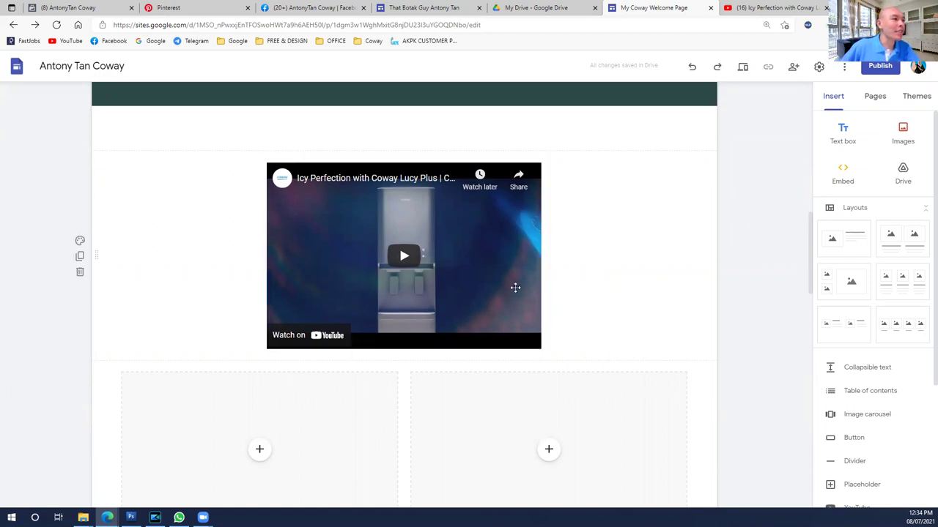
Review the Contact Us, Chef and Menu pages in the navigation sidebar.
scroll(542, 315, "down", 2)
scroll(586, 315, "up", 3)
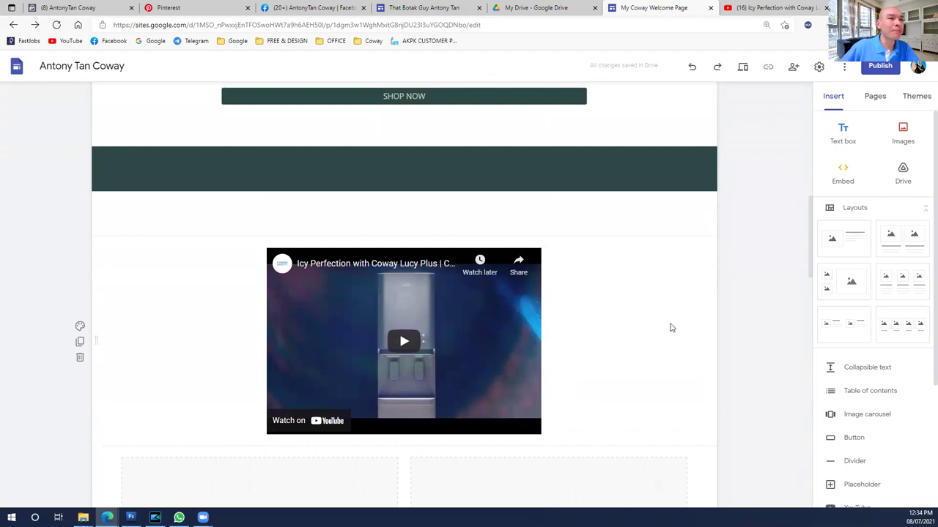
scroll(669, 328, "up", 10)
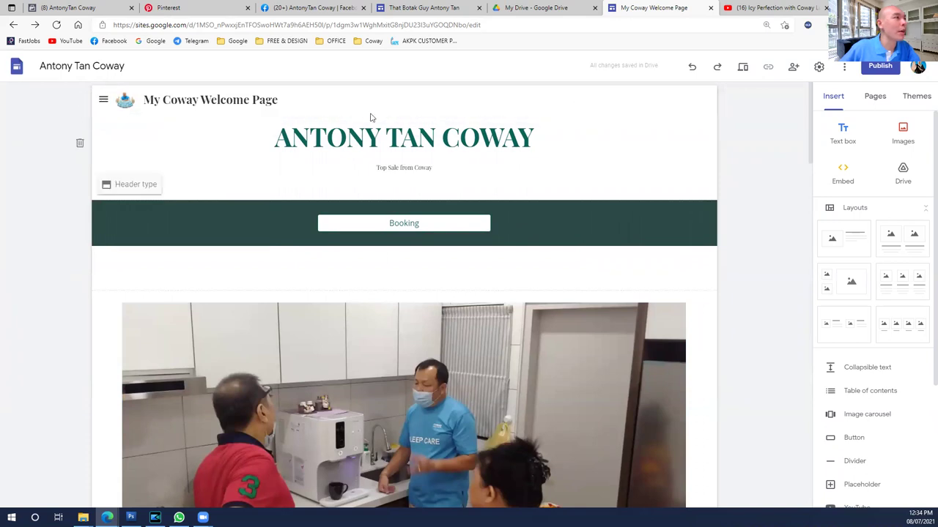
left_click(103, 101)
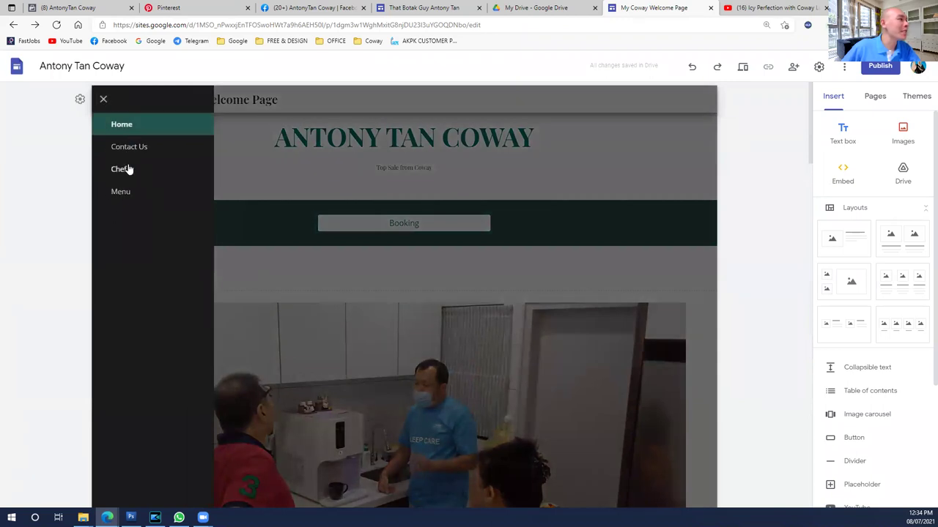
left_click_drag(131, 147, 136, 205)
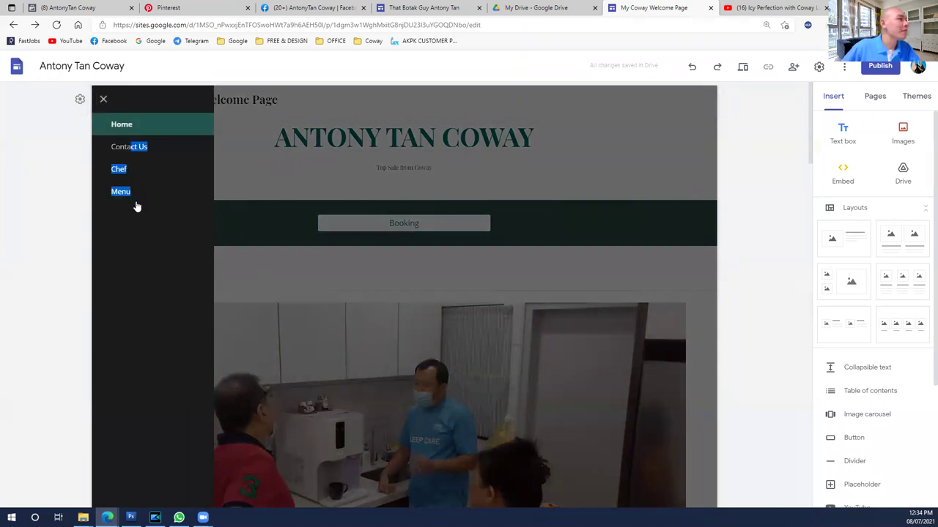
left_click(103, 101)
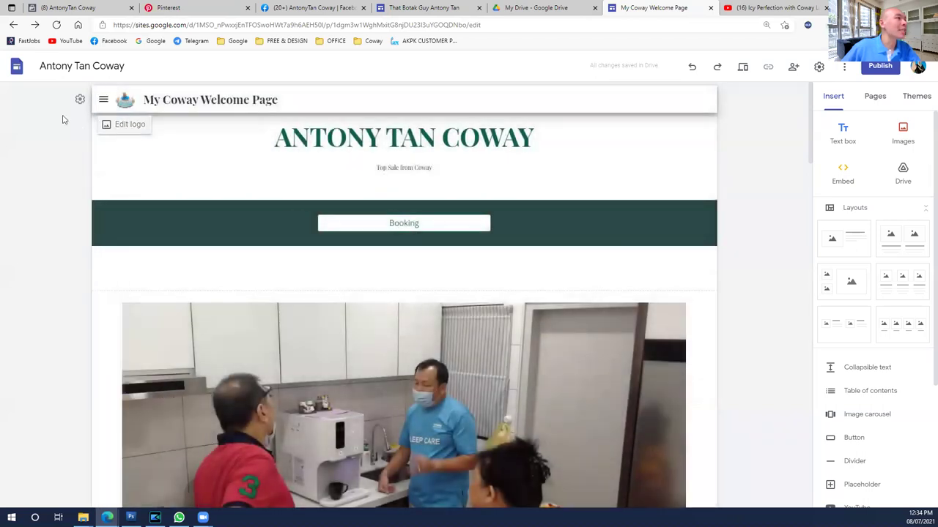
Set the site navigation mode to Top, then show the Pages list.
left_click(80, 99)
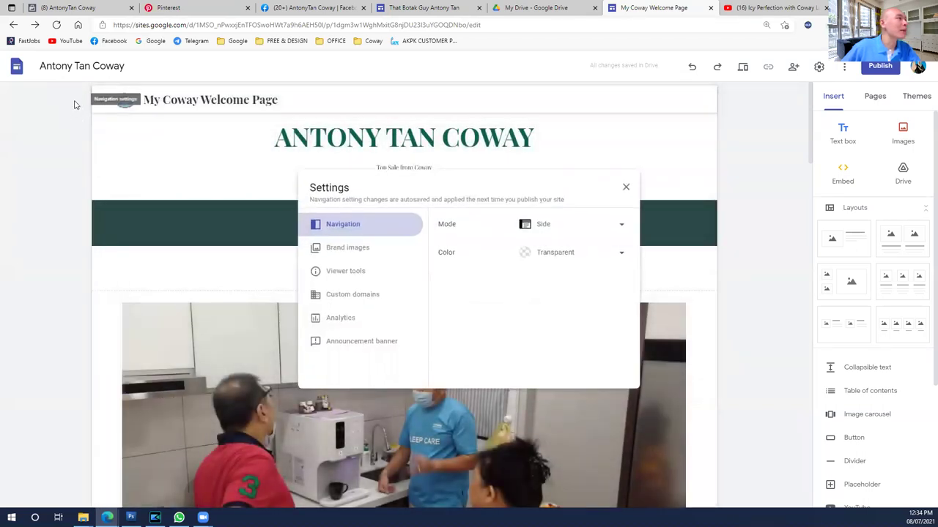
left_click(545, 227)
left_click(540, 200)
left_click(670, 161)
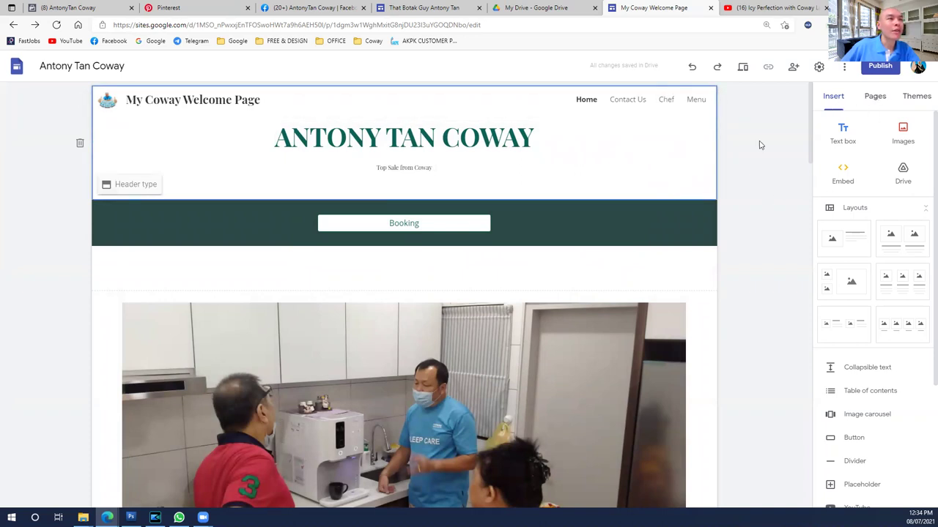
left_click(875, 99)
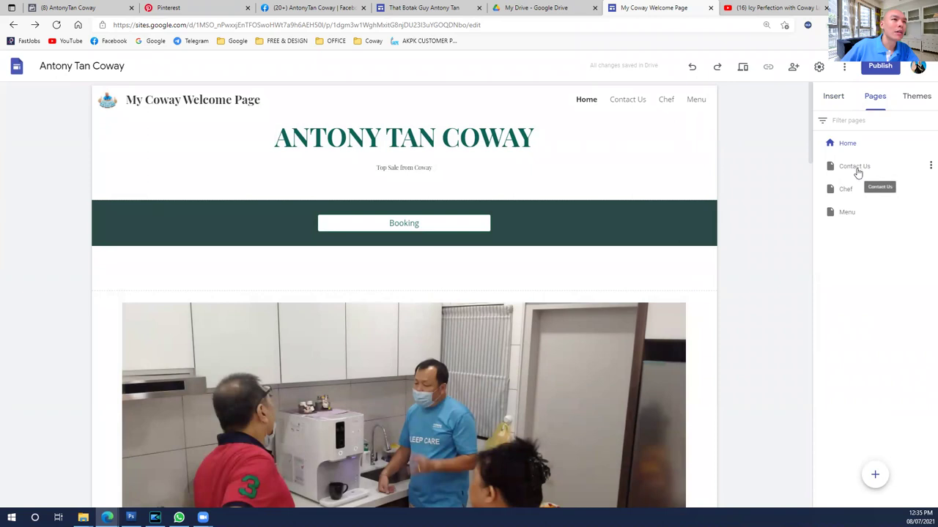
Order the pages Home, Chef, Menu, Contact Us.
left_click_drag(839, 170, 874, 219)
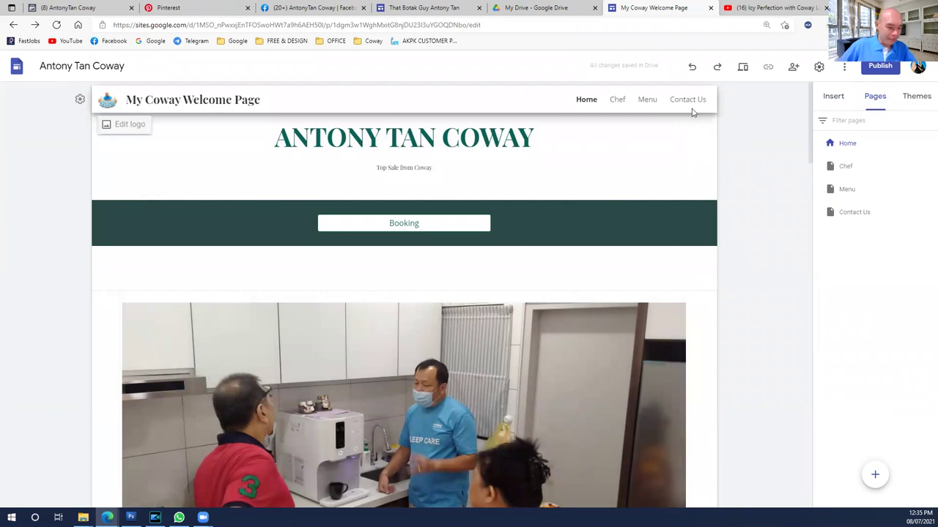
left_click(691, 68)
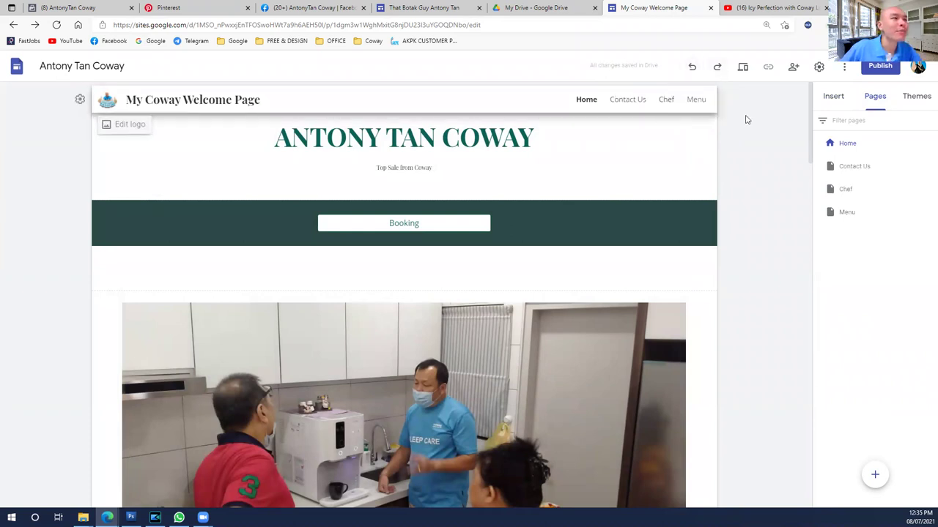
left_click(717, 67)
left_click(691, 67)
left_click(717, 68)
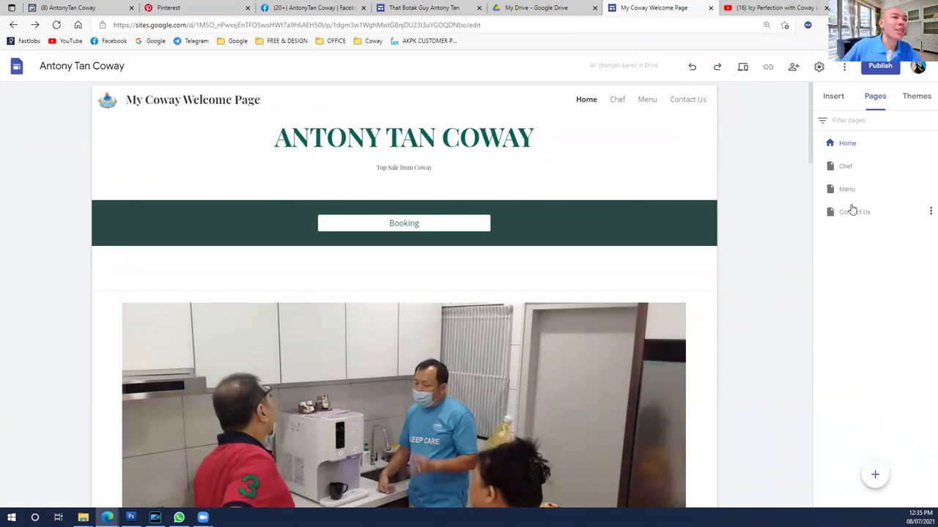
Rename the Chef page to My Profile.
left_click(846, 168)
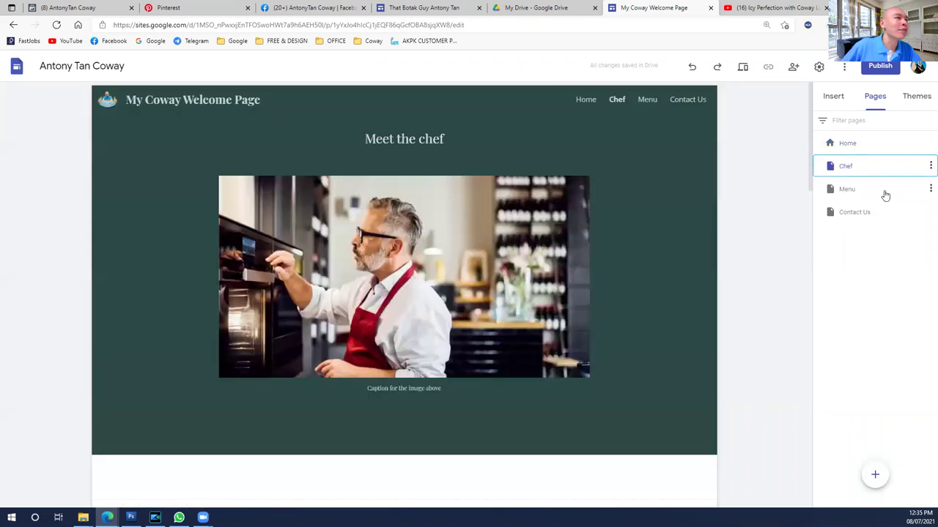
double_click(846, 168)
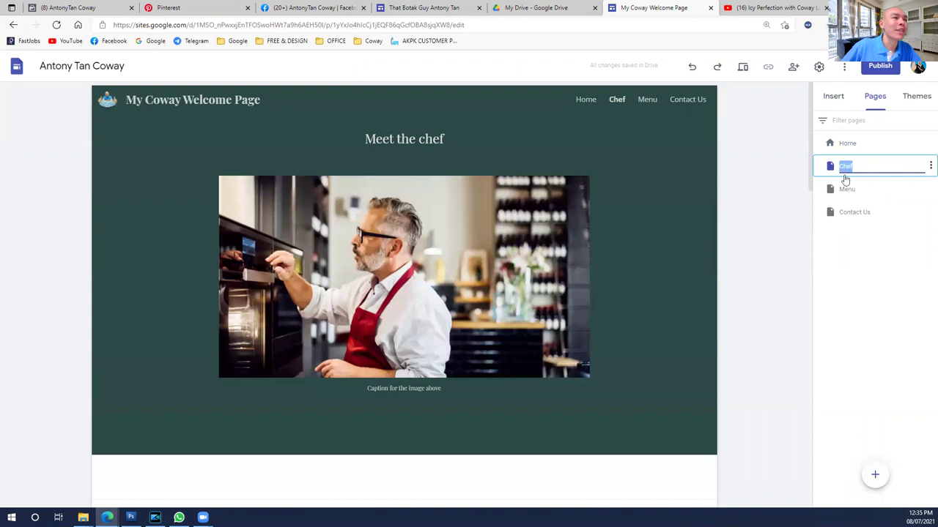
type("A")
key("BackSpace")
type("My Profile")
key("Return")
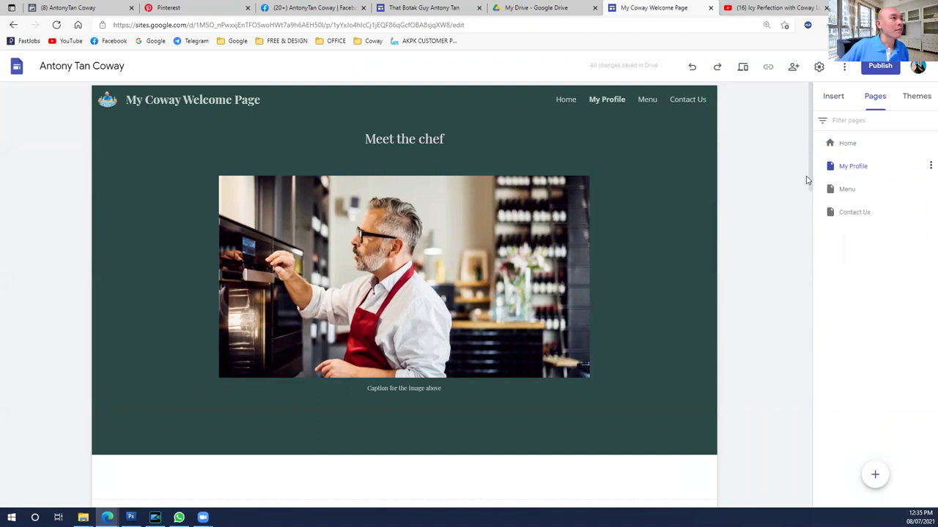
Rename the Menu page to Catalogue, correcting the typo, and open it.
double_click(845, 191)
type("catlogue")
key("Return")
double_click(850, 194)
left_click(861, 187)
type("a")
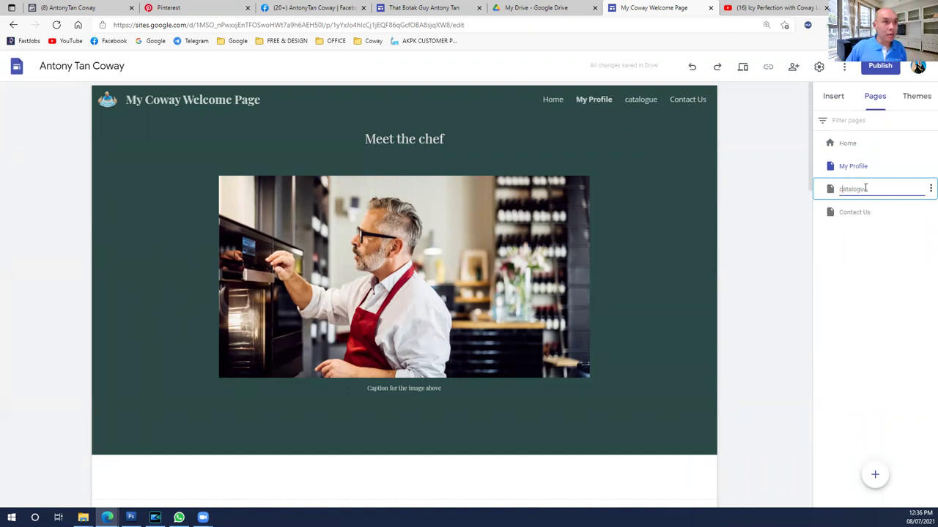
type("C")
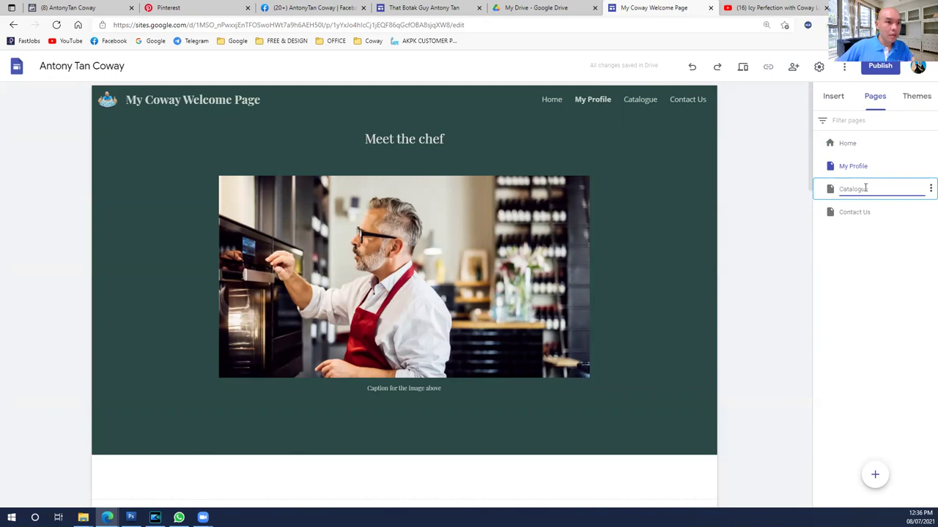
left_click(870, 267)
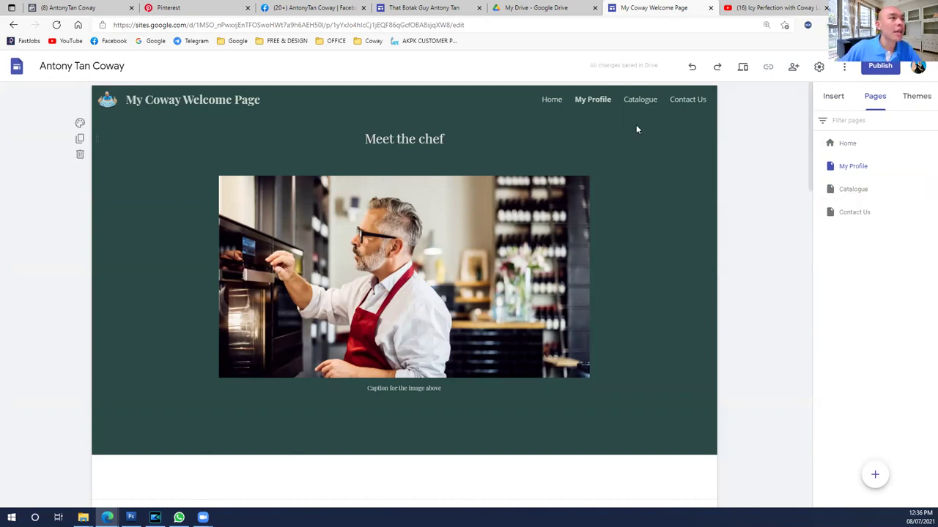
left_click(863, 190)
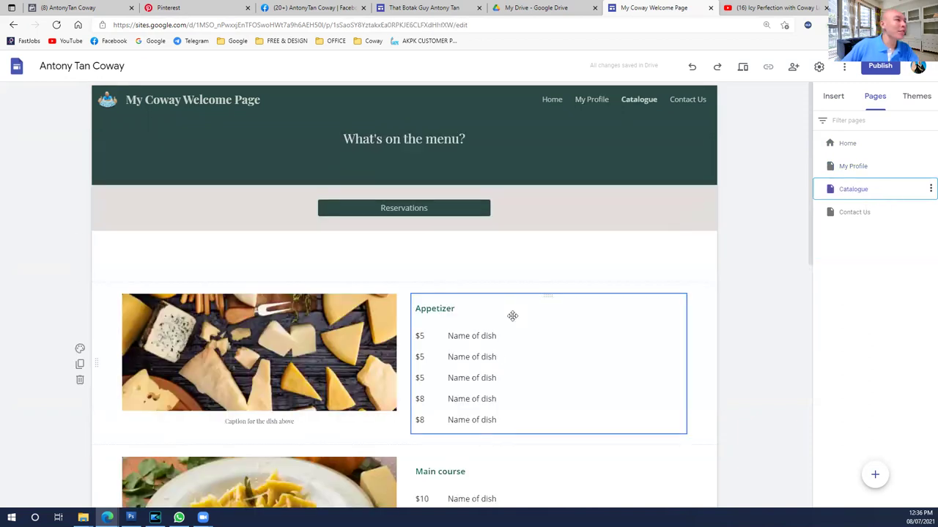
View the My Profile and Contact Us pages, then return to Home's embedded video.
left_click(852, 167)
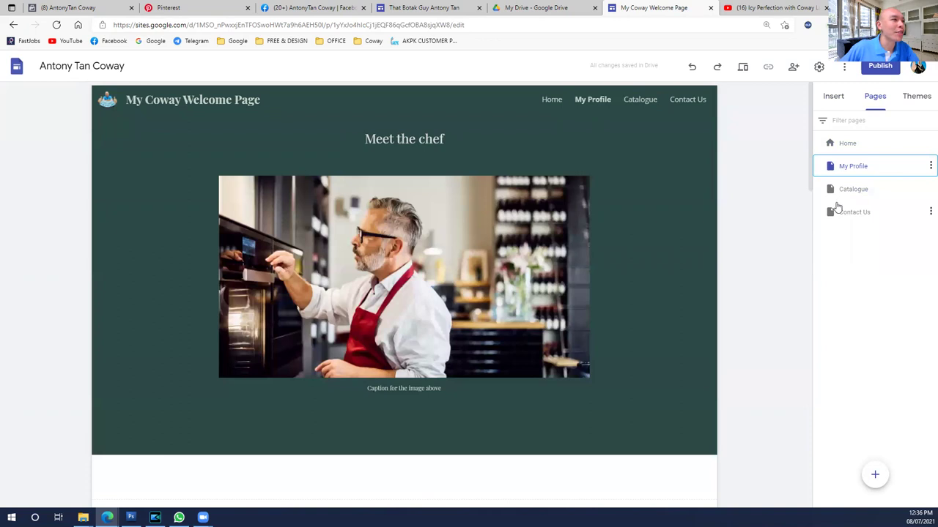
left_click(838, 212)
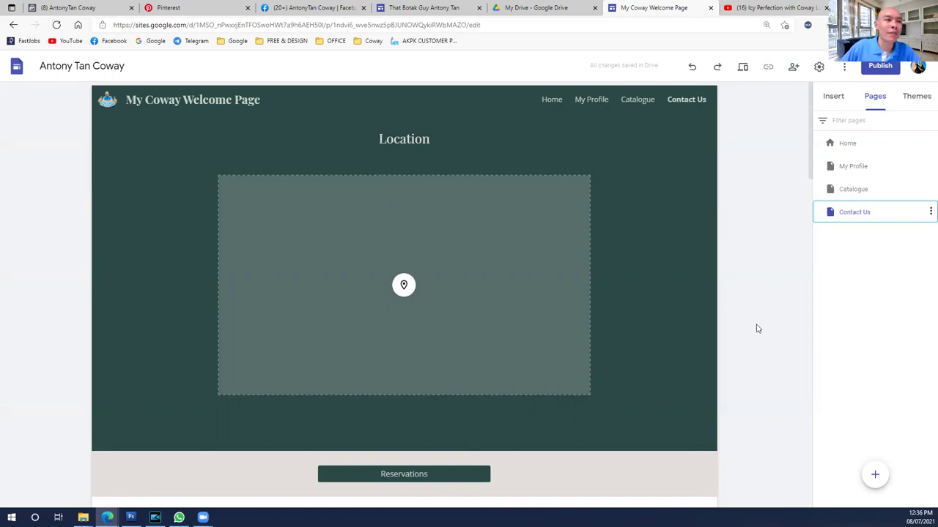
left_click(776, 340)
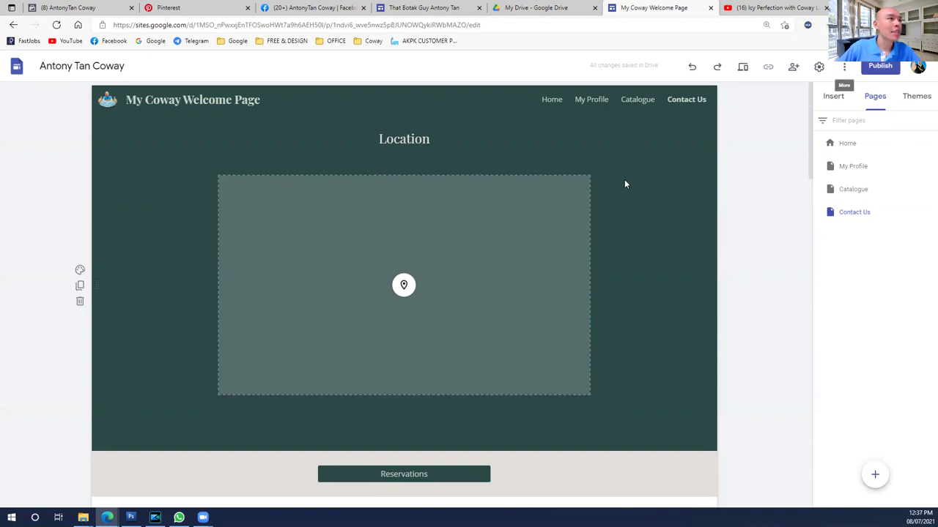
left_click(851, 145)
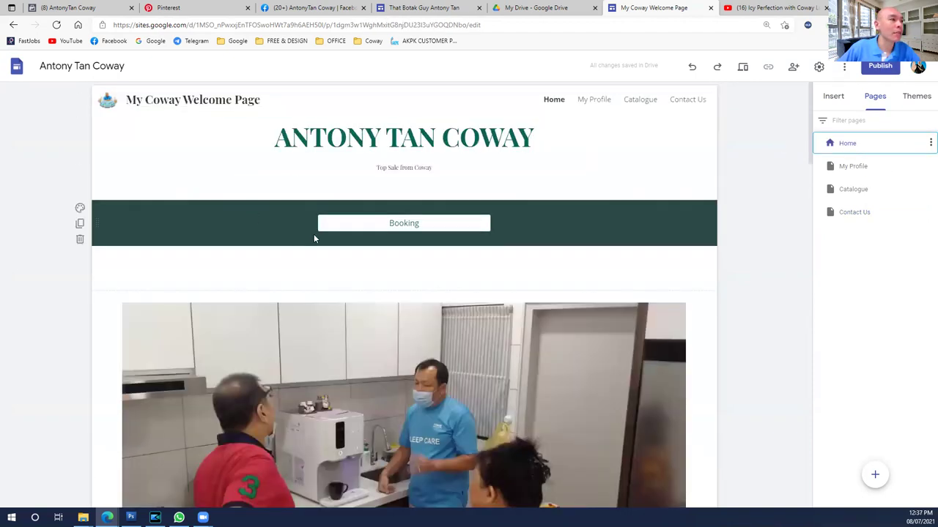
scroll(484, 288, "down", 10)
scroll(517, 274, "down", 4)
scroll(601, 197, "up", 8)
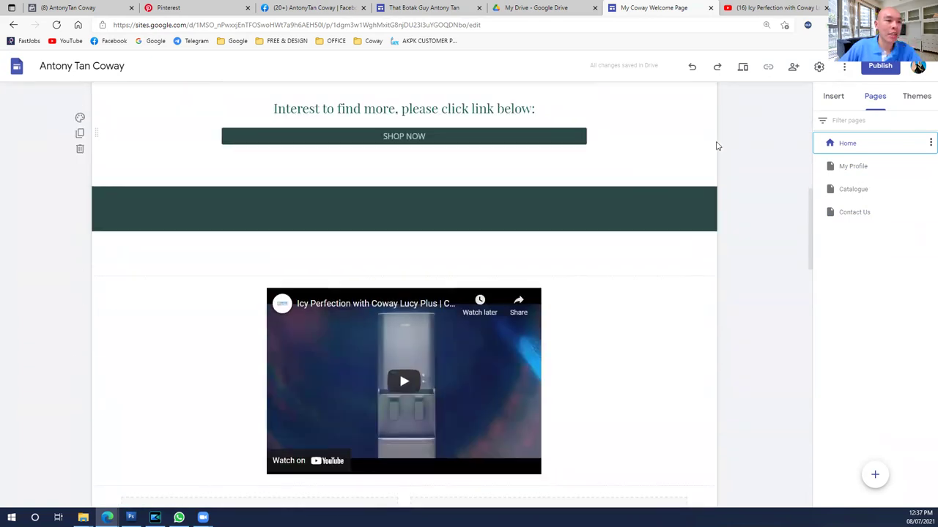
Replace the web address mycowaywelcomepage with antonytancoway in the Publish to the web dialog.
left_click(881, 66)
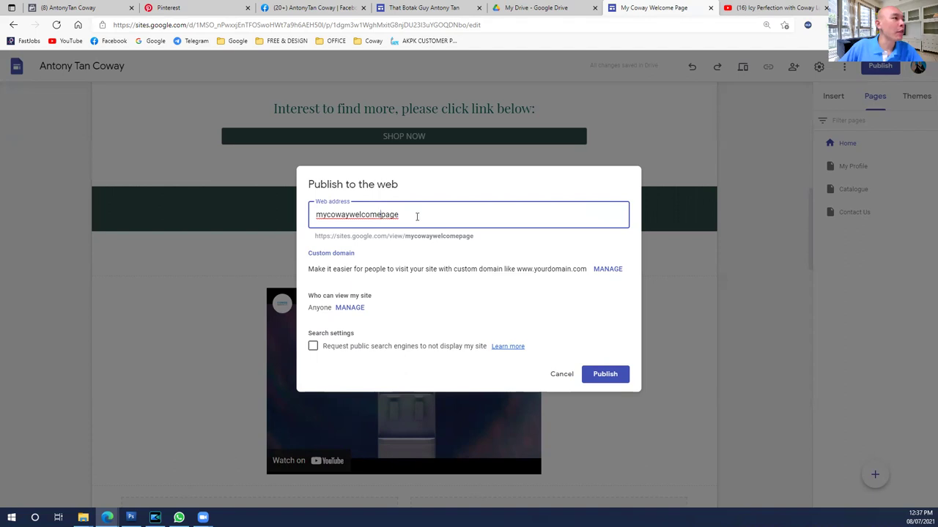
left_click_drag(416, 216, 289, 226)
type("an")
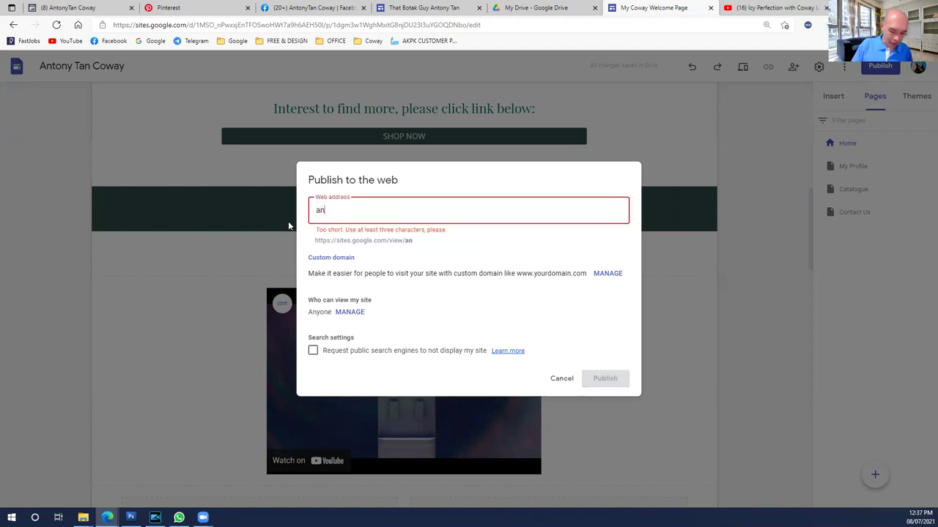
type("tonytancoway")
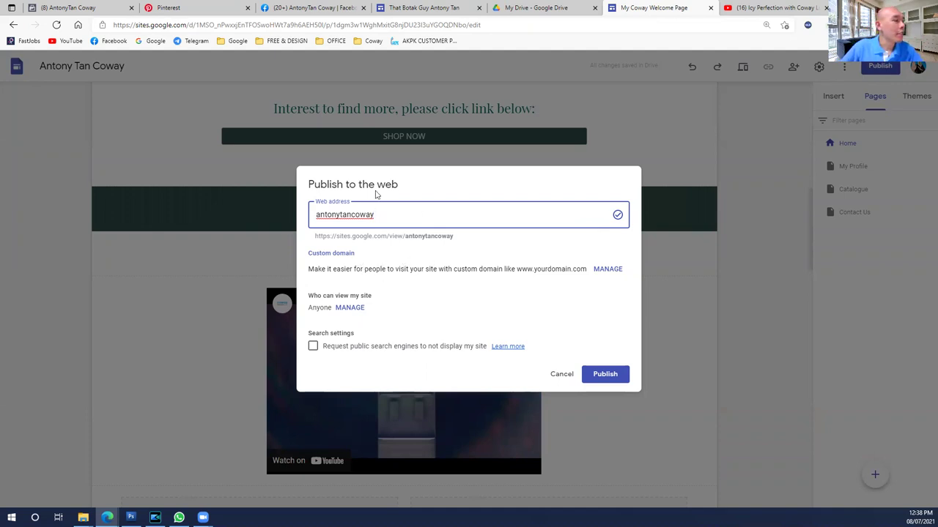
double_click(343, 215)
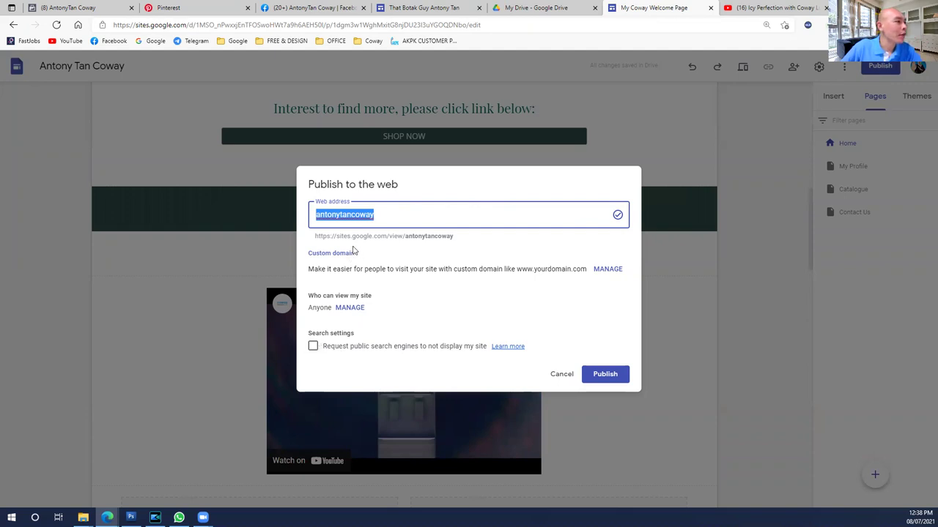
left_click(390, 212)
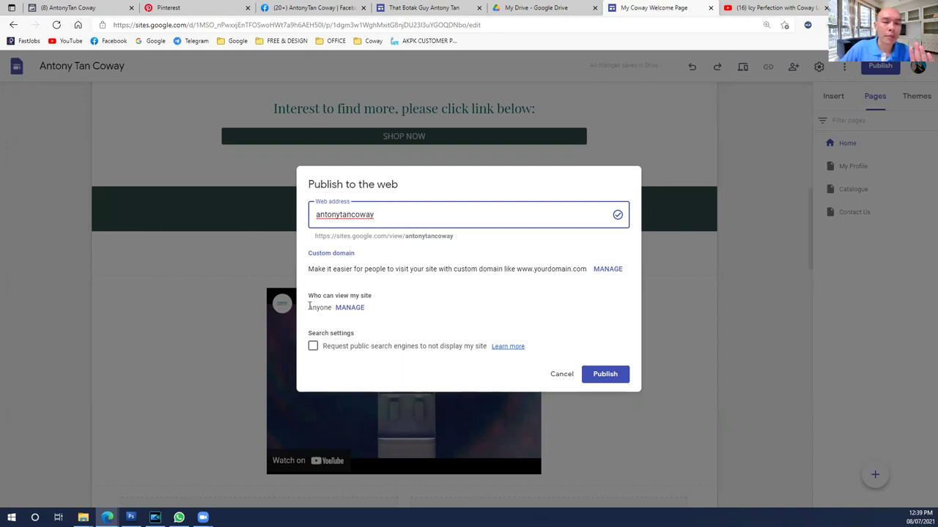
Publish the site at antonytancoway, review the changes, and return to the editor.
left_click(605, 375)
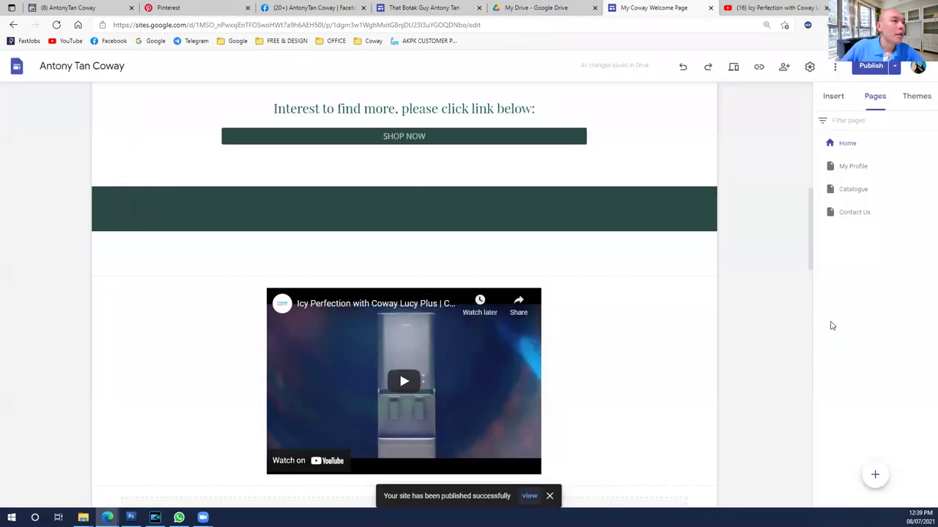
left_click(871, 66)
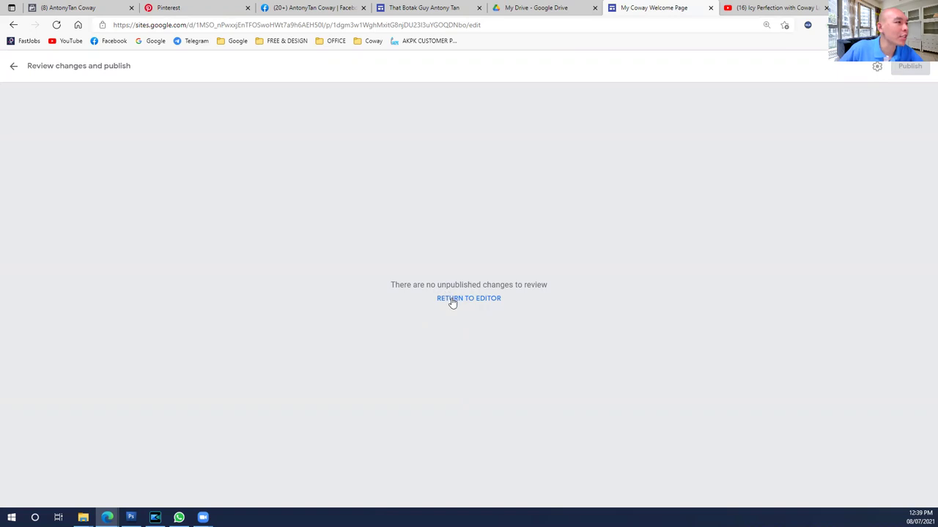
left_click(472, 300)
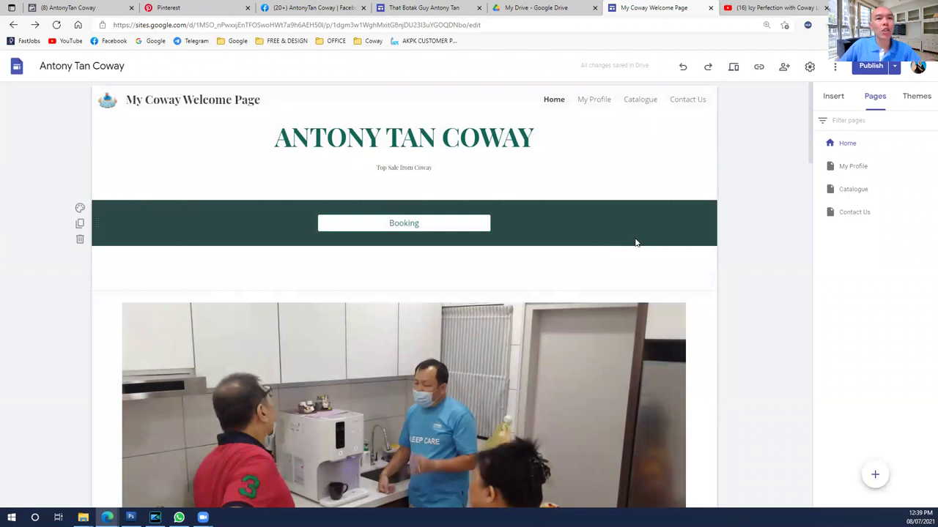
Check the publish options' Review changes to confirm nothing is left unpublished.
left_click(895, 67)
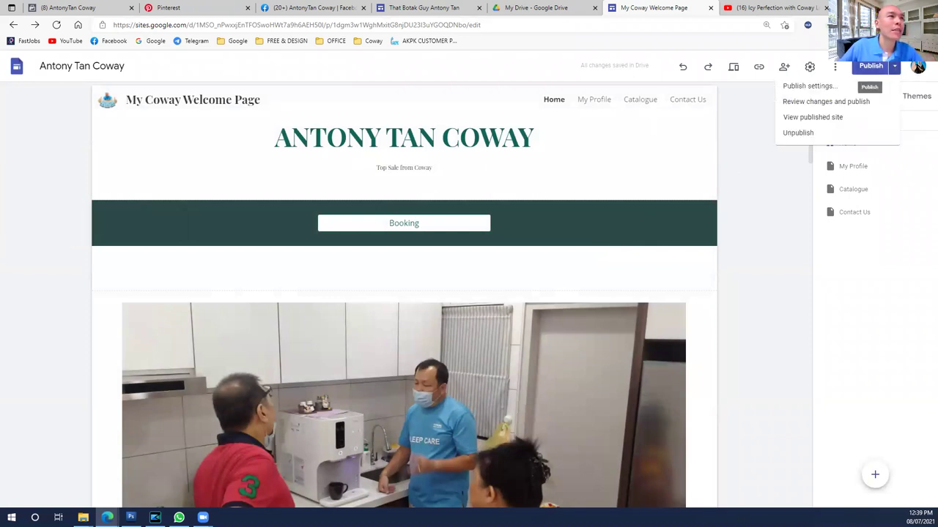
left_click(787, 185)
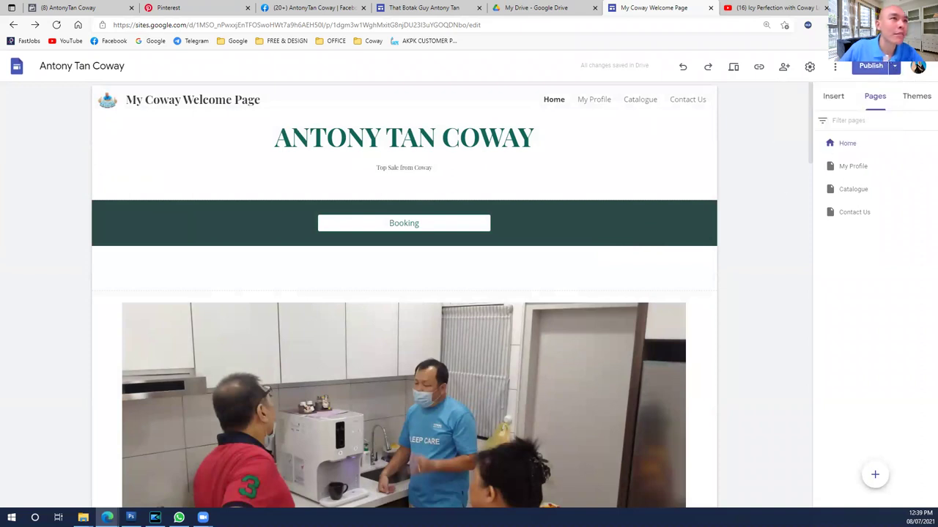
left_click(895, 67)
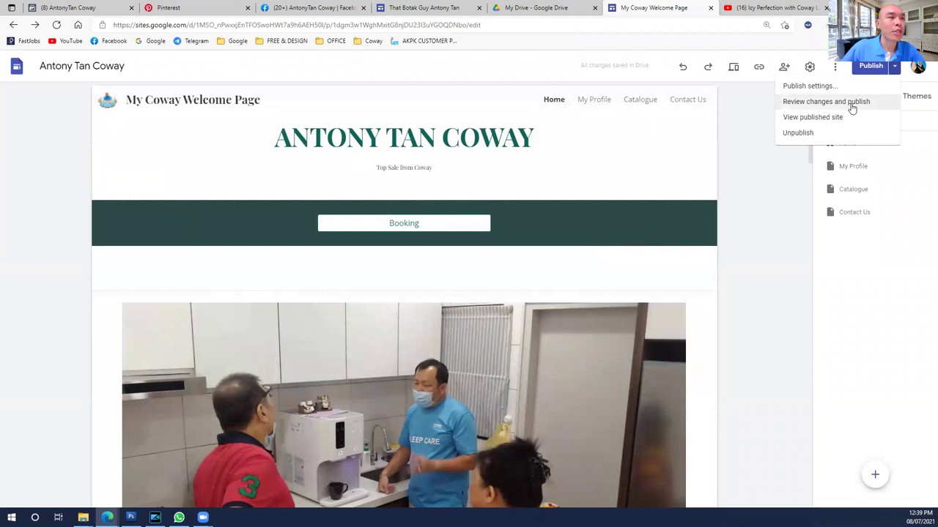
left_click(851, 105)
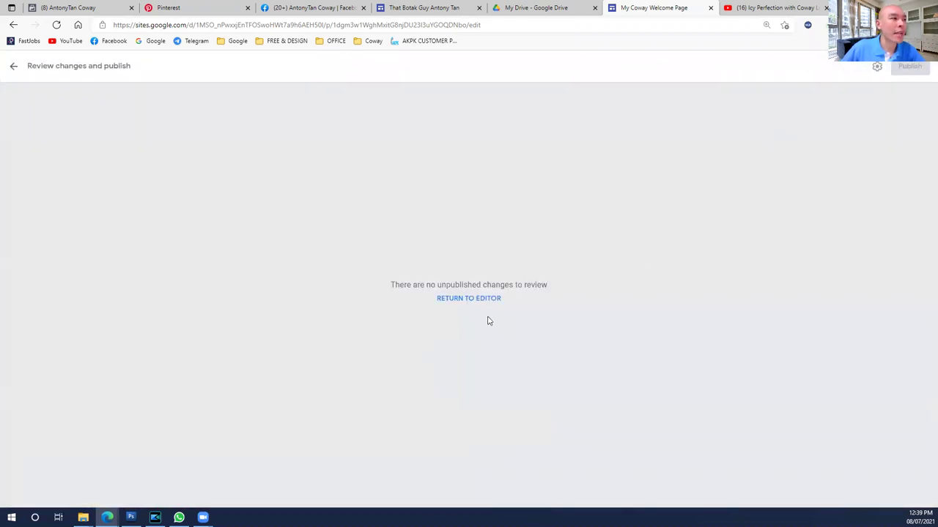
left_click(449, 300)
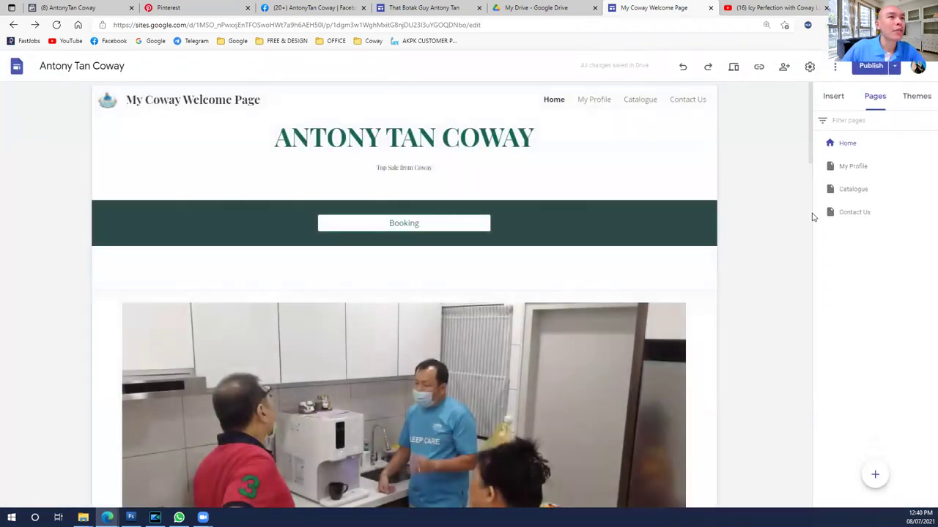
left_click(894, 66)
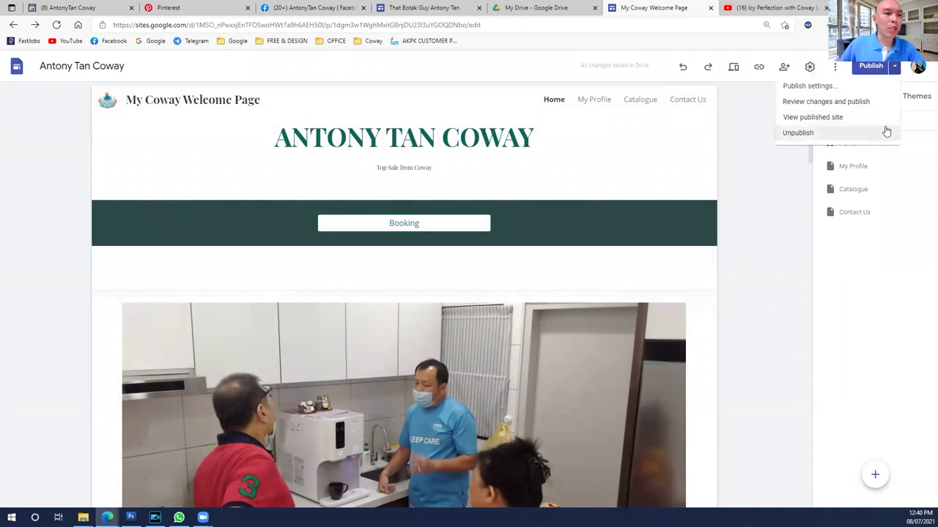
Open the live published site and scroll through its home page.
left_click(812, 118)
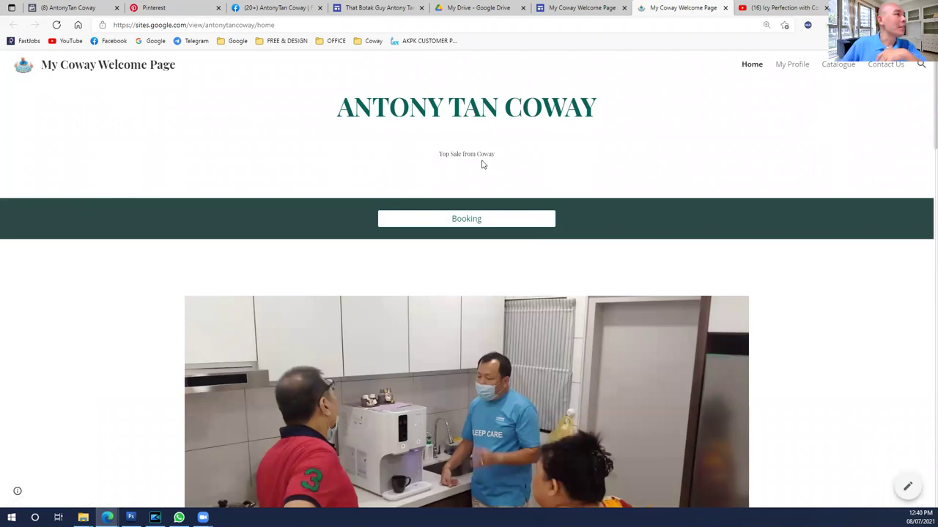
scroll(481, 163, "down", 5)
scroll(473, 181, "down", 6)
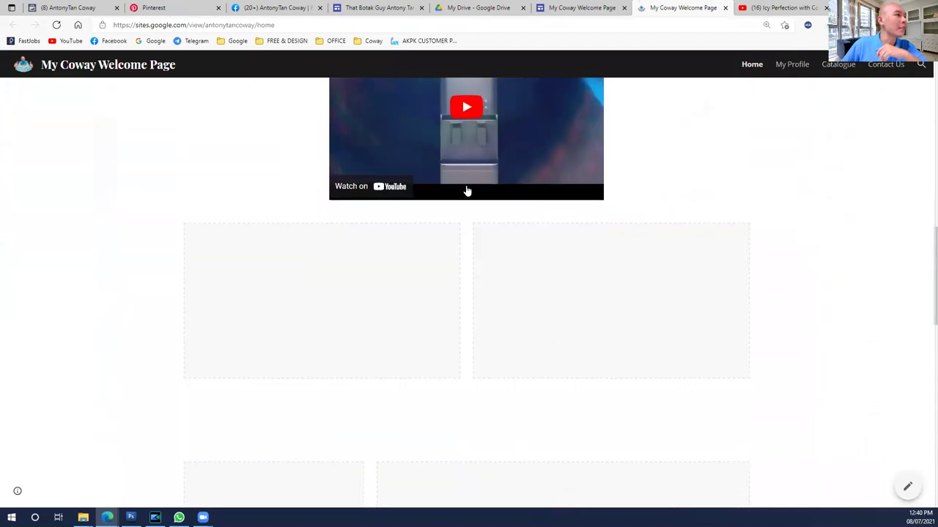
scroll(508, 178, "up", 2)
scroll(564, 278, "down", 10)
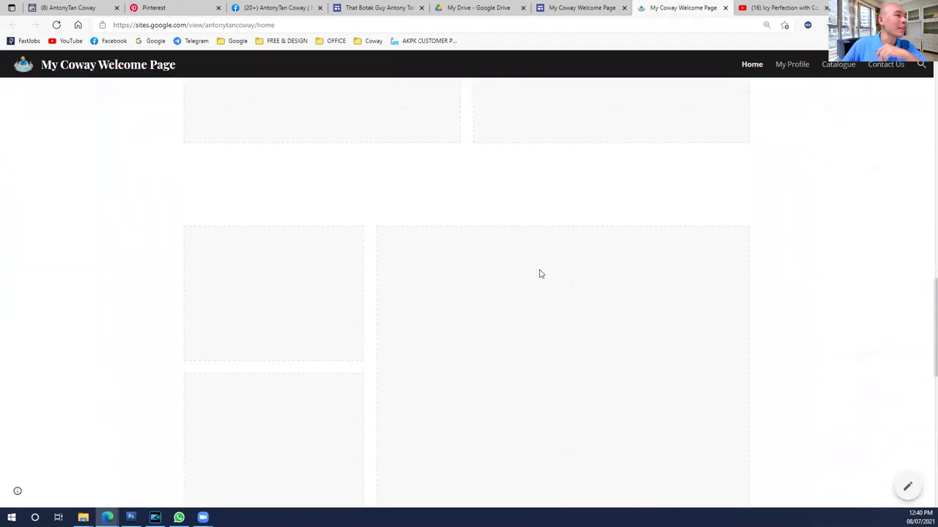
scroll(539, 292, "up", 8)
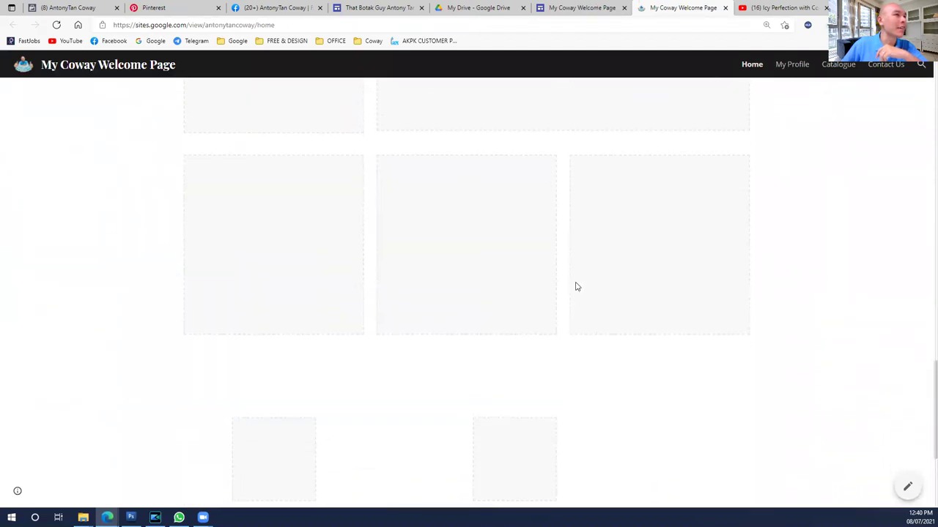
scroll(608, 213, "up", 10)
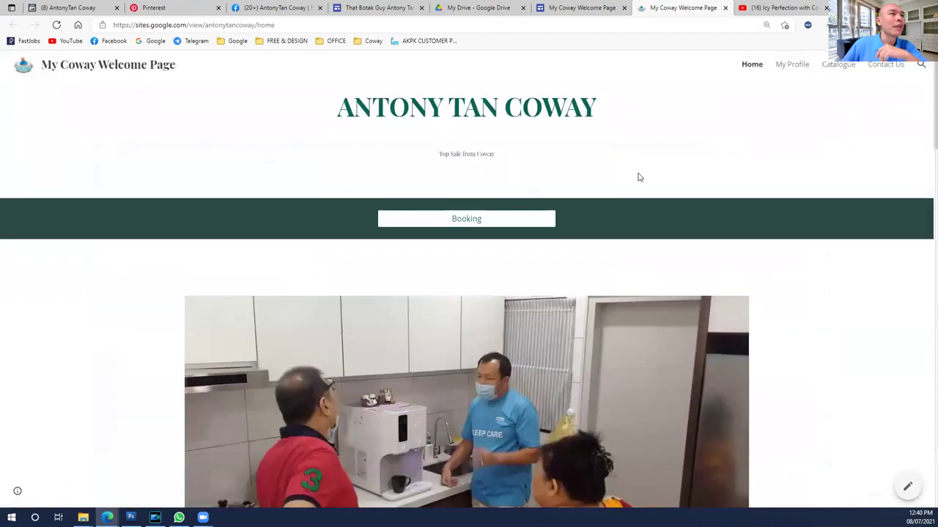
Browse the live My Profile and Catalogue pages, then switch back to the editor tab.
left_click(786, 67)
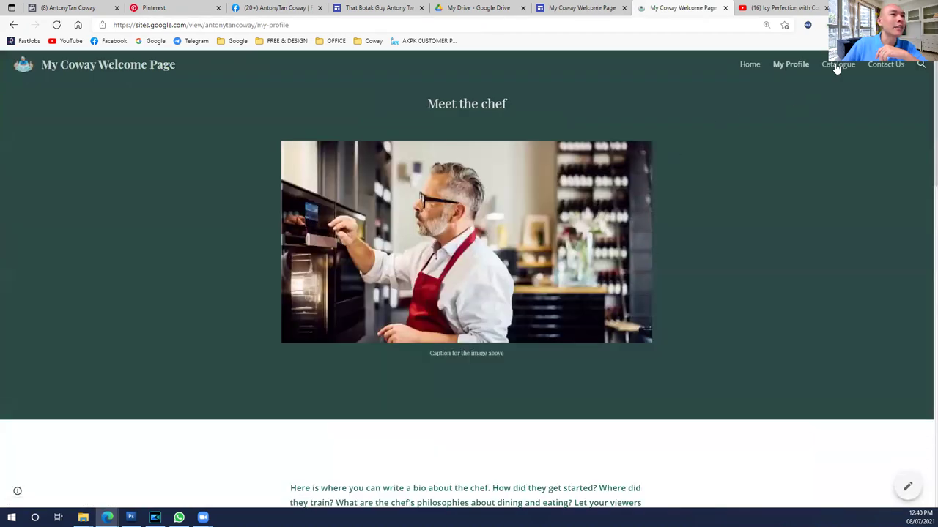
left_click(837, 65)
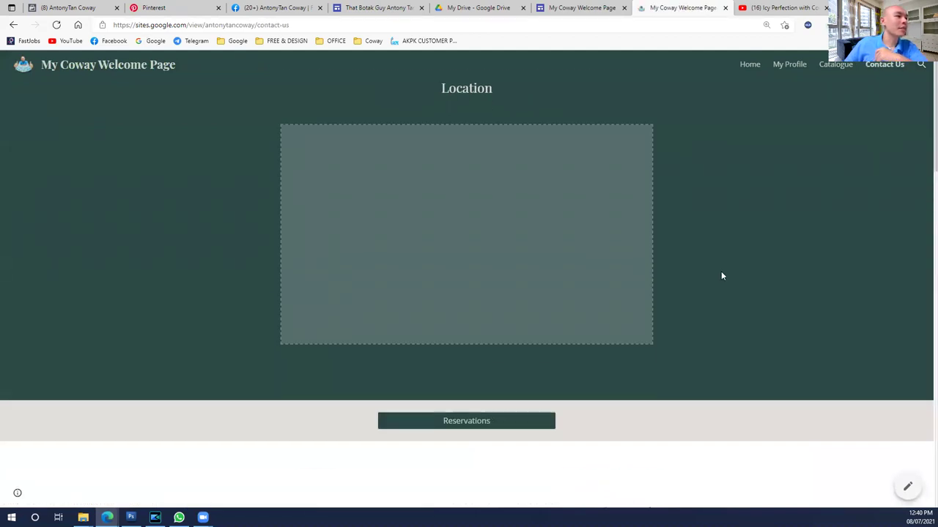
scroll(721, 276, "down", 5)
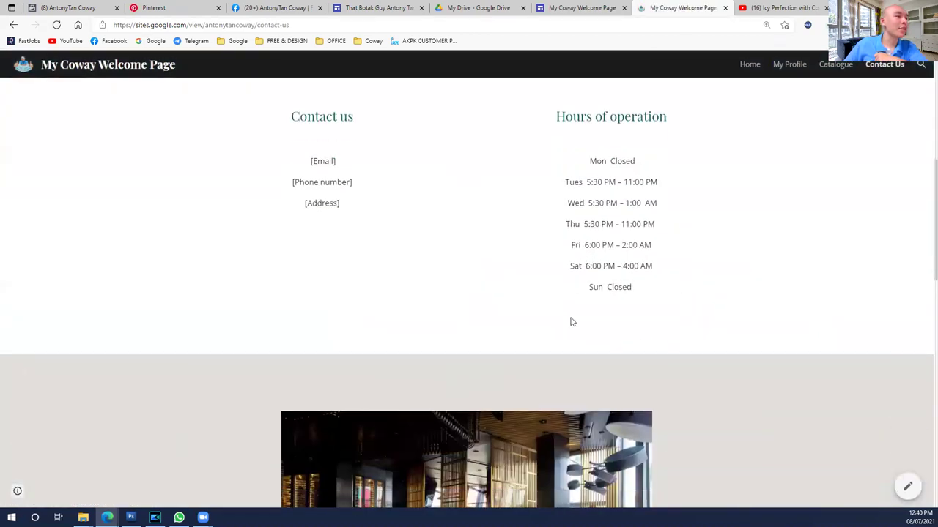
scroll(572, 322, "down", 11)
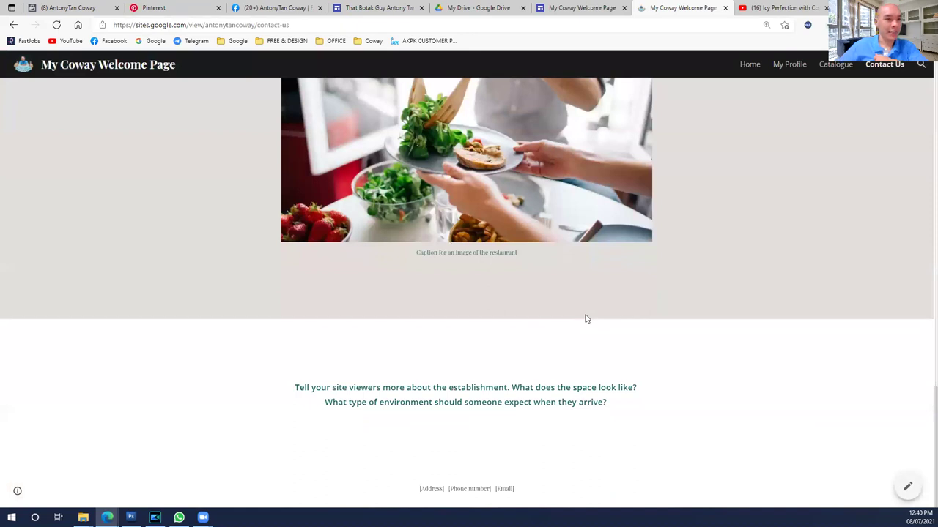
scroll(713, 230, "up", 10)
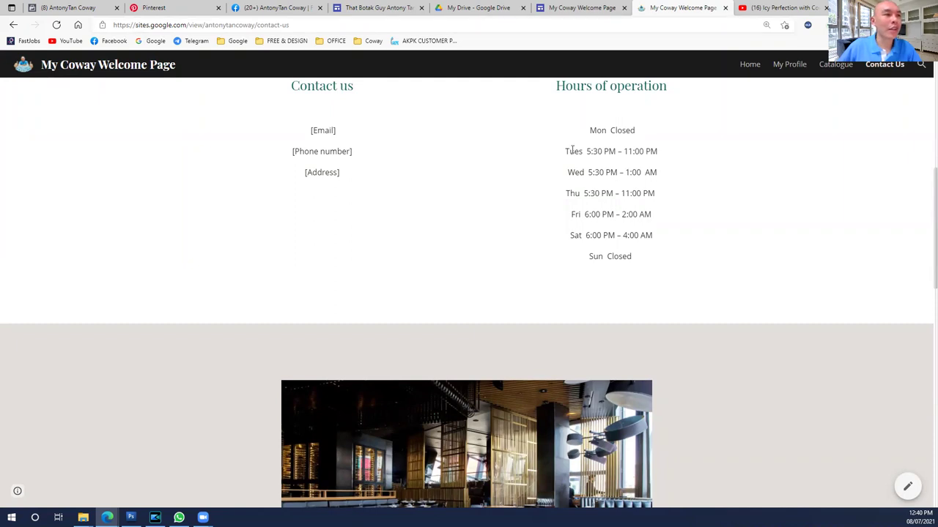
left_click(573, 6)
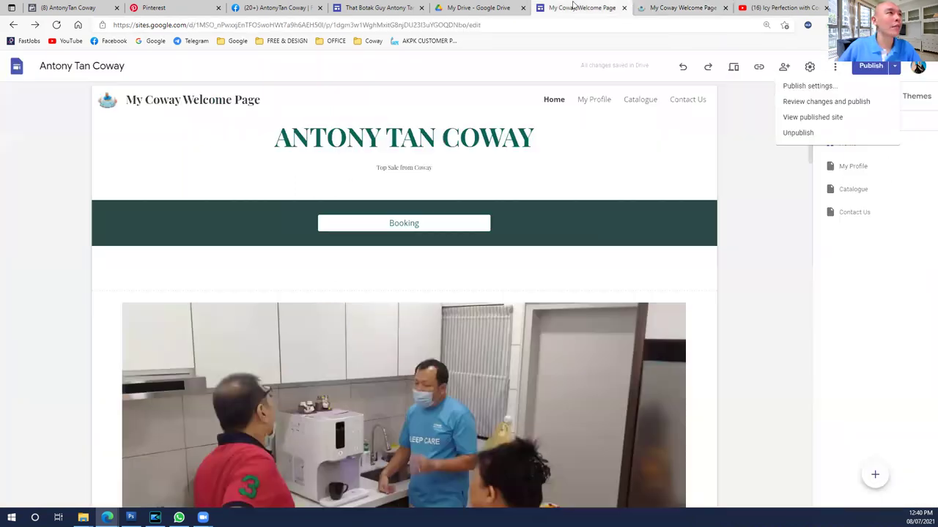
left_click(80, 99)
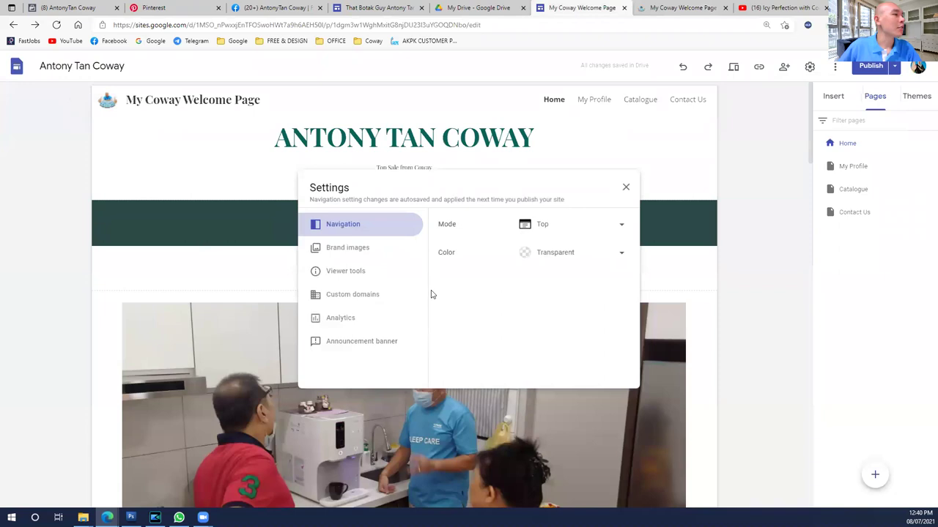
left_click(353, 272)
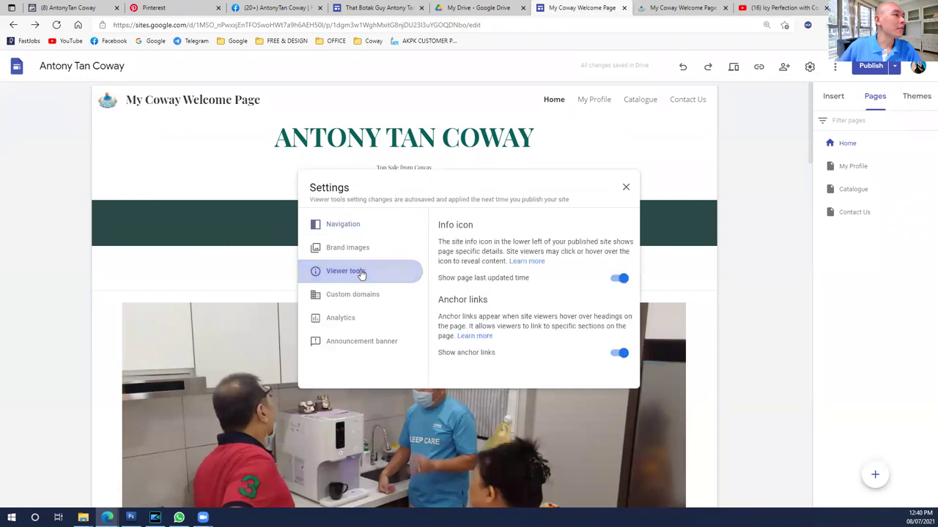
left_click(351, 298)
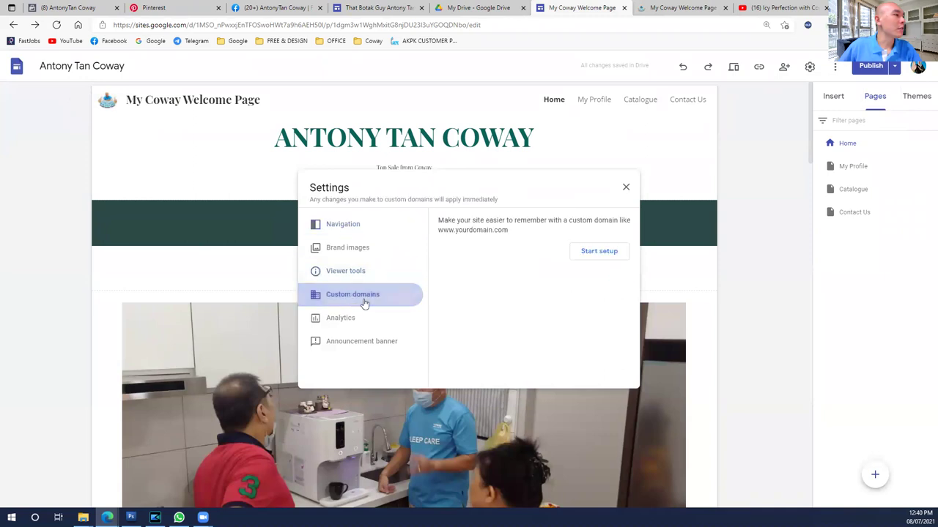
left_click(345, 253)
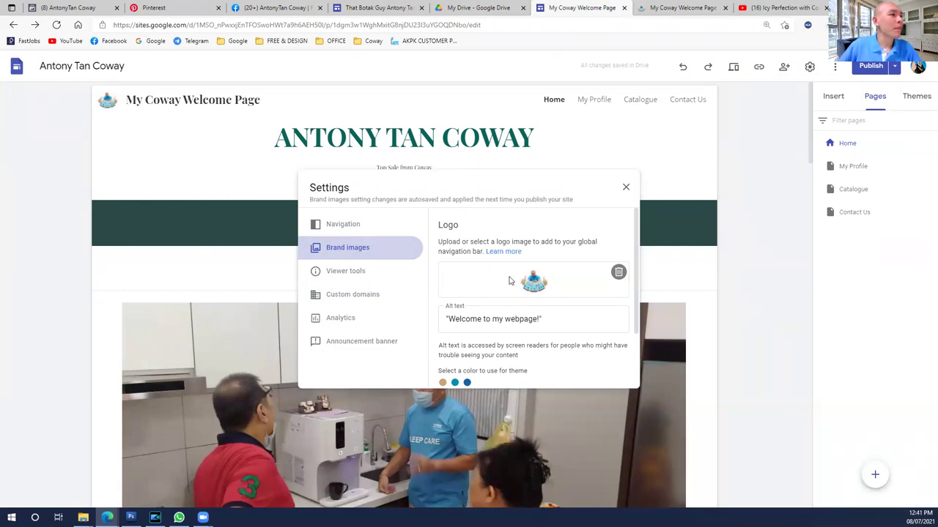
scroll(545, 283, "down", 2)
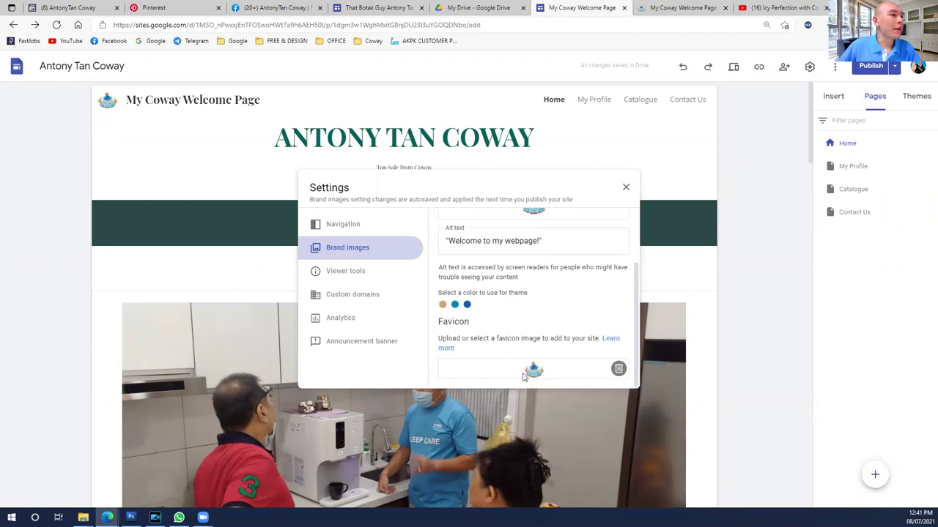
left_click(667, 9)
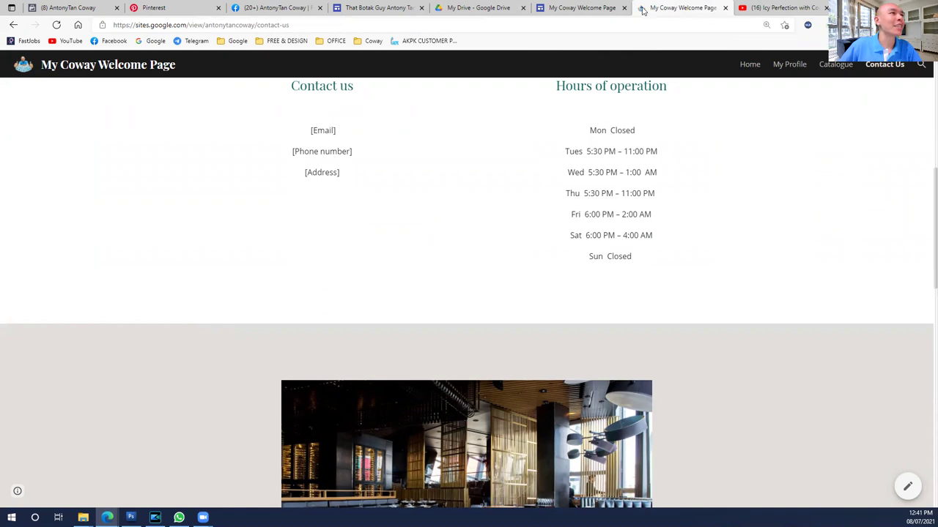
left_click(583, 10)
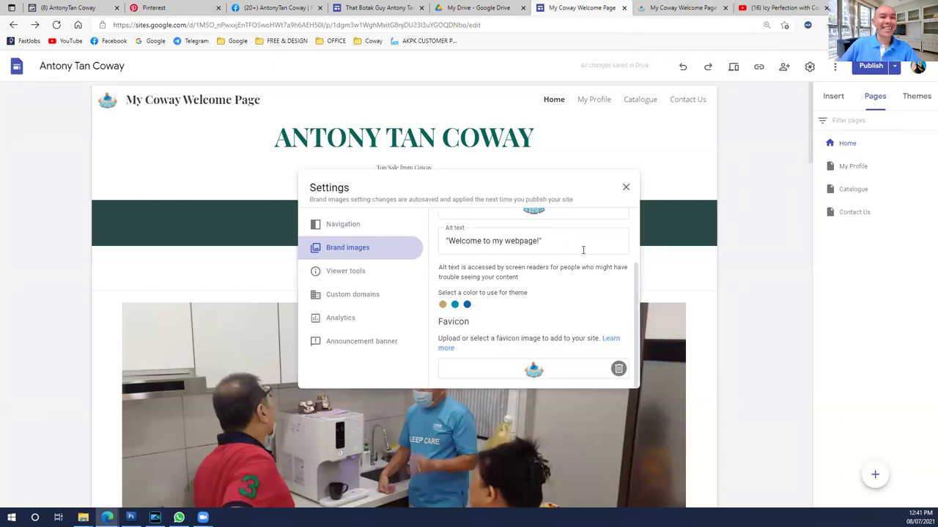
left_click(734, 170)
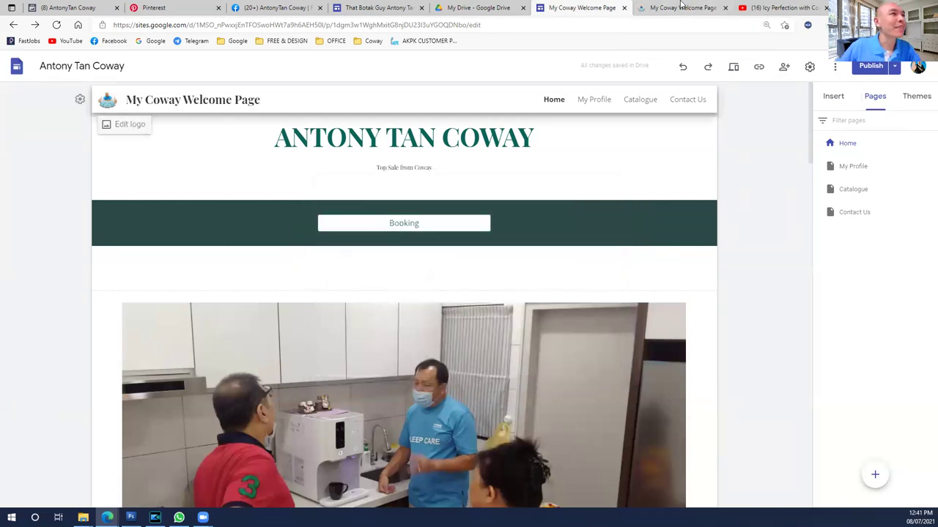
Glance over the live Contact Us page, close its tab, and return to Sites home.
left_click(680, 7)
scroll(594, 203, "down", 3)
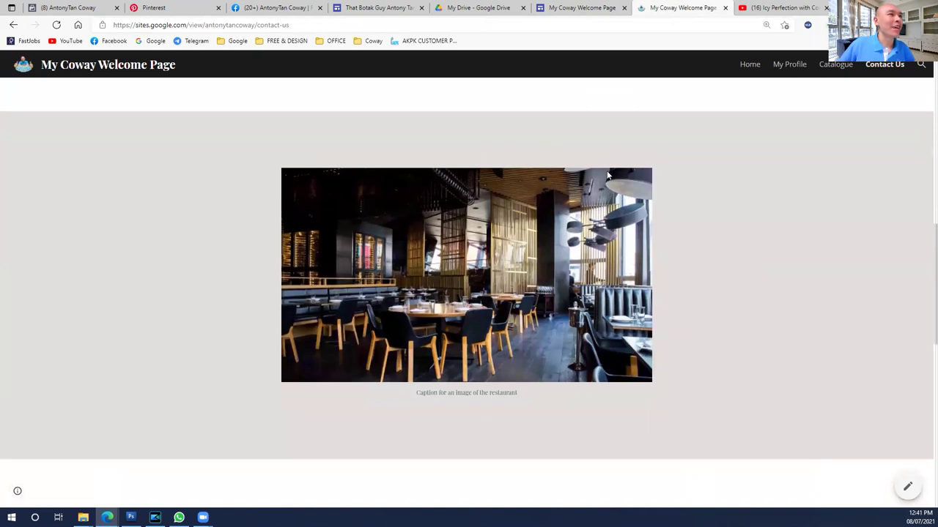
scroll(603, 161, "up", 6)
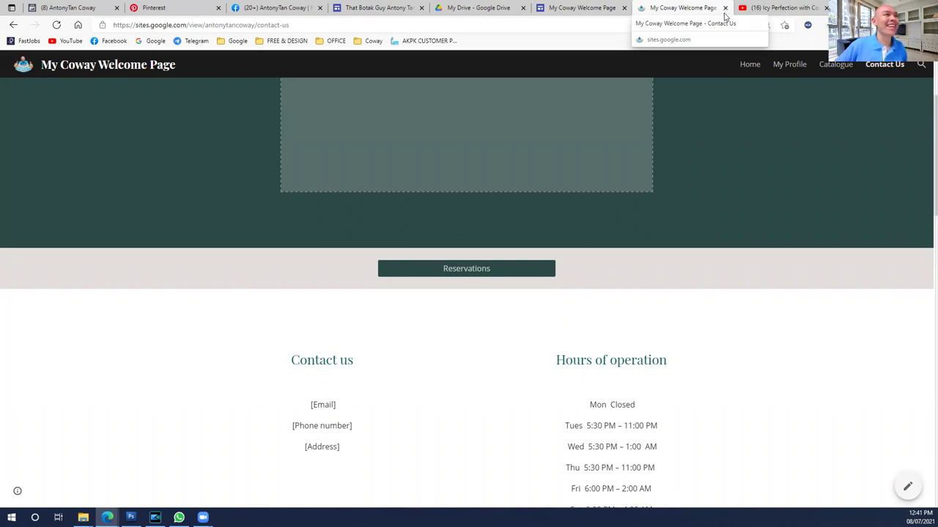
left_click(725, 7)
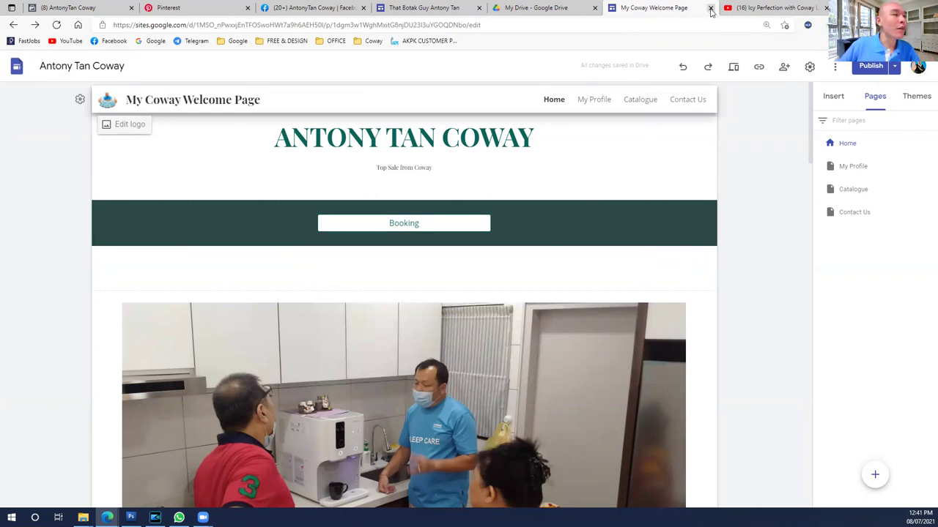
left_click(16, 66)
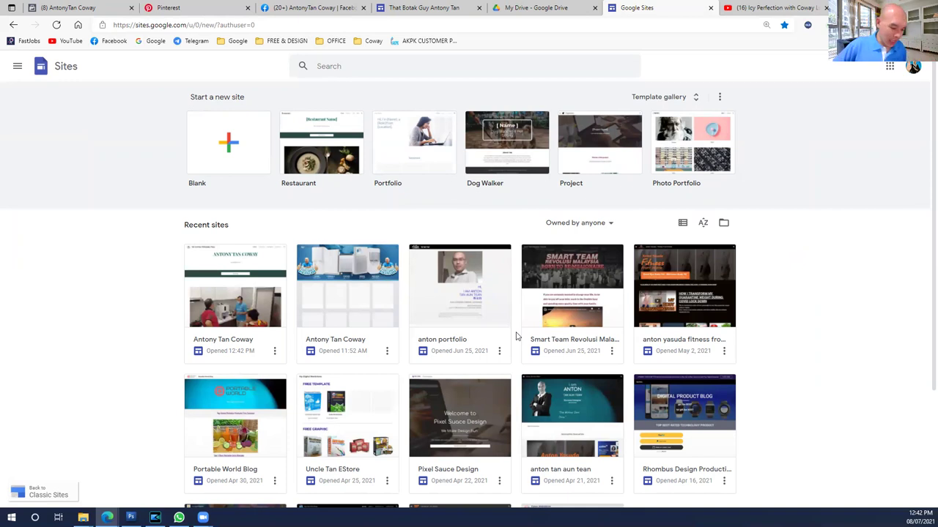
Bookmark the Sites home page with Ctrl+D as 'Google Sites' in the Google folder.
key("ctrl+d")
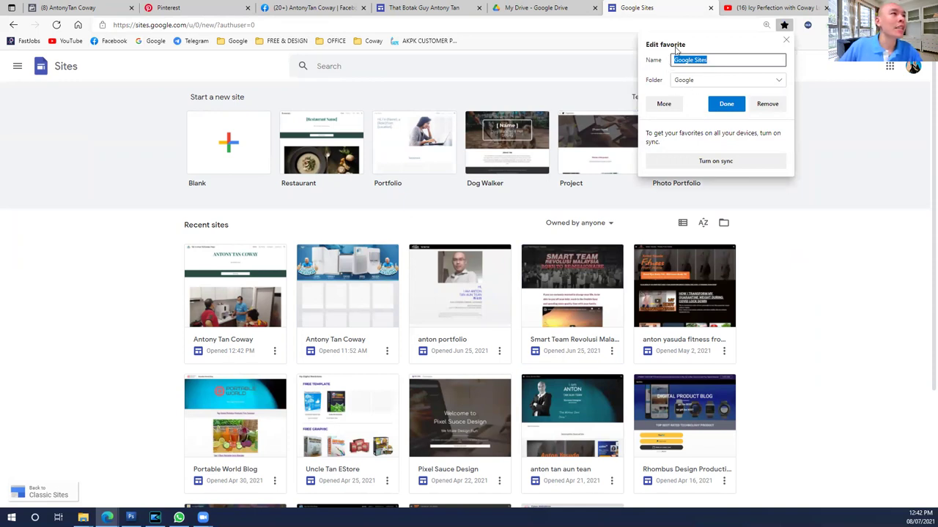
left_click(756, 84)
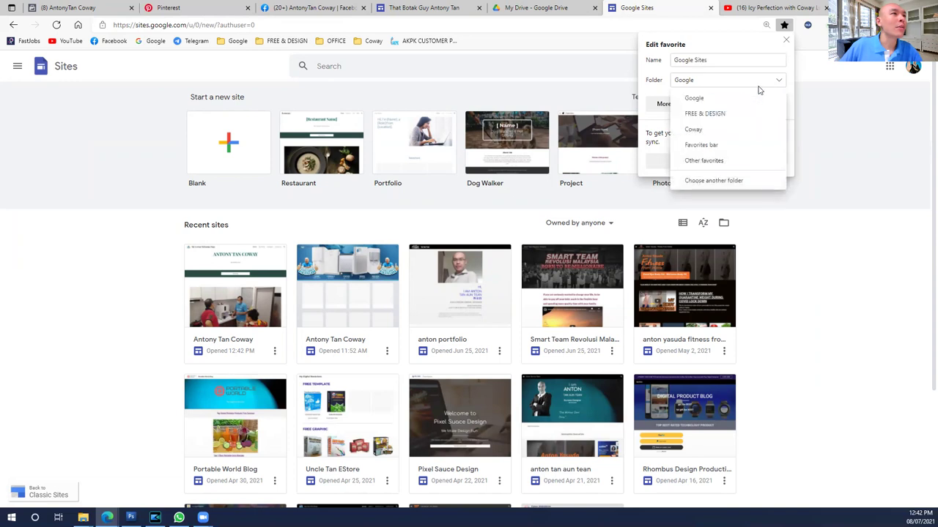
left_click(663, 155)
left_click(703, 81)
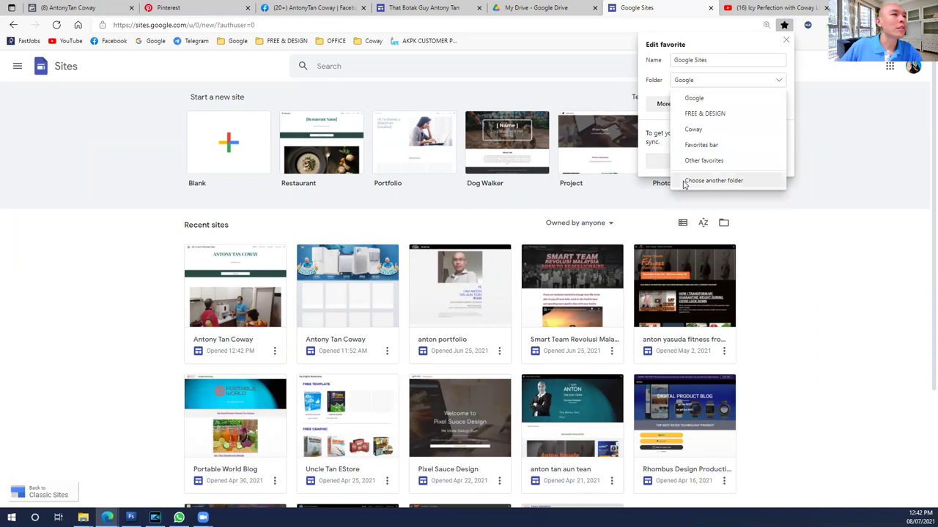
left_click(647, 89)
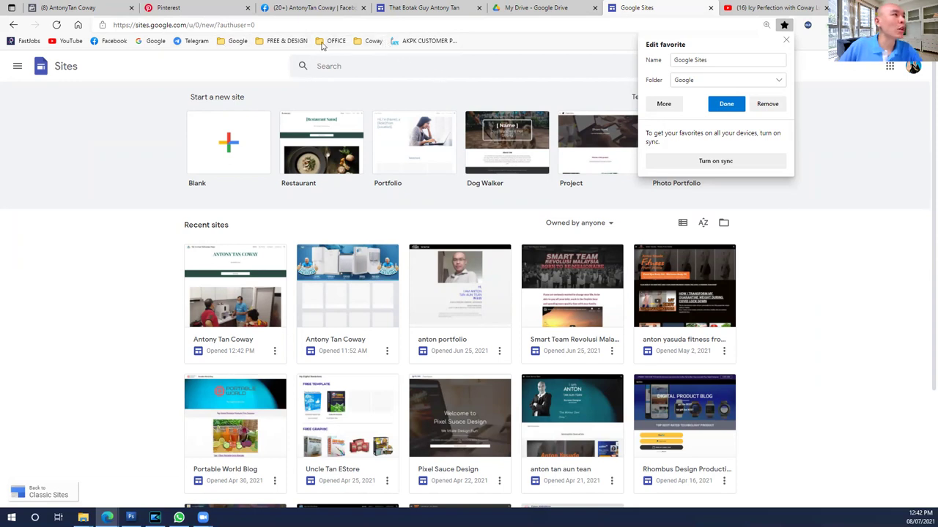
left_click(721, 61)
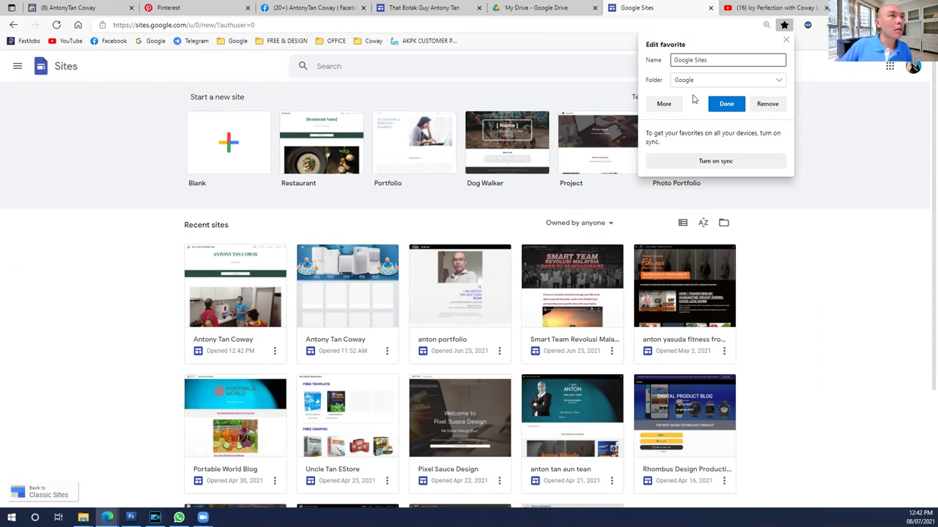
left_click(725, 104)
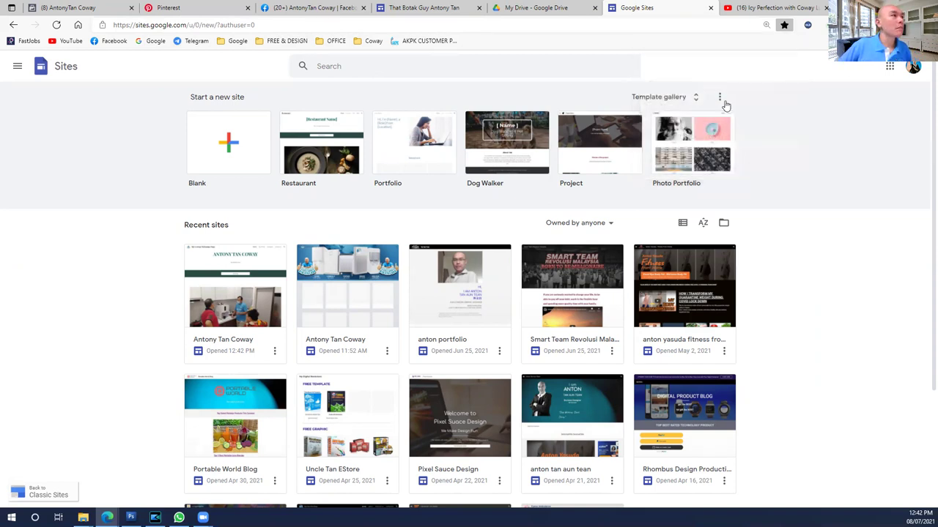
Open the Google Sites favourite from the Google folder, close that tab, then reopen it from the YouTube tab.
left_click(219, 42)
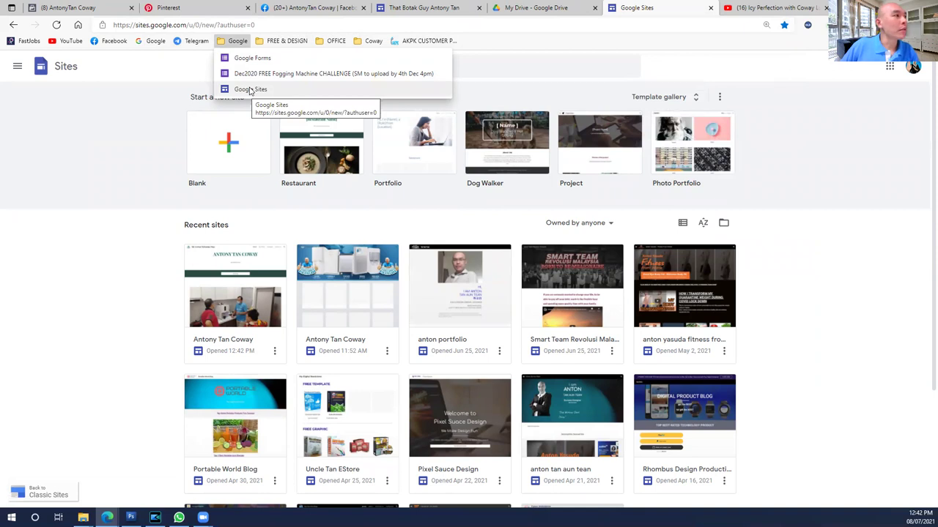
left_click(251, 90)
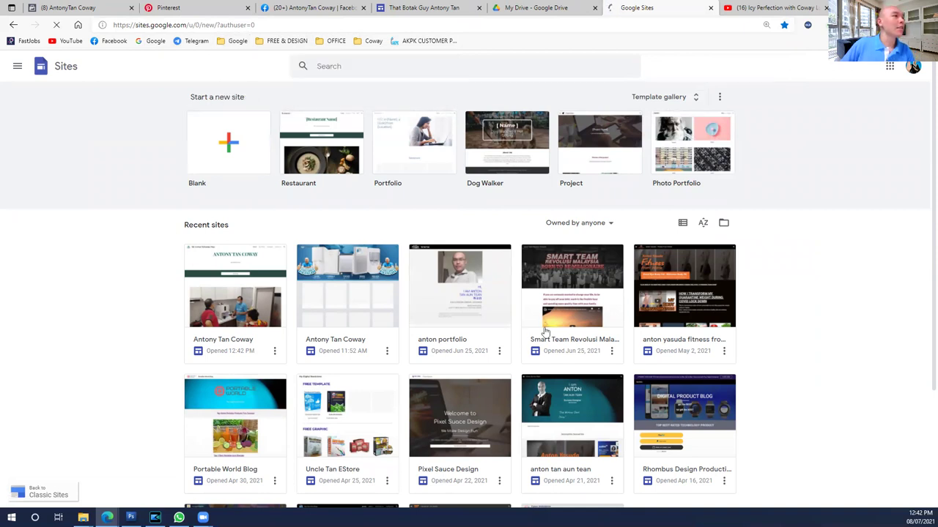
left_click(710, 7)
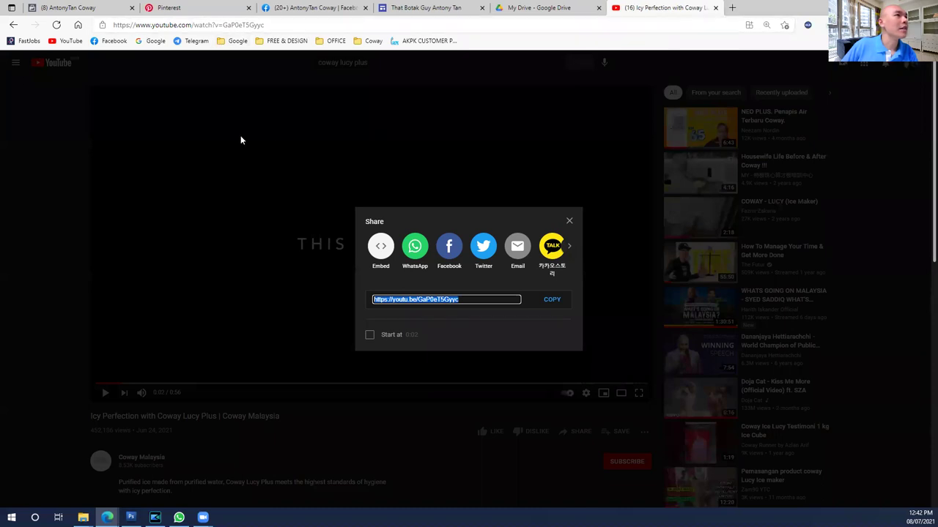
left_click(237, 40)
left_click(246, 91)
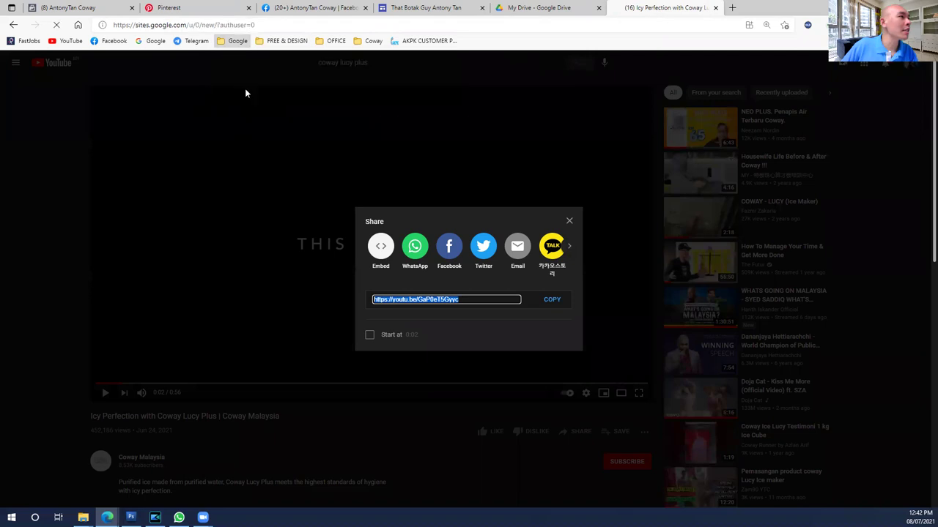